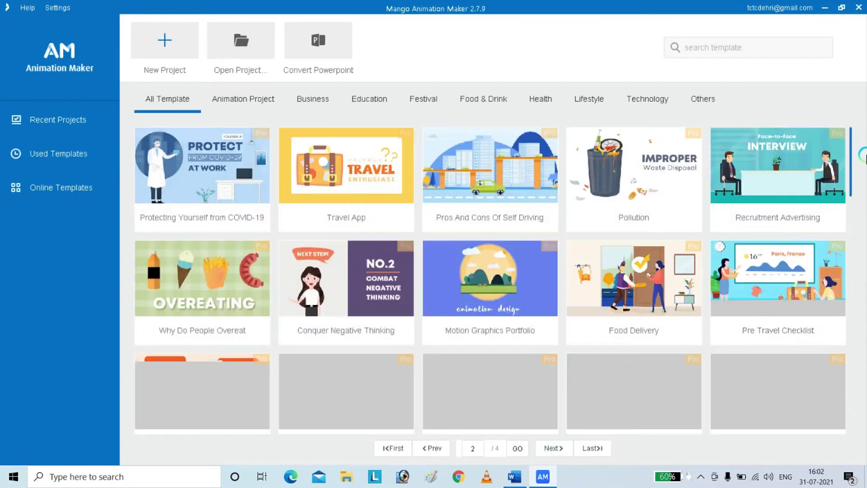
# Open the School Life template and play through its animation
pyautogui.moveTo(851, 138); pyautogui.dragTo(847, 221)
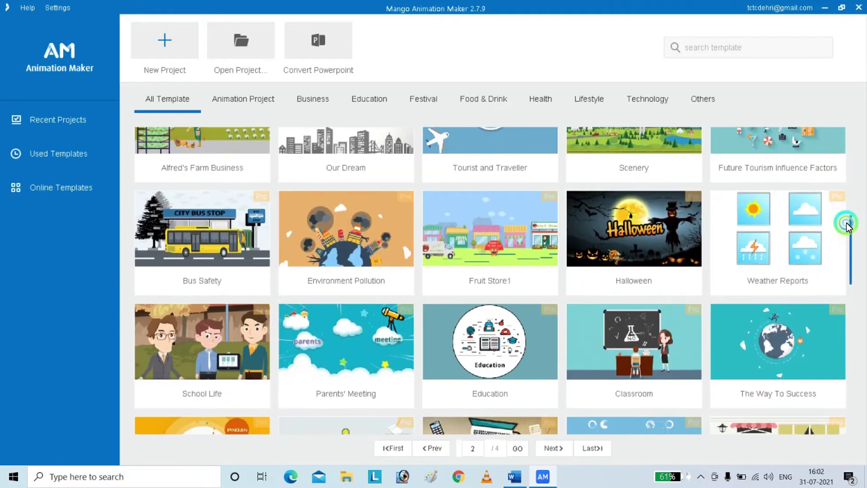
pyautogui.click(183, 345)
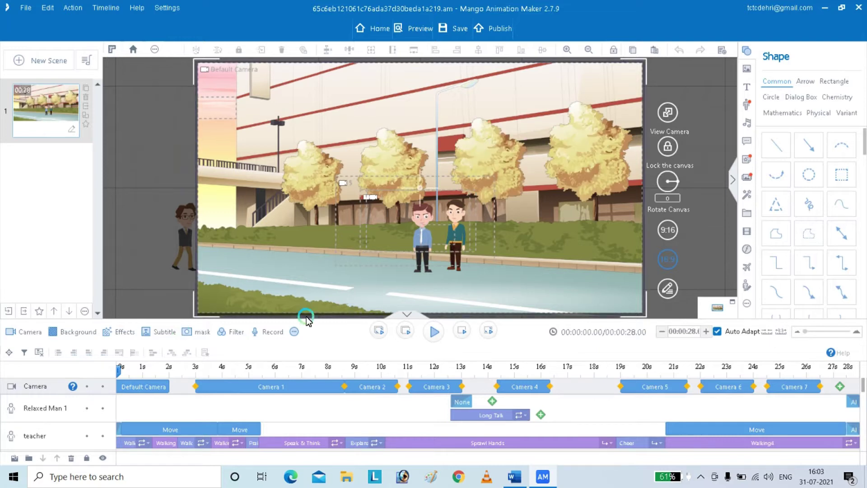
pyautogui.click(439, 338)
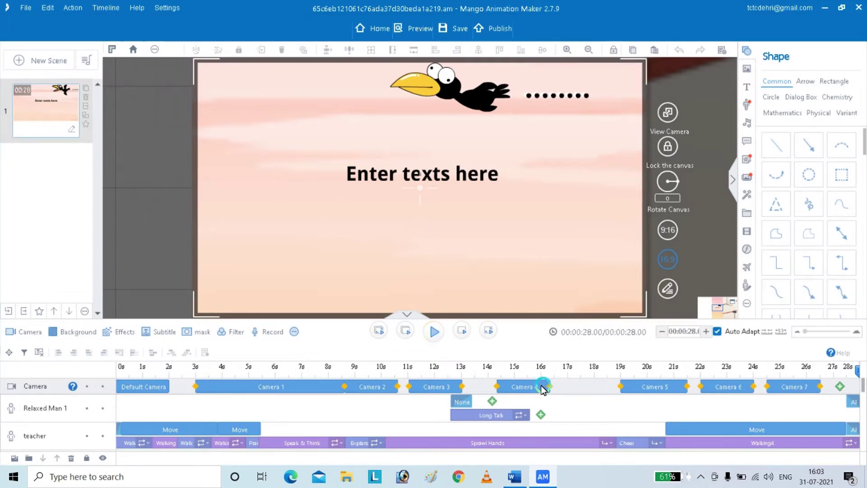
# Play the scene from the start, pause once the speech bubble shows, and delete the placeholder text inside the businessman's bubble
pyautogui.moveTo(858, 375); pyautogui.dragTo(95, 360)
pyautogui.press('space')
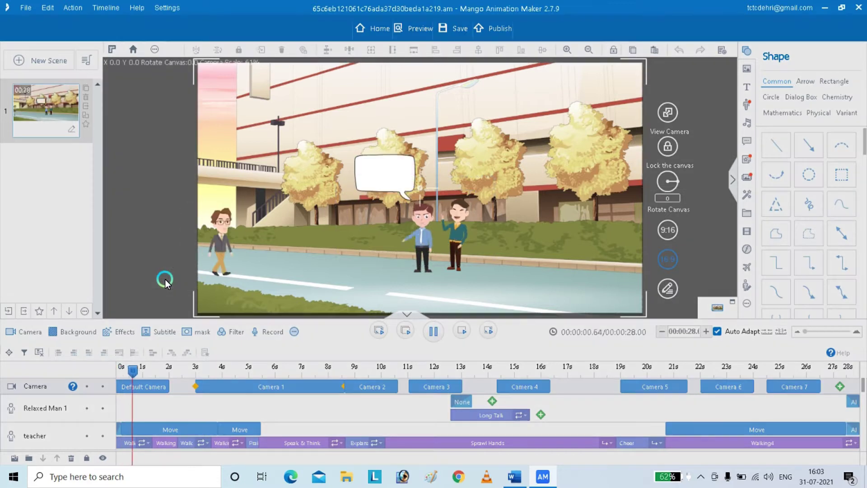
pyautogui.press('space')
pyautogui.click(389, 176)
pyautogui.press('Delete')
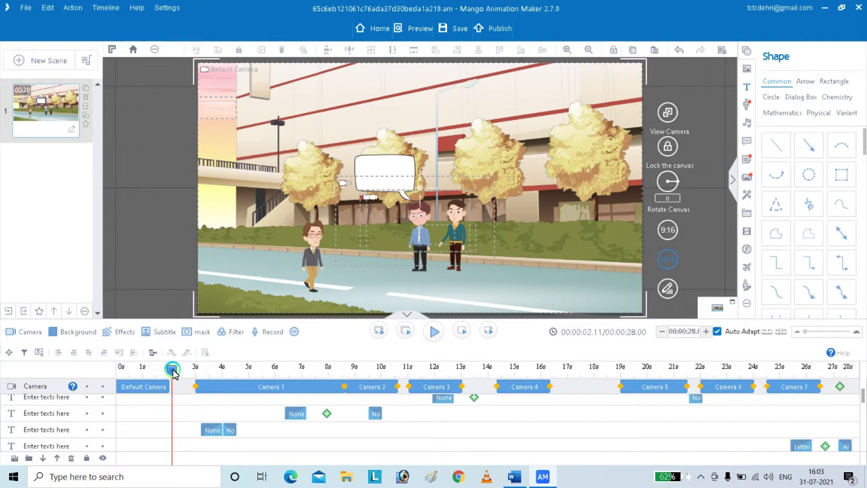
# Add the Male College Student role with the Excited action at the start of the scene
pyautogui.moveTo(155, 373); pyautogui.dragTo(47, 380)
pyautogui.click(746, 105)
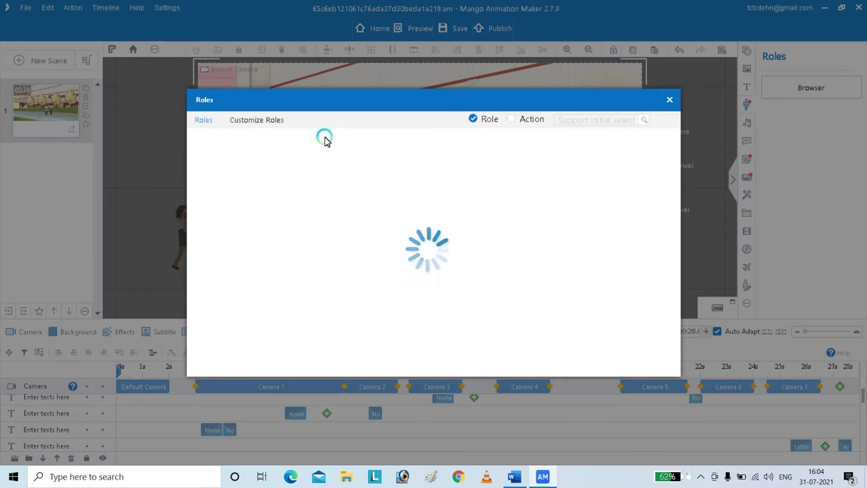
pyautogui.click(297, 347)
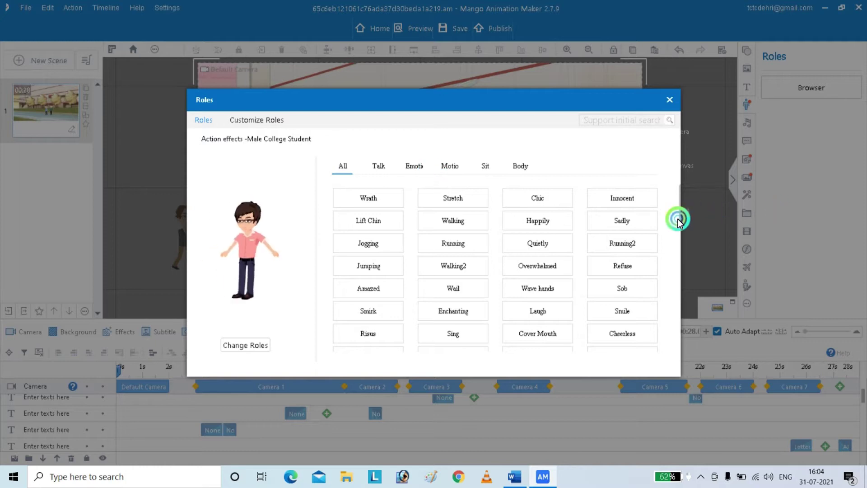
pyautogui.moveTo(680, 208); pyautogui.dragTo(664, 267)
pyautogui.click(529, 348)
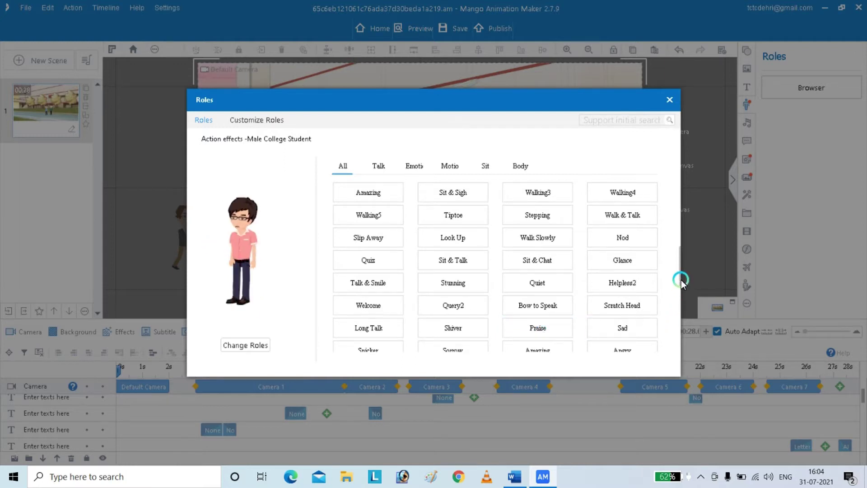
pyautogui.moveTo(679, 279); pyautogui.dragTo(678, 305)
pyautogui.click(366, 280)
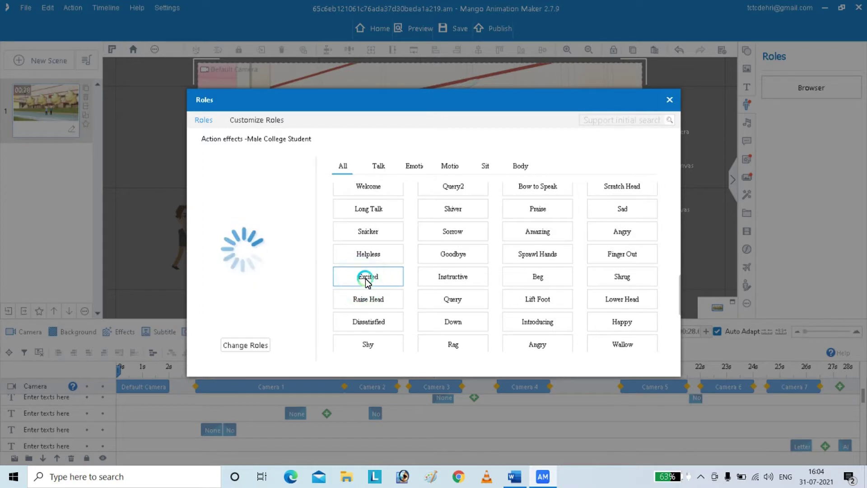
pyautogui.click(366, 279)
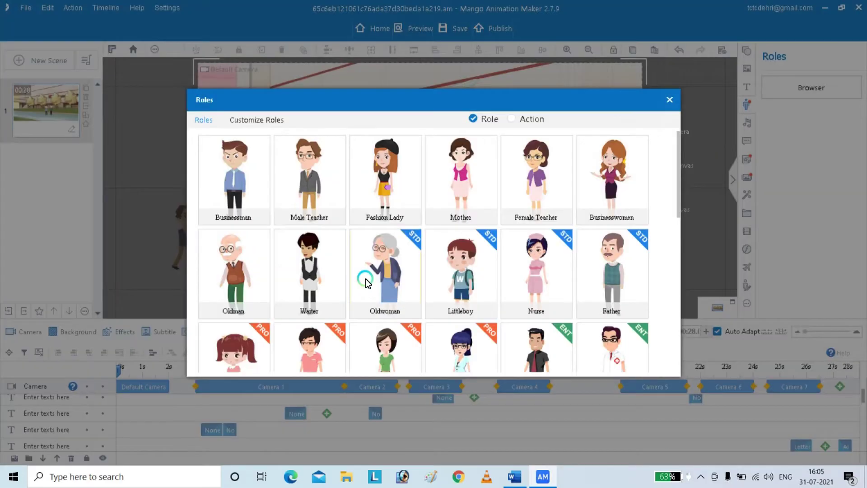
# Scale the college student to about 166 by 248 and place him beside the man in the green sweater, at about X 201, Y 145
pyautogui.moveTo(420, 181); pyautogui.dragTo(488, 214)
pyautogui.moveTo(527, 166); pyautogui.dragTo(509, 186)
pyautogui.moveTo(491, 218); pyautogui.dragTo(492, 237)
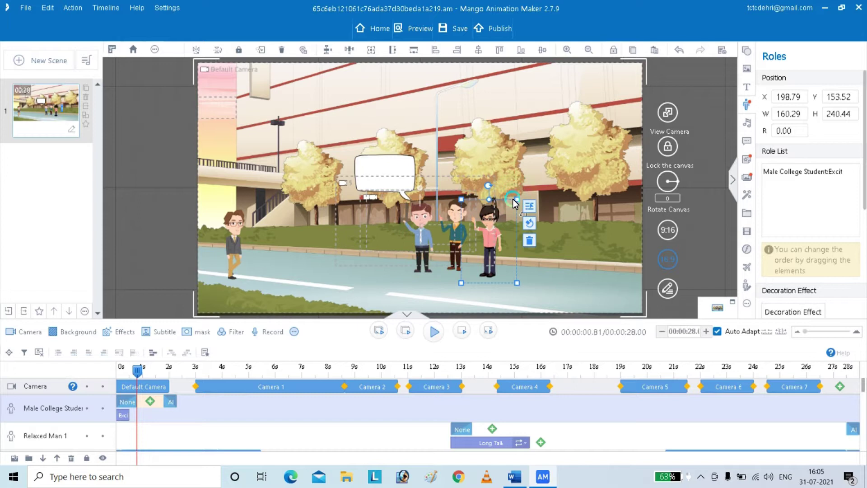
pyautogui.moveTo(517, 198); pyautogui.dragTo(518, 199)
pyautogui.moveTo(495, 234); pyautogui.dragTo(495, 231)
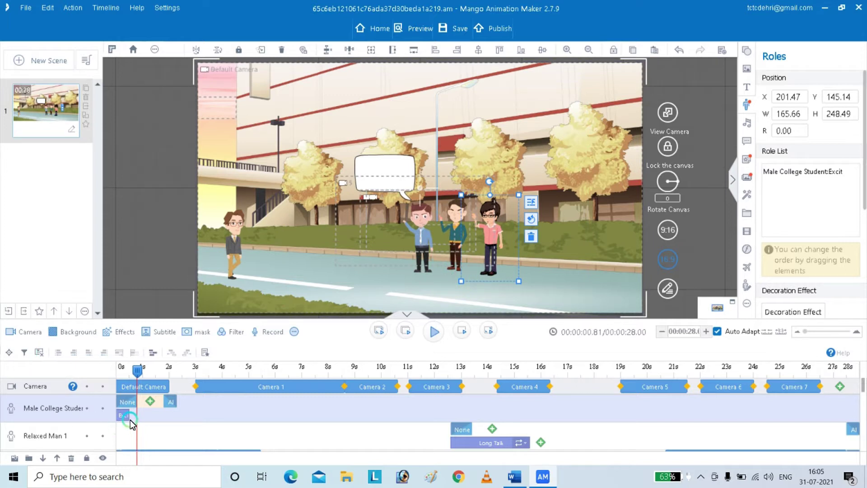
# Extend the college student's Excited action to about 2.8 seconds and play the scene from the start to check it
pyautogui.moveTo(130, 415); pyautogui.dragTo(191, 415)
pyautogui.moveTo(138, 370); pyautogui.dragTo(96, 378)
pyautogui.press('space')
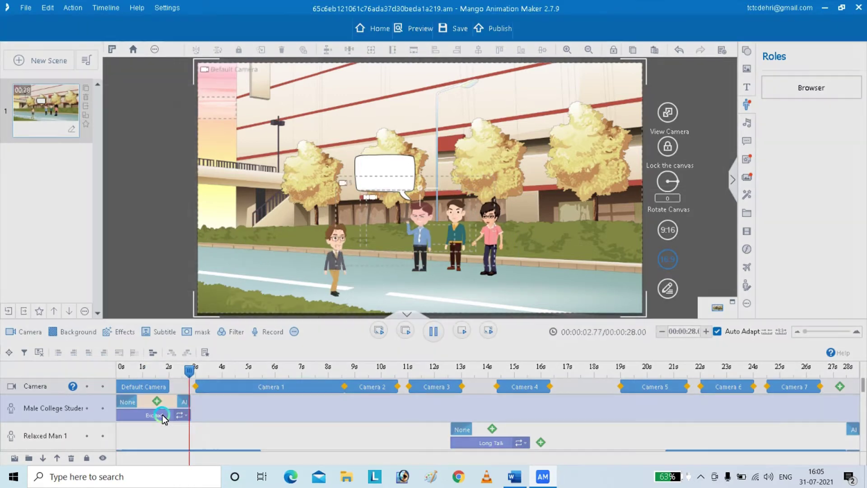
pyautogui.press('space')
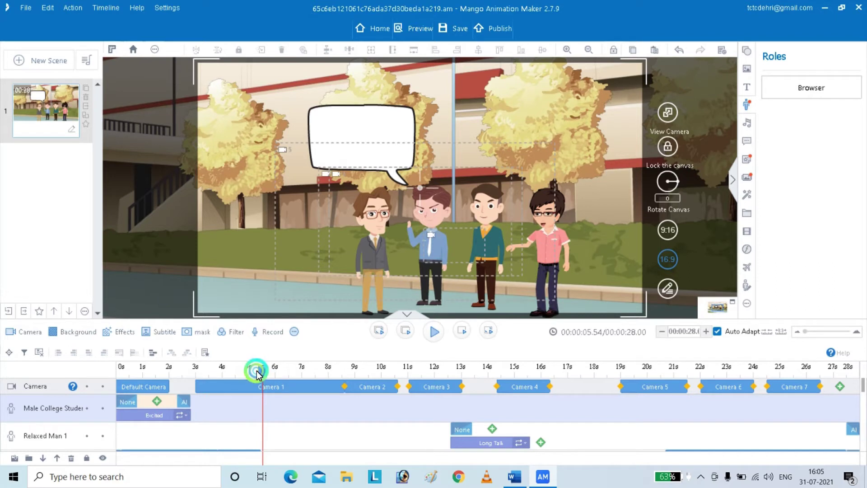
# Replay the opening seconds and examine the businessman's position as his actions change
pyautogui.click(118, 372)
pyautogui.moveTo(860, 381)
pyautogui.mouseDown()
pyautogui.moveTo(860, 402)
pyautogui.moveTo(863, 378)
pyautogui.mouseUp()
pyautogui.click(420, 234)
pyautogui.click(426, 214)
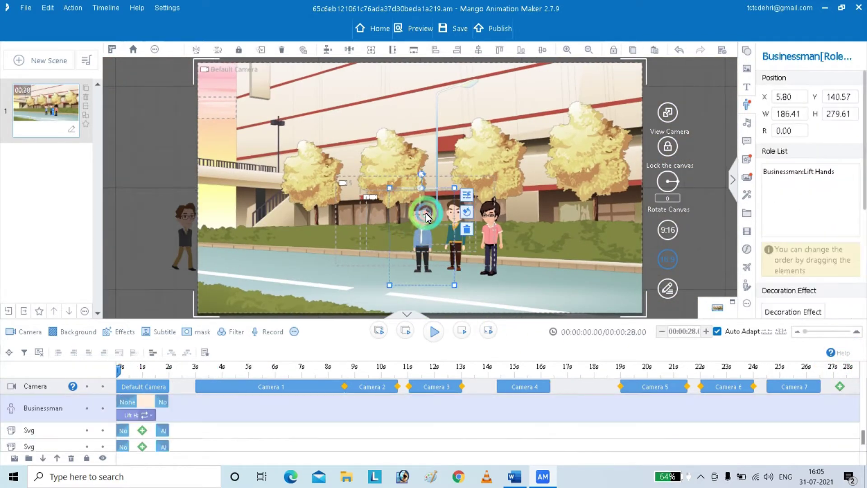
pyautogui.press('space')
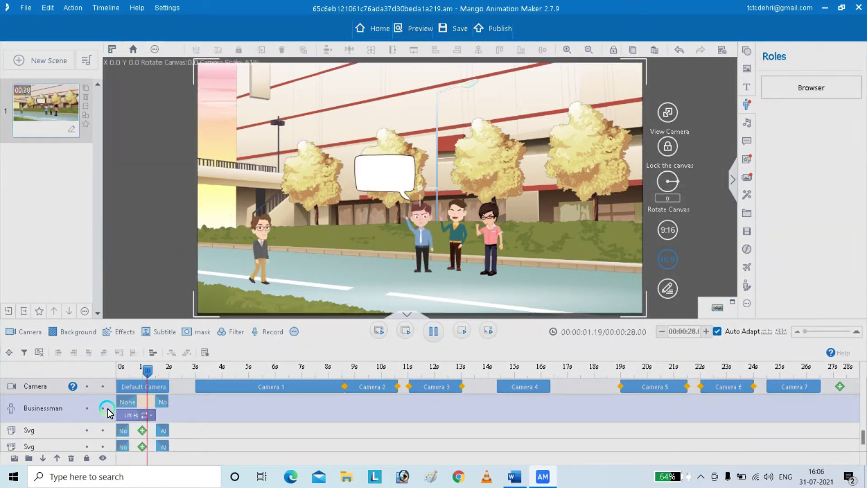
pyautogui.press('space')
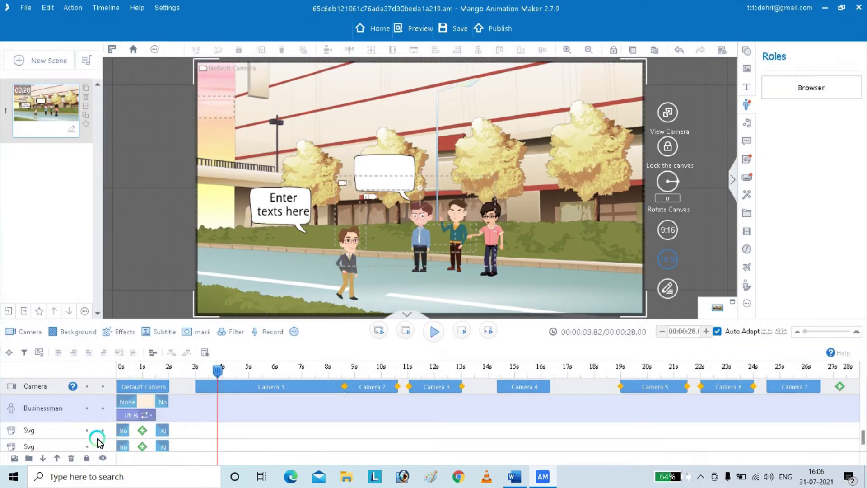
# Move the businessman of the Goodbye action slightly, to X 5.42, Y 137.26
pyautogui.click(419, 231)
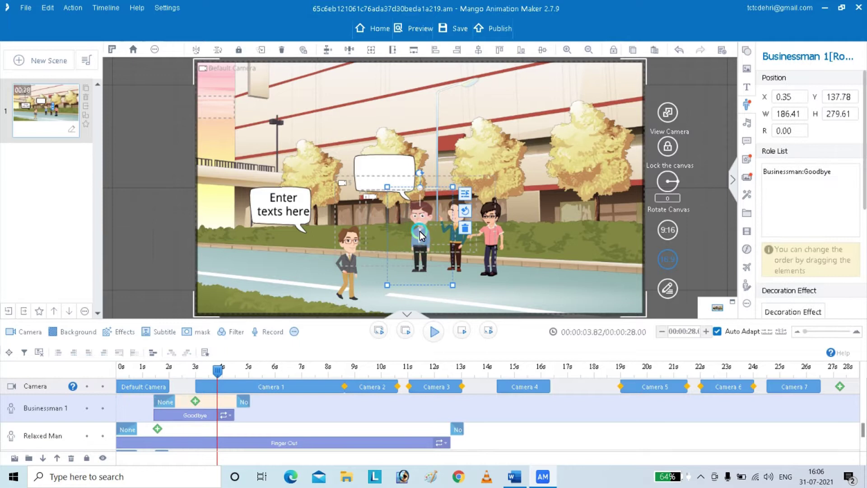
pyautogui.moveTo(419, 231); pyautogui.dragTo(433, 244)
pyautogui.click(223, 380)
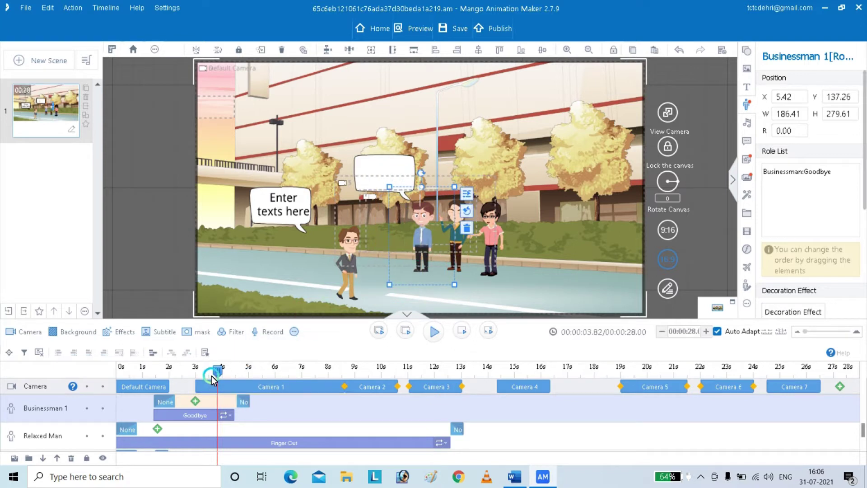
pyautogui.click(461, 220)
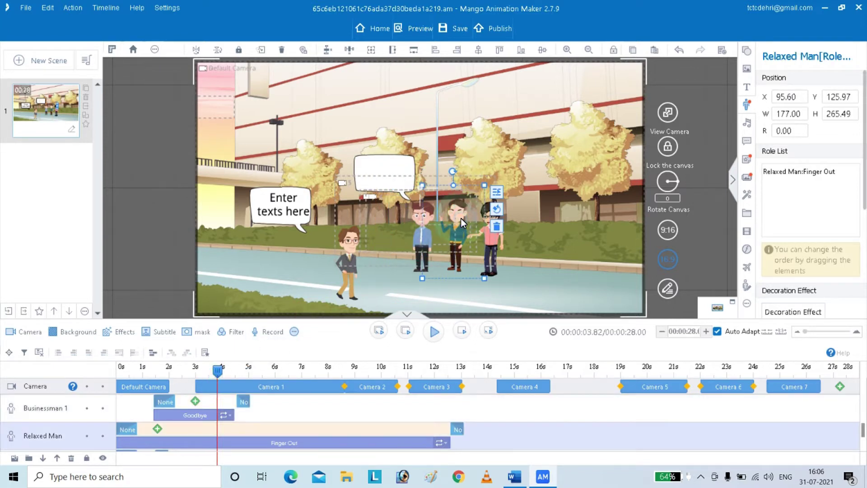
pyautogui.moveTo(461, 219); pyautogui.dragTo(479, 218)
pyautogui.click(456, 218)
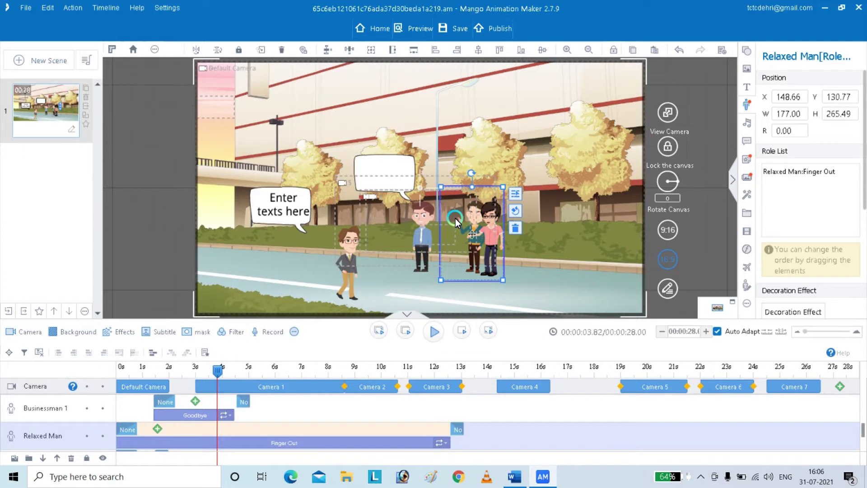
pyautogui.hotkey('ctrl', 'z')
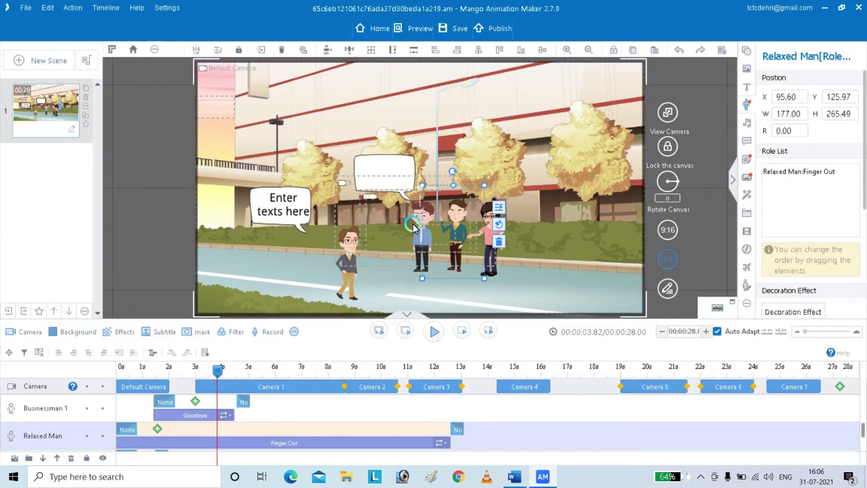
# Play the scene from the start up to about 10 seconds and examine how the characters transition between actions
pyautogui.click(427, 235)
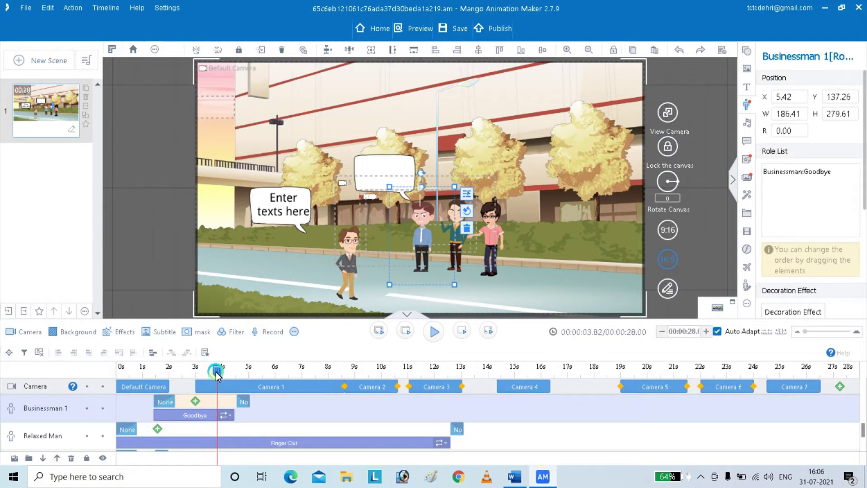
pyautogui.click(123, 387)
pyautogui.moveTo(121, 387); pyautogui.dragTo(109, 389)
pyautogui.press('space')
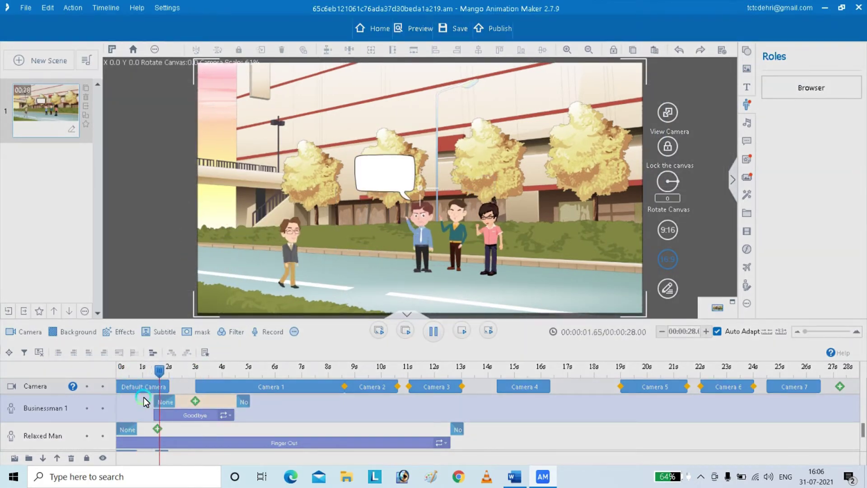
pyautogui.press('space')
pyautogui.click(172, 414)
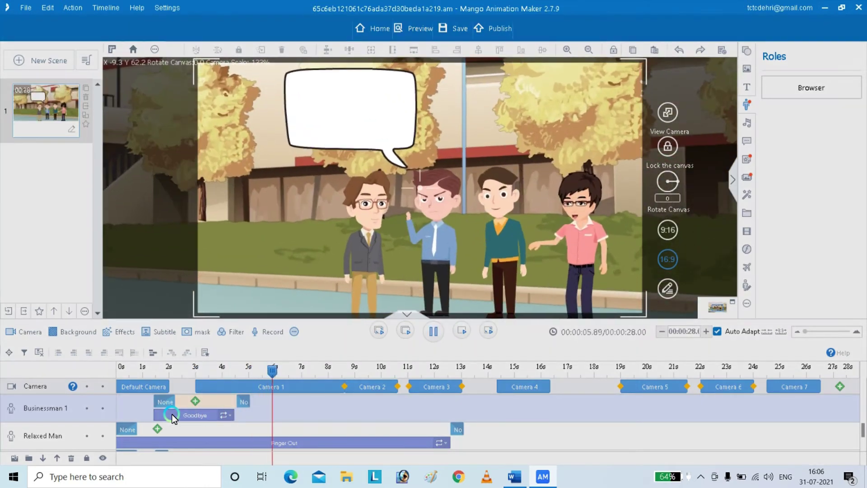
pyautogui.click(172, 414)
pyautogui.click(229, 419)
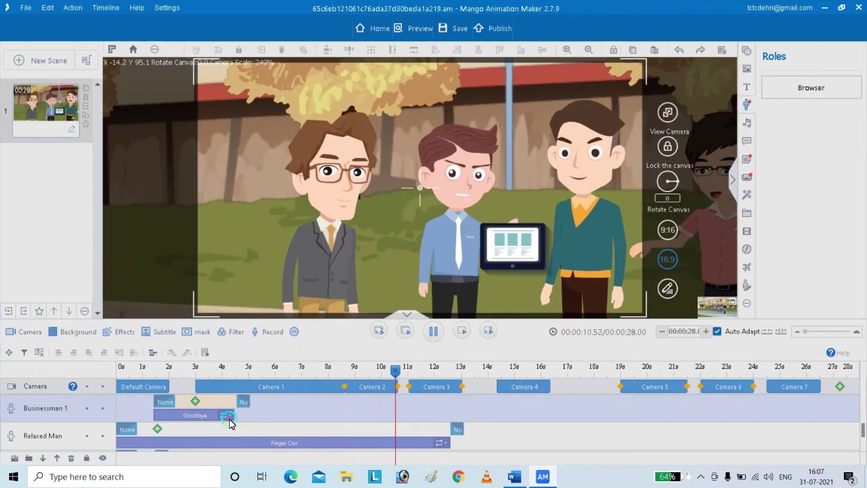
# Pause on the close-up at the end of Camera 2 and delete the tablet image beside the businessman
pyautogui.press('space')
pyautogui.click(453, 174)
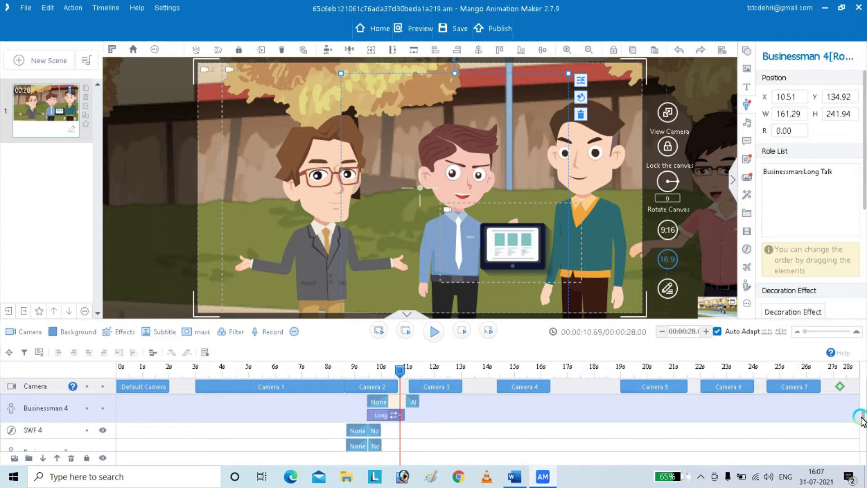
pyautogui.moveTo(863, 414)
pyautogui.mouseDown()
pyautogui.moveTo(862, 406)
pyautogui.moveTo(863, 417)
pyautogui.mouseUp()
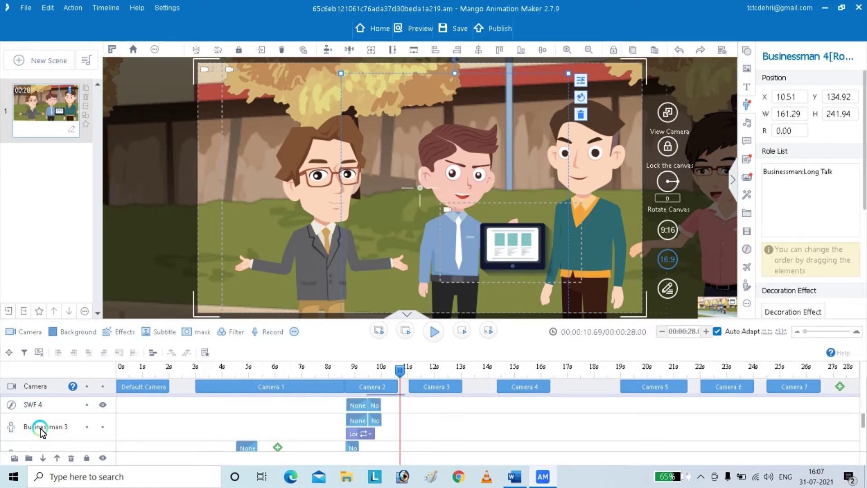
pyautogui.click(490, 240)
pyautogui.press('Delete')
# Replay the scene from the start and pause at about 6 seconds, during Camera 1
pyautogui.click(404, 366)
pyautogui.click(8, 386)
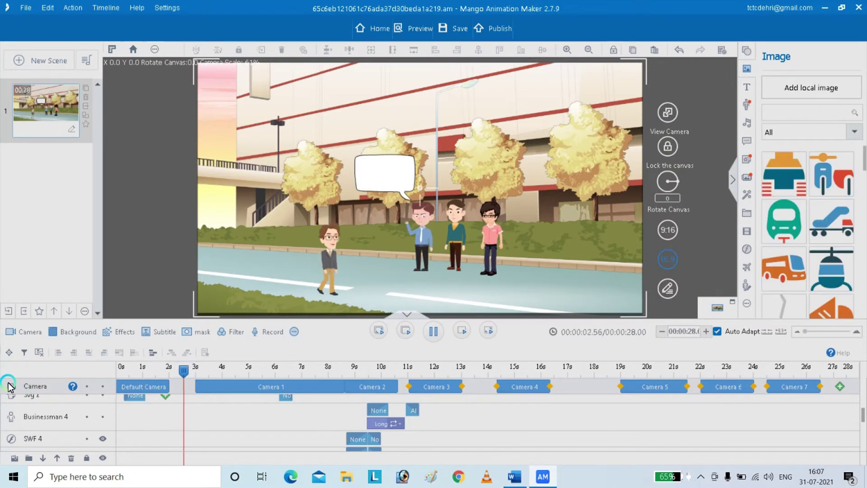
pyautogui.click(8, 386)
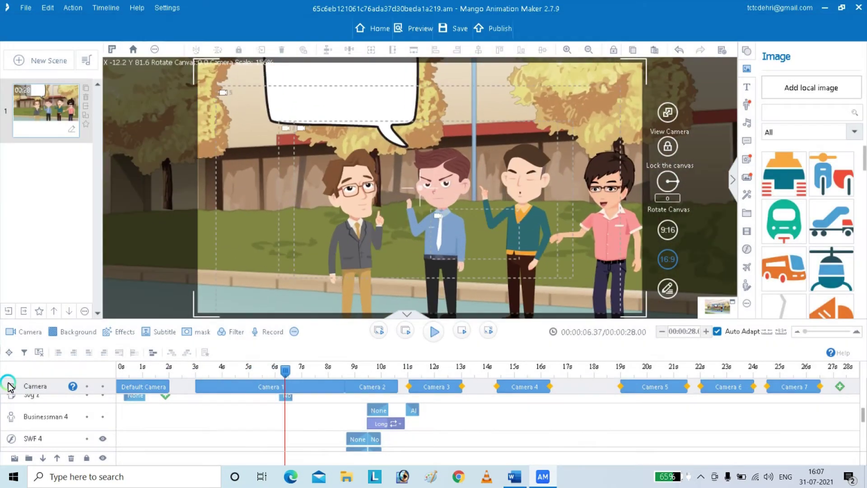
pyautogui.click(785, 415)
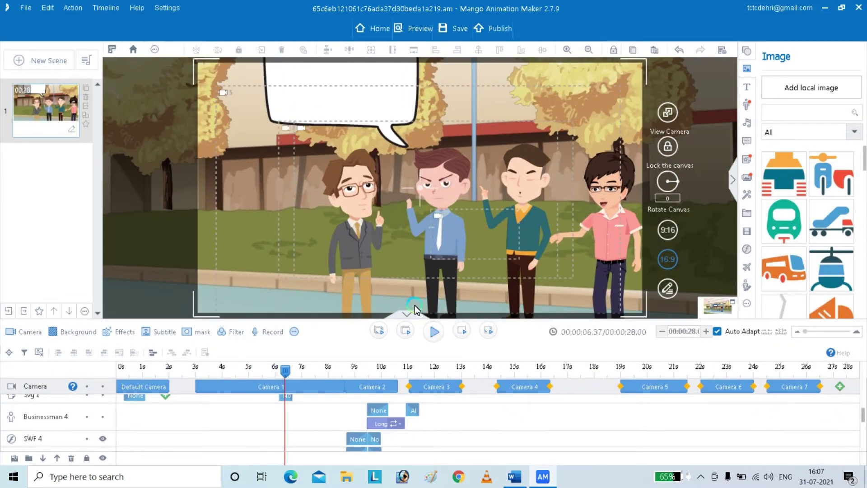
# Replace the blue-shirted businessman's Refuse action during Camera 1 with the Businessman role's Blink action from the emotion category
pyautogui.click(449, 183)
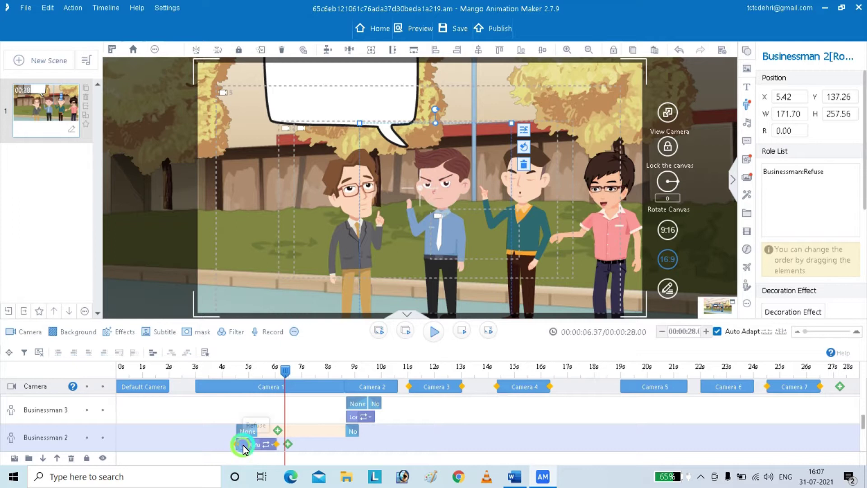
pyautogui.doubleClick(243, 445)
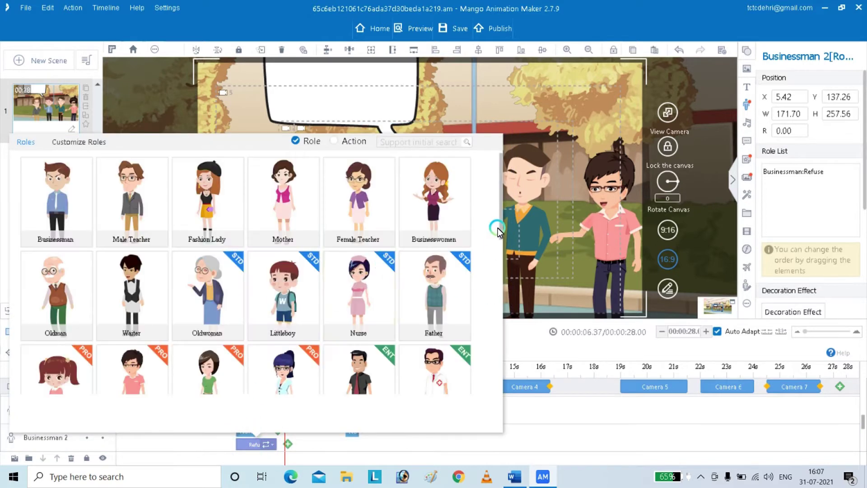
pyautogui.scroll(-2, 503, 223)
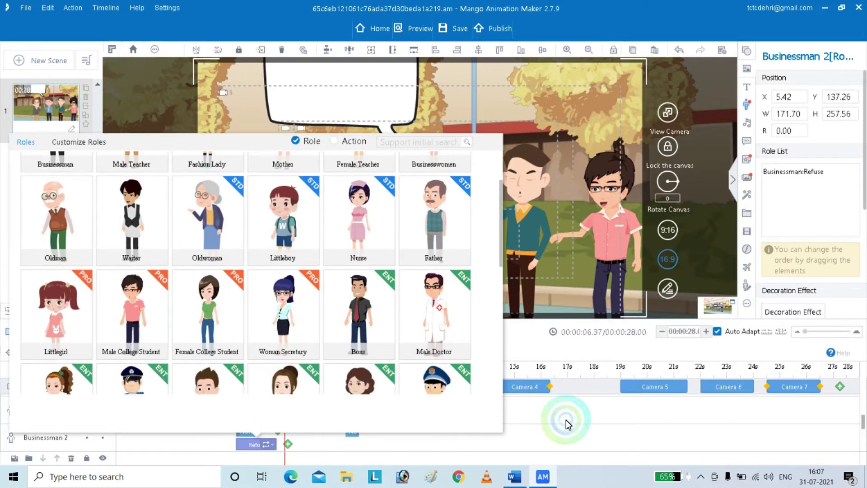
pyautogui.click(565, 420)
pyautogui.doubleClick(248, 444)
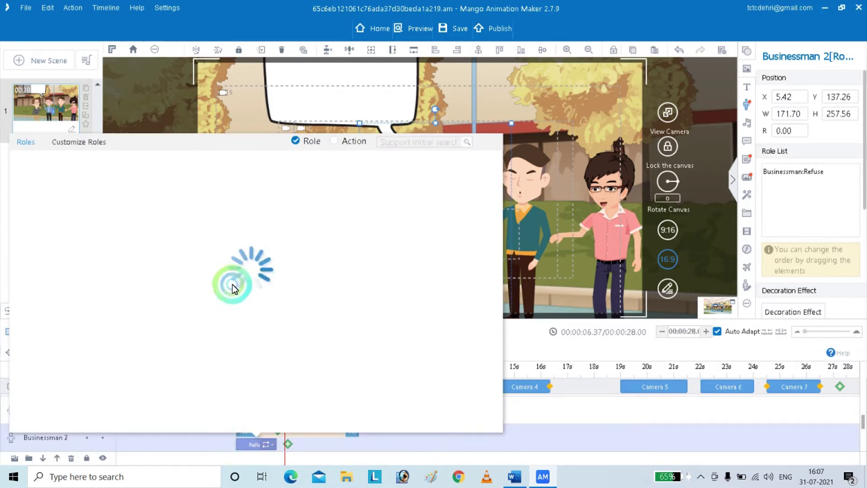
pyautogui.click(55, 213)
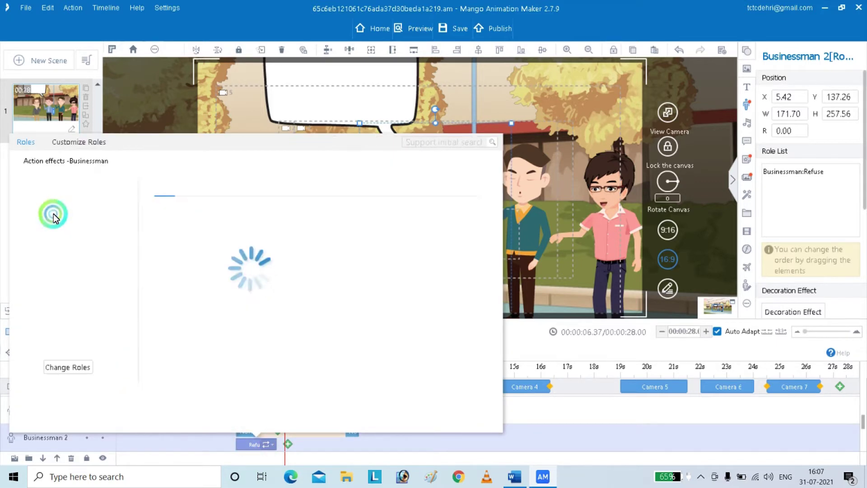
pyautogui.click(235, 187)
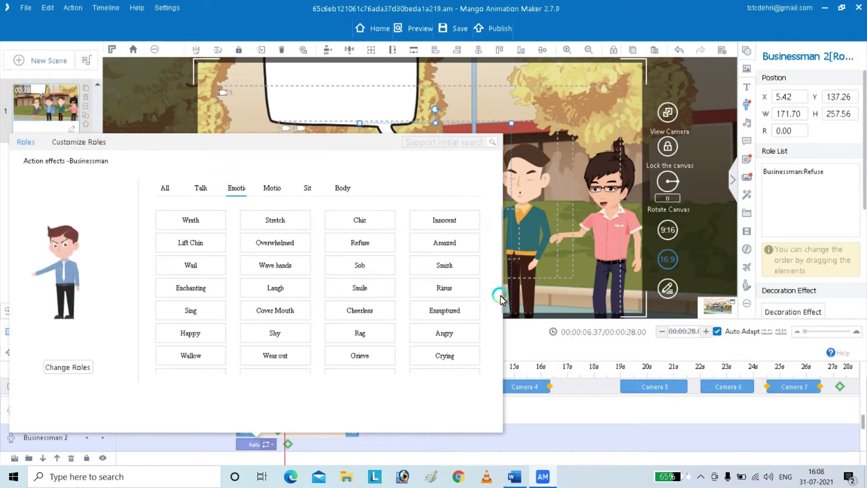
pyautogui.scroll(-3, 502, 327)
pyautogui.click(454, 351)
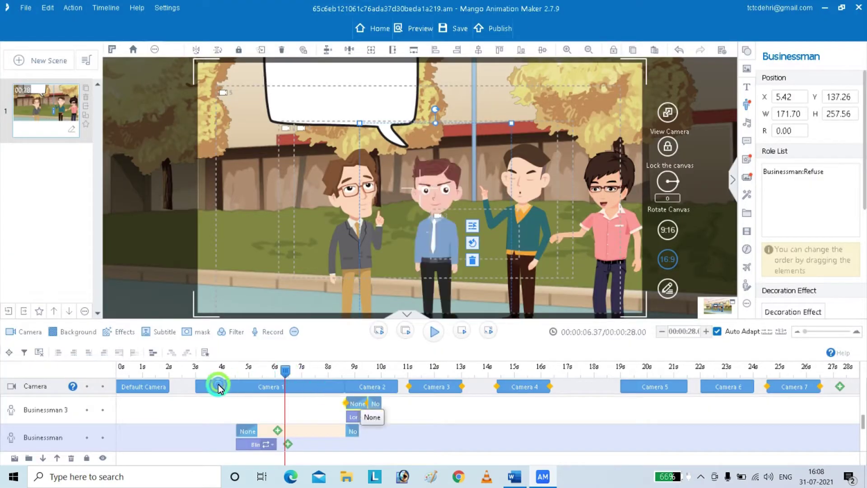
# Shorten the Relaxed Man's Finger Out action so it ends at about 7.5 seconds
pyautogui.click(218, 385)
pyautogui.press('space')
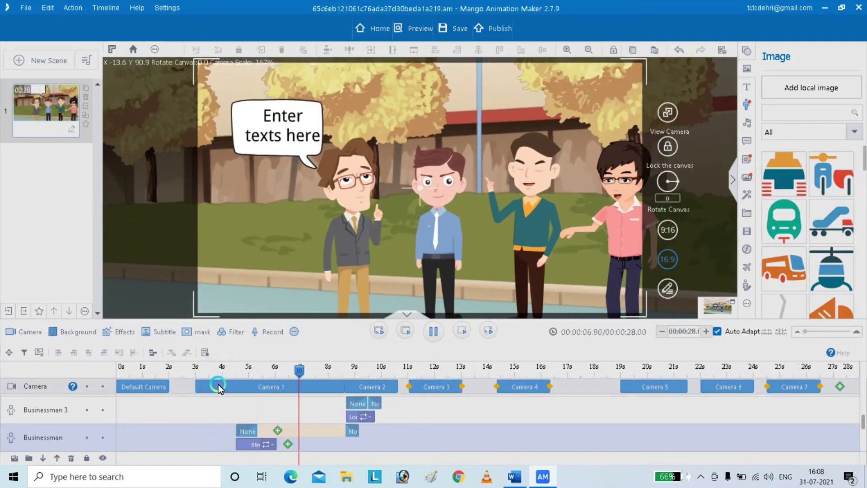
pyautogui.press('space')
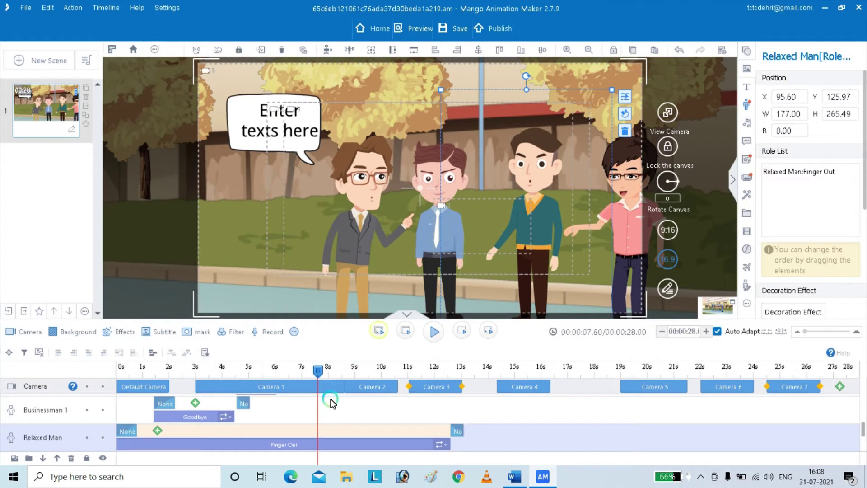
pyautogui.moveTo(452, 445); pyautogui.dragTo(315, 447)
pyautogui.click(317, 369)
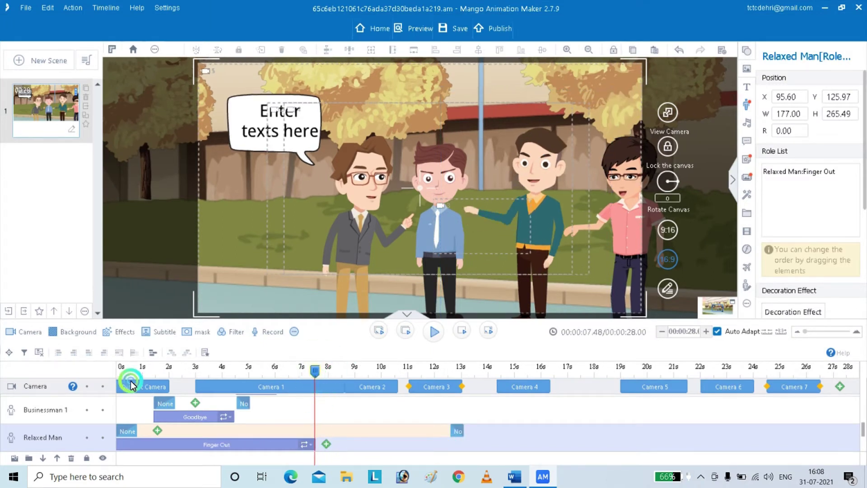
# Replay the scene from the start, pause at about 5 seconds and delete the empty speech bubble above the group
pyautogui.click(131, 385)
pyautogui.press('space')
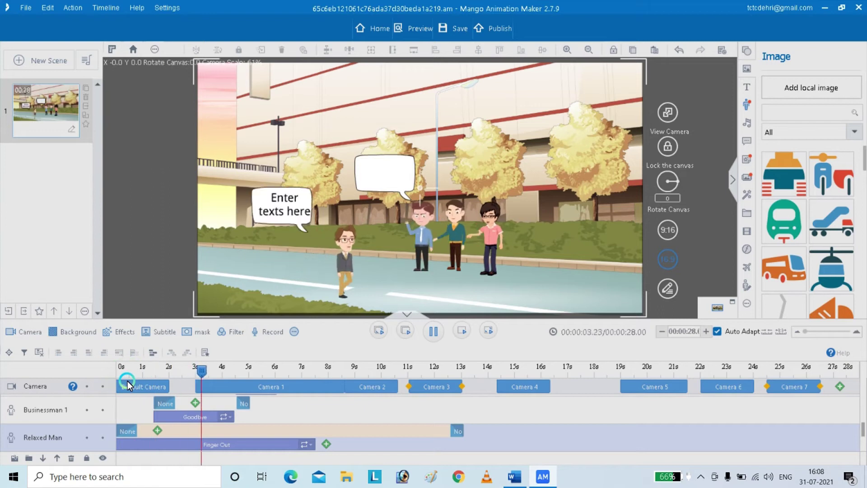
pyautogui.press('space')
pyautogui.click(365, 158)
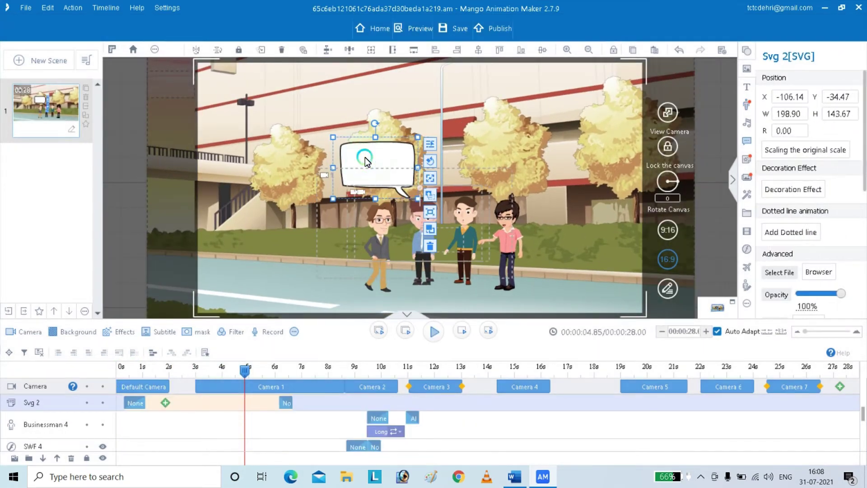
pyautogui.press('Delete')
# Replay the scene to about 7 seconds and shorten the Relaxed Man's Finger Out action to end at about 5.5 seconds
pyautogui.click(22, 332)
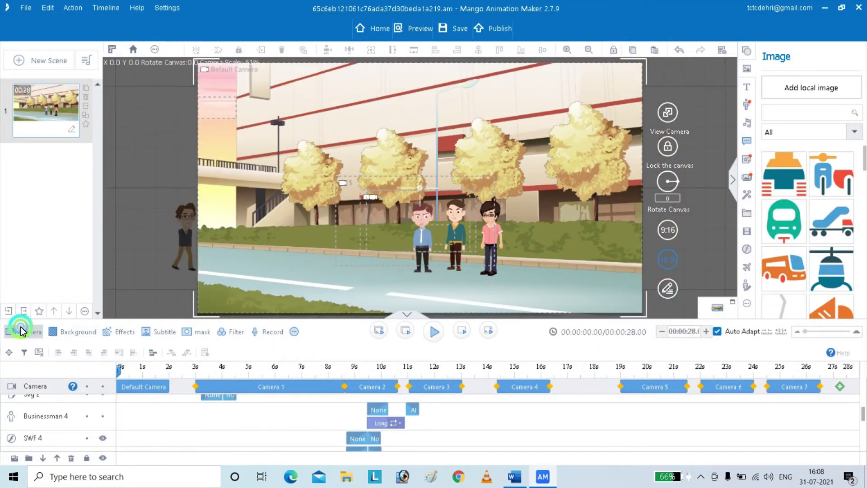
pyautogui.press('space')
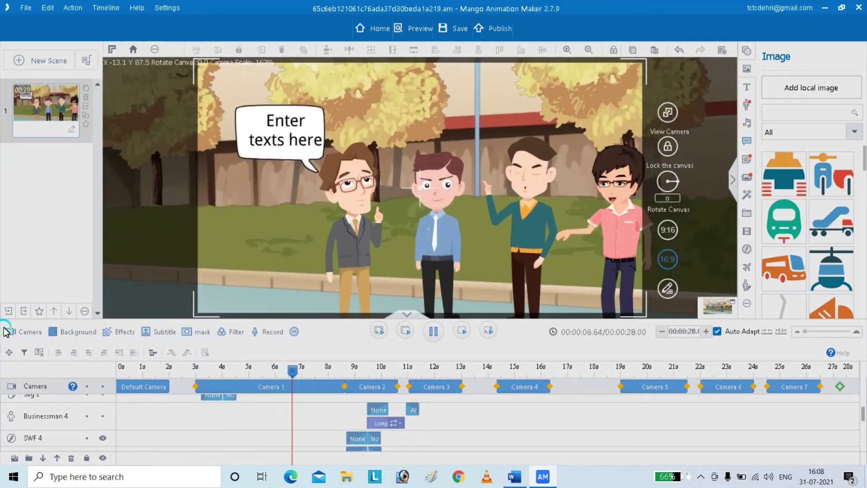
pyautogui.press('space')
pyautogui.moveTo(863, 415); pyautogui.dragTo(863, 427)
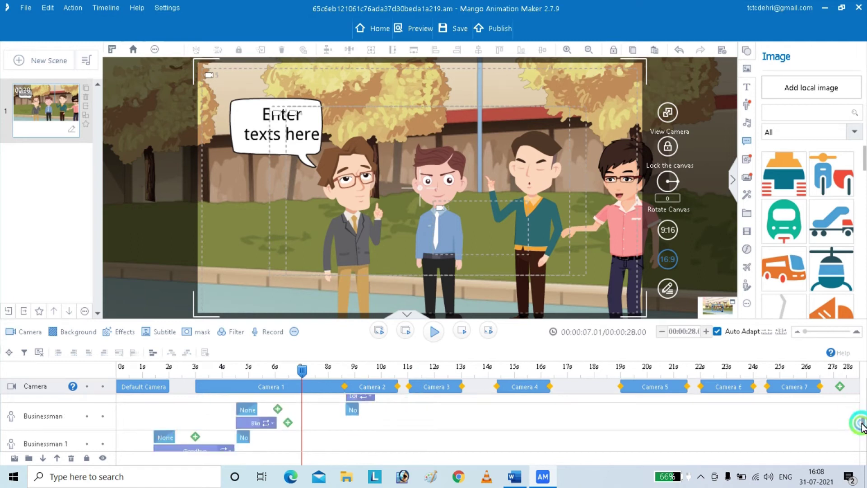
pyautogui.click(539, 212)
pyautogui.click(289, 412)
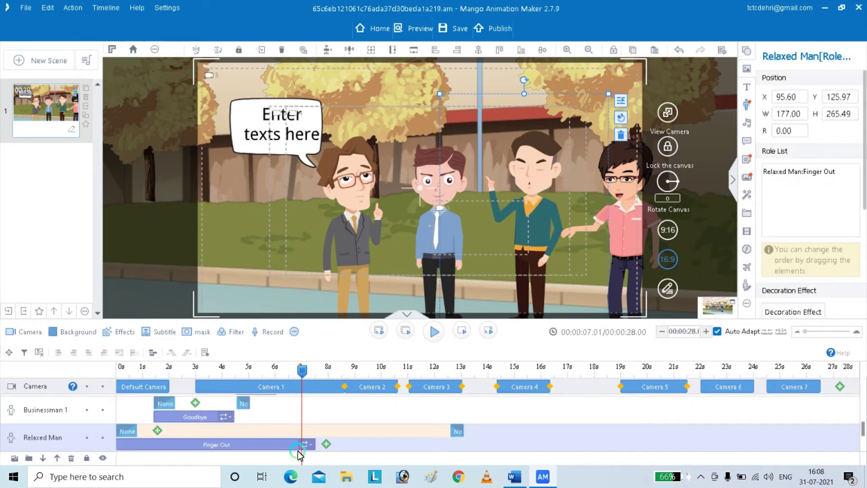
pyautogui.moveTo(313, 444); pyautogui.dragTo(262, 444)
# Replay from the start, pause at about 4 seconds and delete the "Enter texts here" text and its speech bubble
pyautogui.moveTo(304, 371); pyautogui.dragTo(1, 361)
pyautogui.press('space')
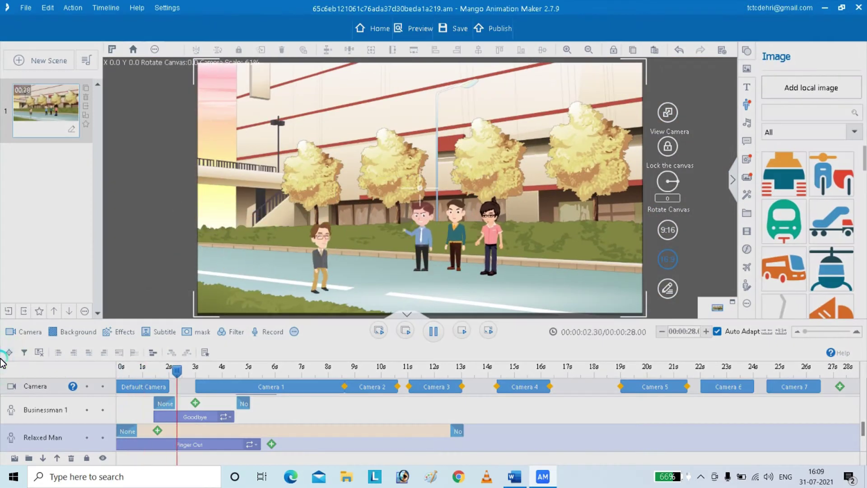
pyautogui.click(267, 212)
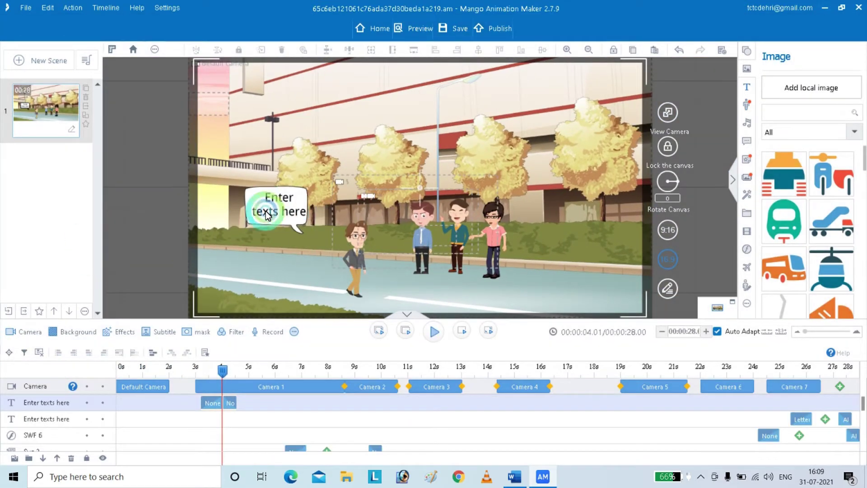
pyautogui.press('Delete')
pyautogui.click(266, 210)
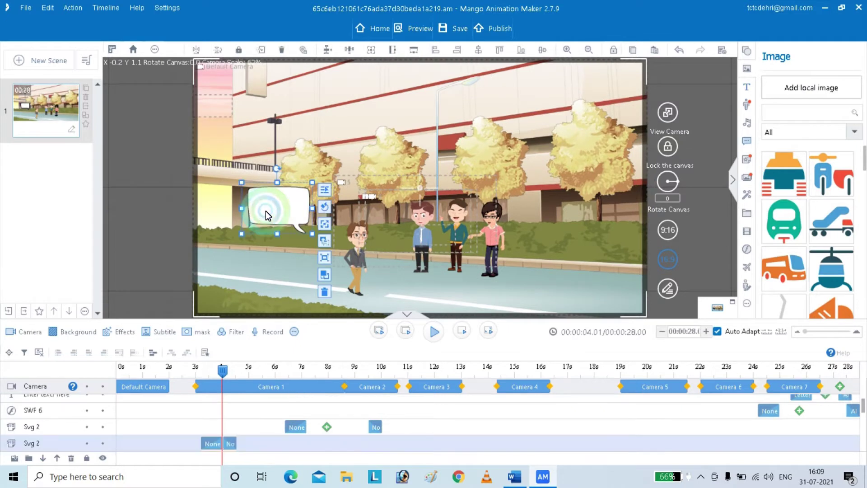
# Pause at about 7 seconds and delete the second "Enter texts here" text and its speech bubble beside the male teacher
pyautogui.press('space')
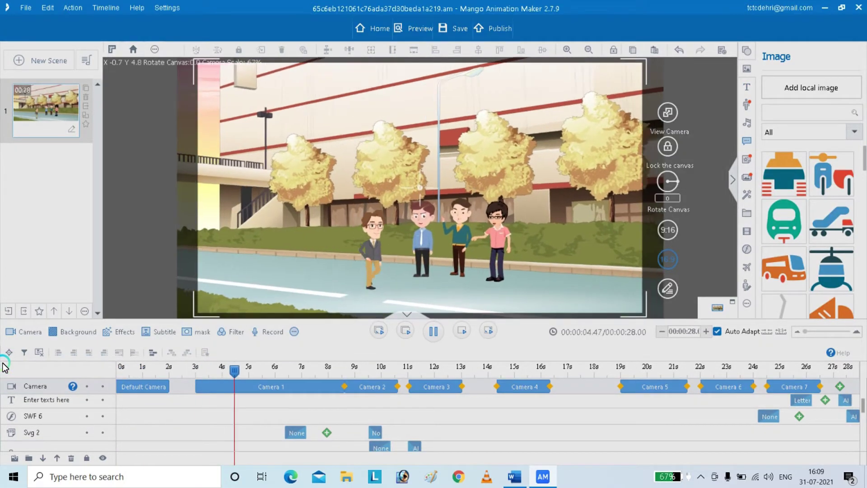
pyautogui.click(135, 133)
pyautogui.click(241, 121)
pyautogui.press('Delete')
pyautogui.click(239, 119)
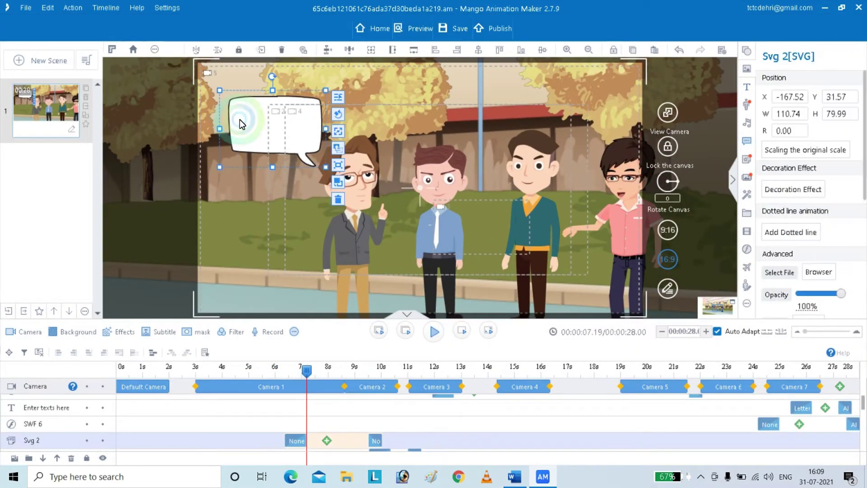
pyautogui.press('Delete')
# Replay the scene to about 10 seconds and move Businessman 4's Long Talk action to start at about 10 seconds
pyautogui.moveTo(305, 374); pyautogui.dragTo(90, 370)
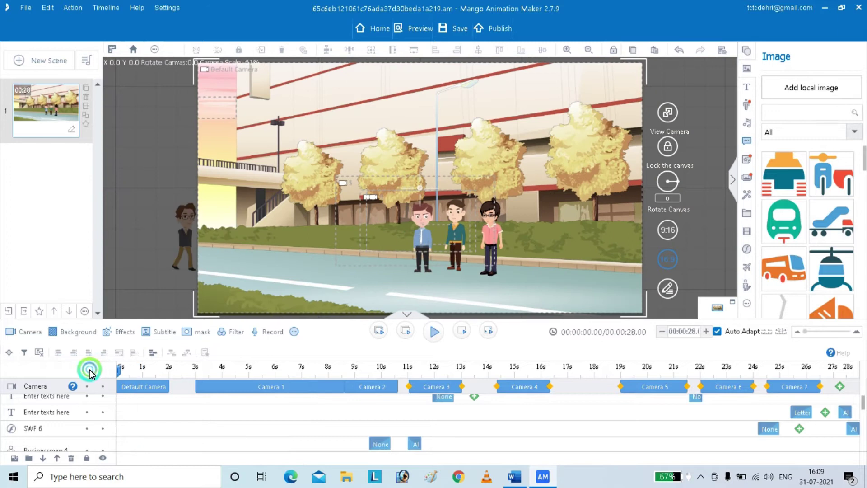
pyautogui.press('space')
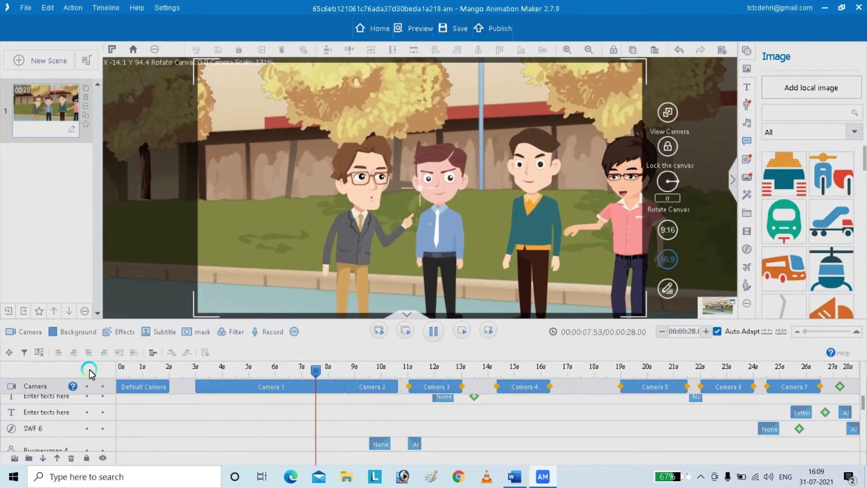
pyautogui.press('space')
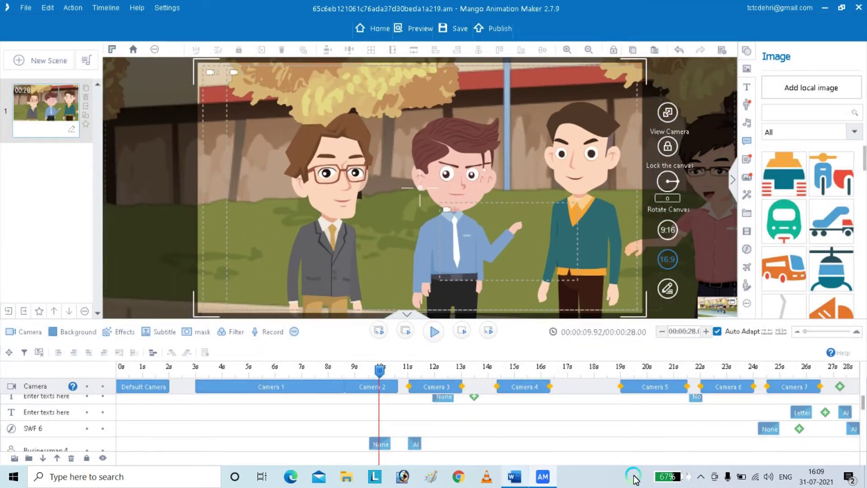
pyautogui.moveTo(864, 401); pyautogui.dragTo(864, 414)
pyautogui.click(447, 175)
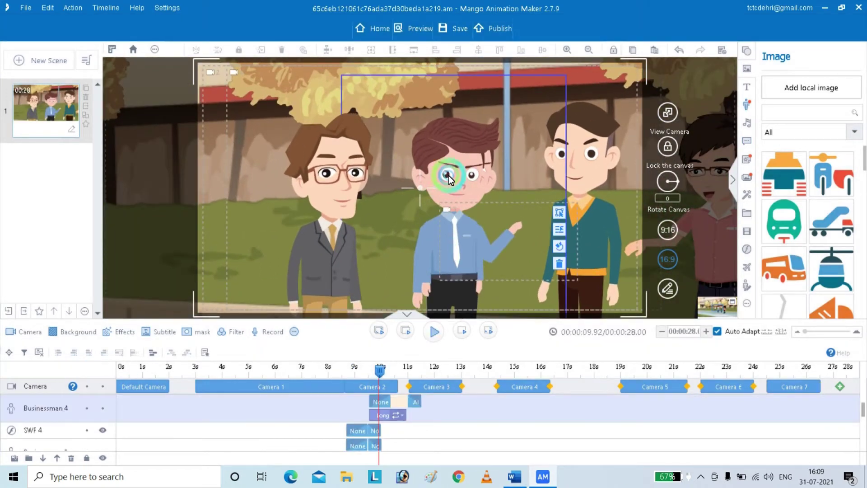
pyautogui.moveTo(386, 417)
pyautogui.mouseDown()
pyautogui.moveTo(406, 403)
pyautogui.moveTo(399, 415)
pyautogui.mouseUp()
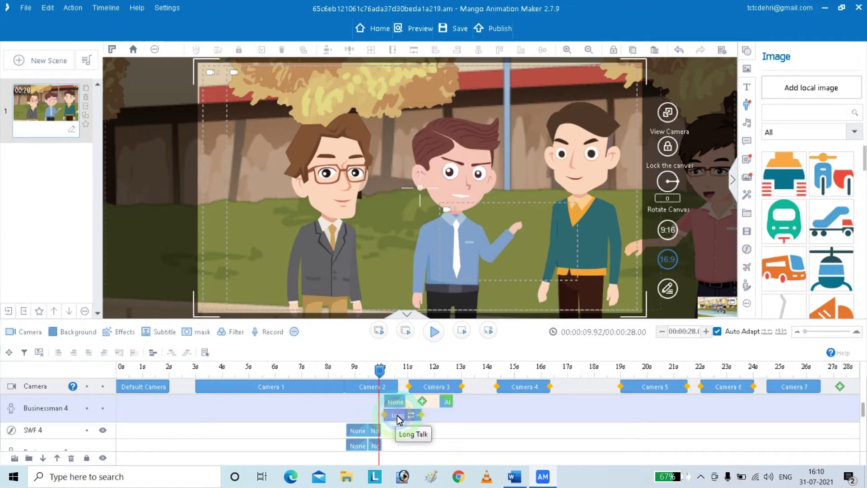
pyautogui.rightClick(395, 416)
pyautogui.click(389, 419)
pyautogui.rightClick(389, 418)
pyautogui.click(390, 417)
pyautogui.rightClick(389, 417)
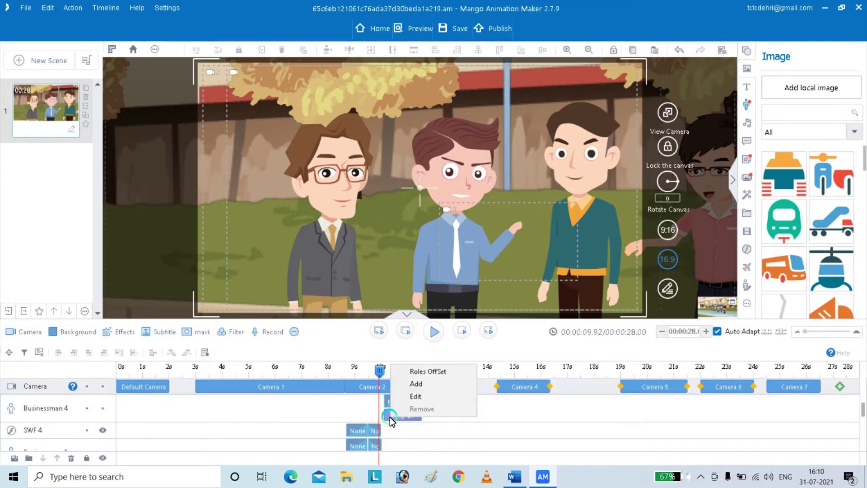
pyautogui.click(389, 417)
pyautogui.rightClick(389, 416)
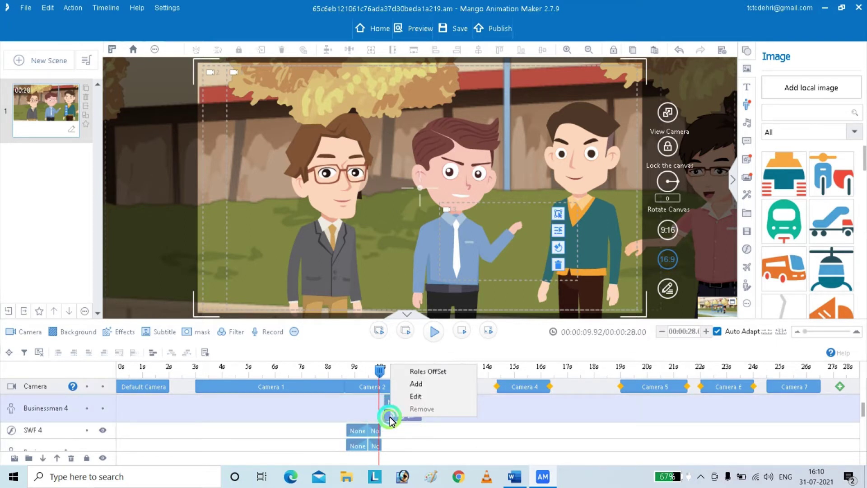
pyautogui.click(390, 416)
# Replay the scene through Camera 2 and move Businessman 4's Long Talk action to start at about 11.3 seconds, during Camera 3
pyautogui.press('space')
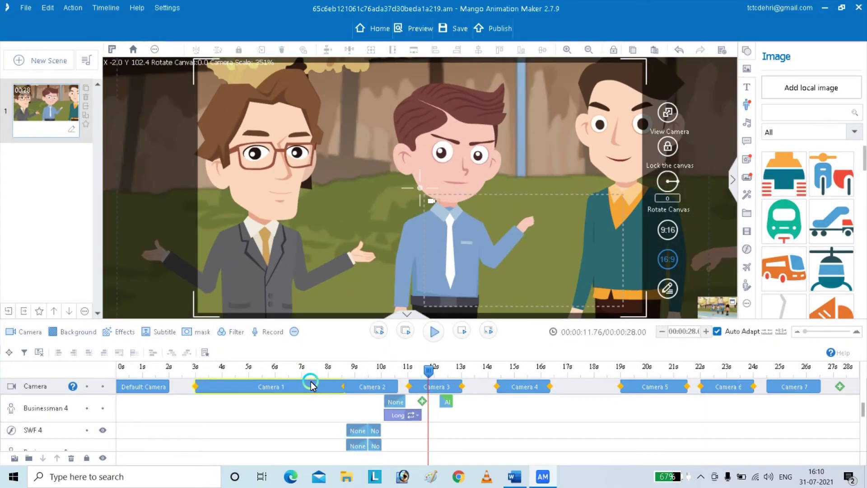
pyautogui.click(420, 387)
pyautogui.click(254, 389)
pyautogui.press('space')
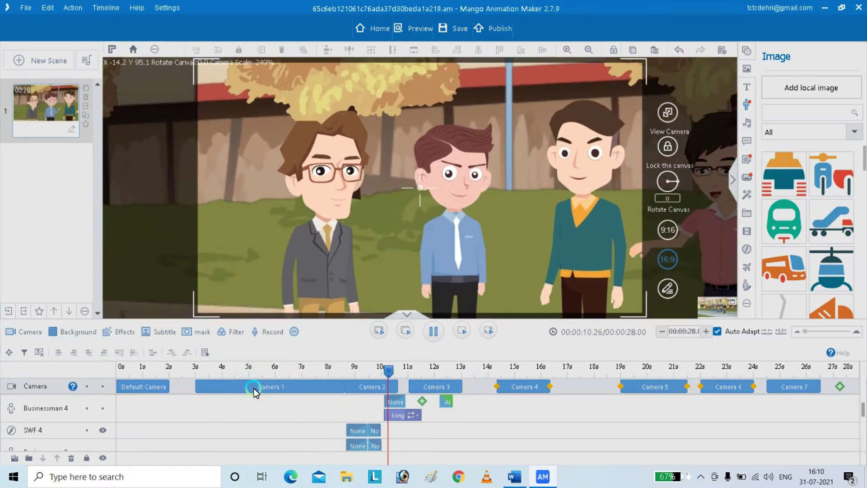
pyautogui.click(399, 430)
pyautogui.moveTo(403, 413); pyautogui.dragTo(449, 406)
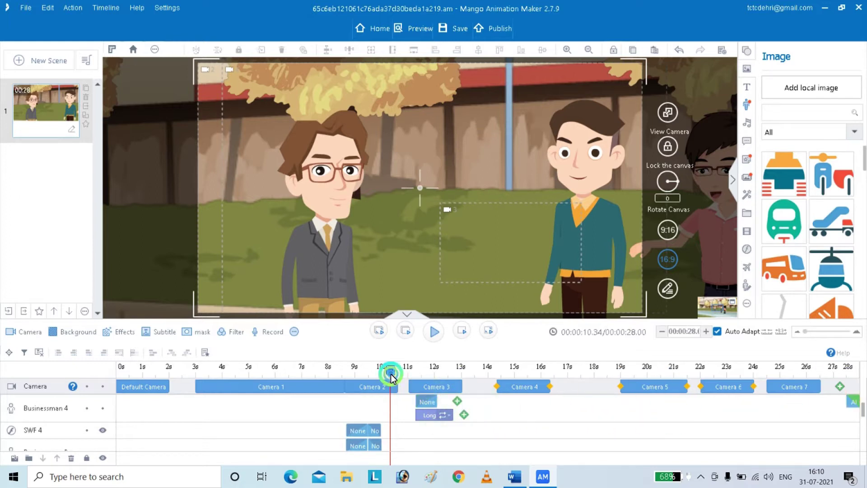
# Replay Camera 2 and replace Businessman 3's Long Talk action at about 9 s with an emotion action of the Businessman role
pyautogui.click(332, 376)
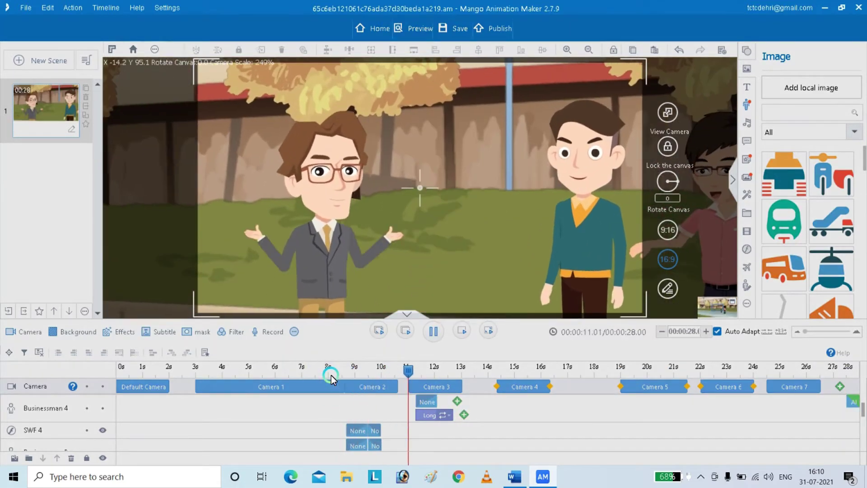
pyautogui.press('space')
pyautogui.moveTo(405, 379); pyautogui.dragTo(379, 384)
pyautogui.click(438, 259)
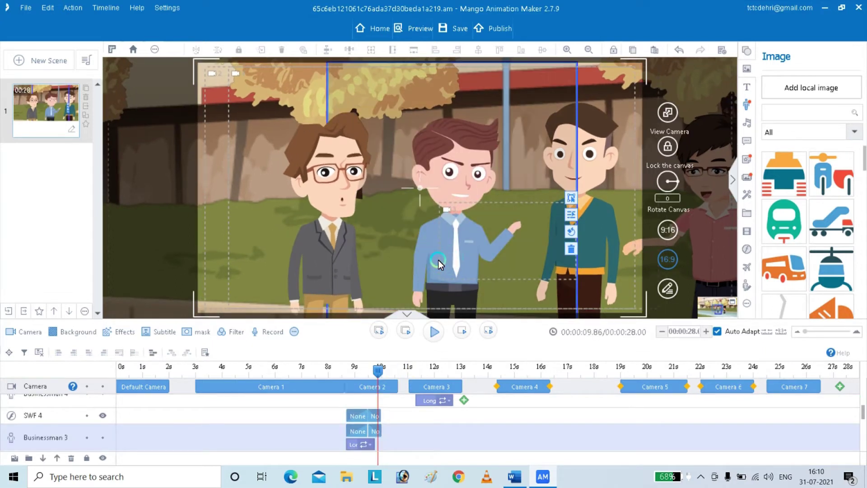
pyautogui.moveTo(390, 443)
pyautogui.mouseDown()
pyautogui.moveTo(863, 444)
pyautogui.moveTo(375, 444)
pyautogui.mouseUp()
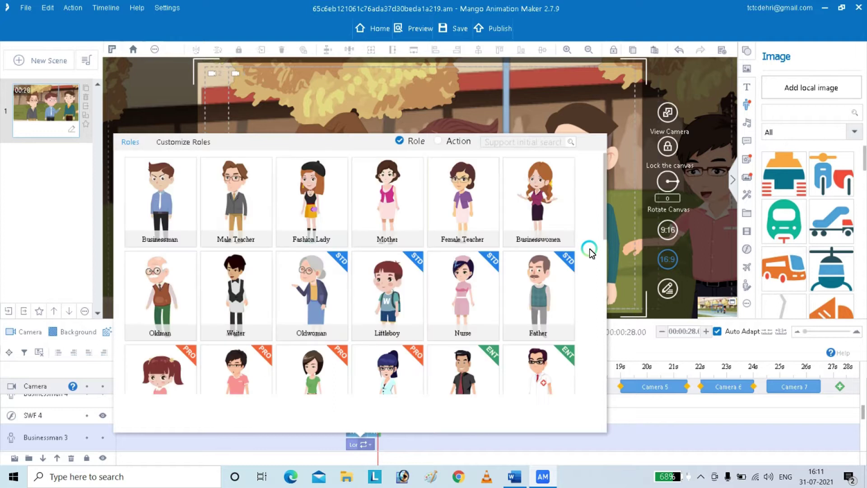
pyautogui.click(146, 193)
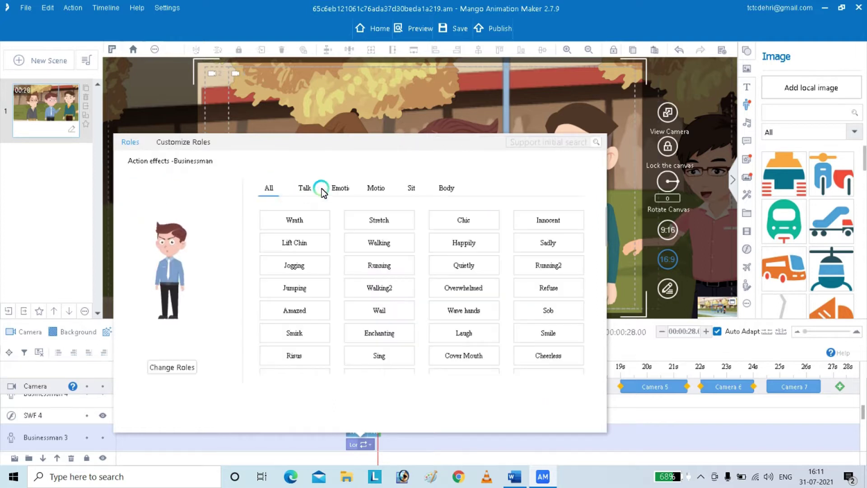
pyautogui.click(341, 189)
pyautogui.scroll(-2, 595, 335)
pyautogui.click(538, 332)
pyautogui.click(403, 387)
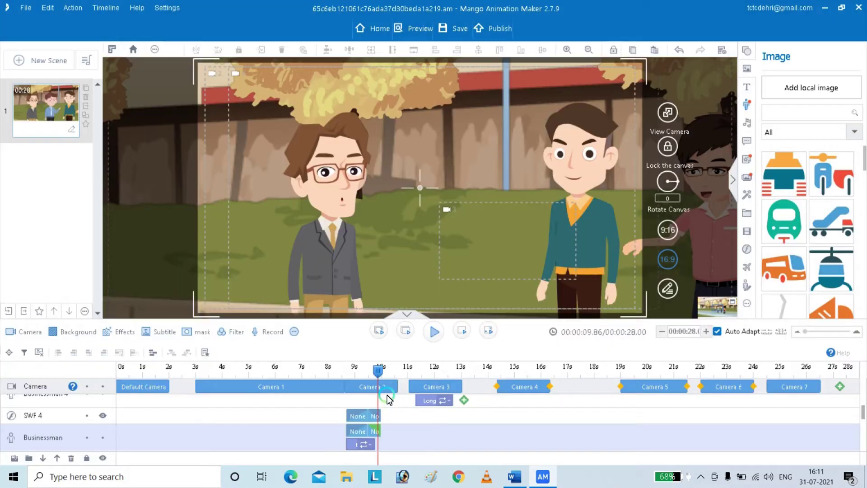
# Replay the scene from about 8 s to about 10.2 s to check the businessman's replaced action
pyautogui.click(379, 372)
pyautogui.moveTo(378, 375); pyautogui.dragTo(326, 380)
pyautogui.press('space')
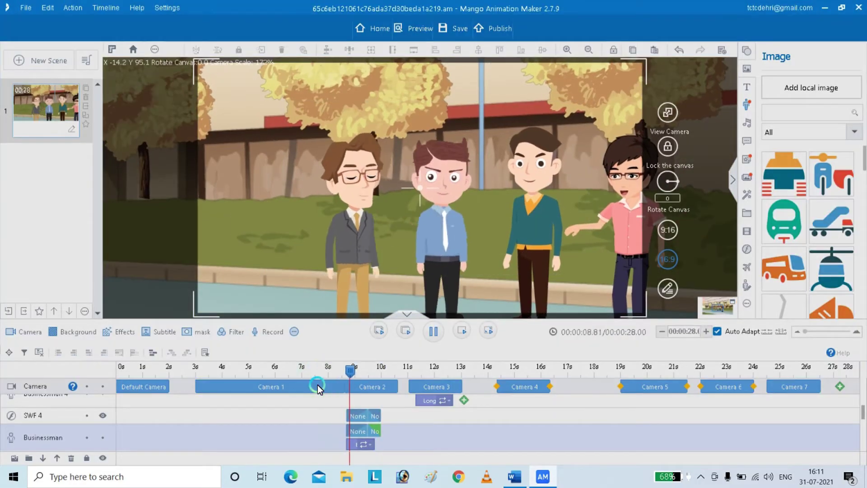
pyautogui.press('space')
pyautogui.click(390, 402)
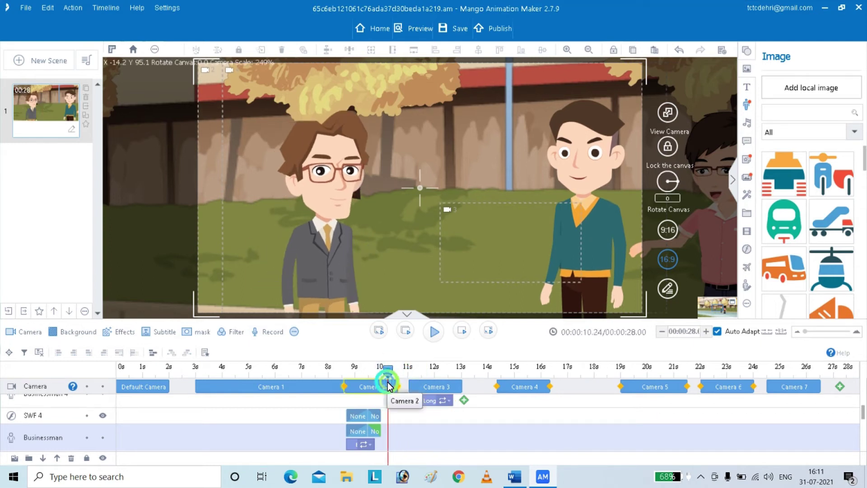
# Move Businessman 4's entrance effect and Long Talk action to start at about 10 s, where the previous businessman's clips end
pyautogui.click(380, 389)
pyautogui.click(410, 401)
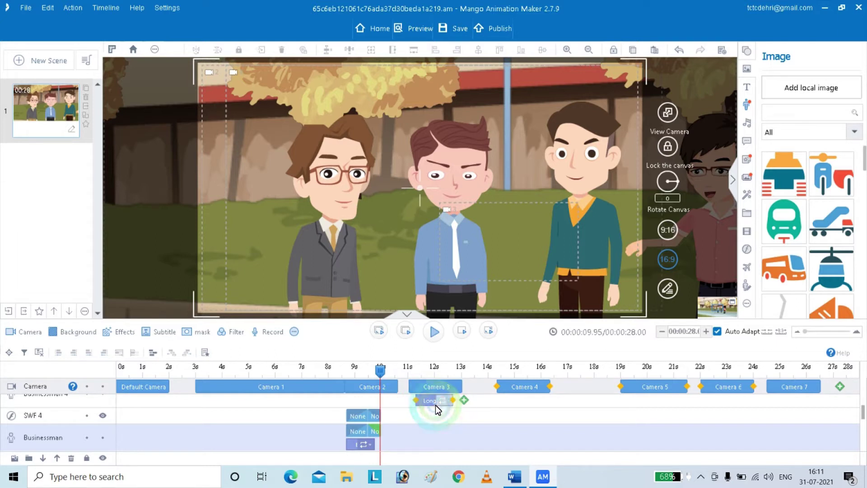
pyautogui.click(423, 402)
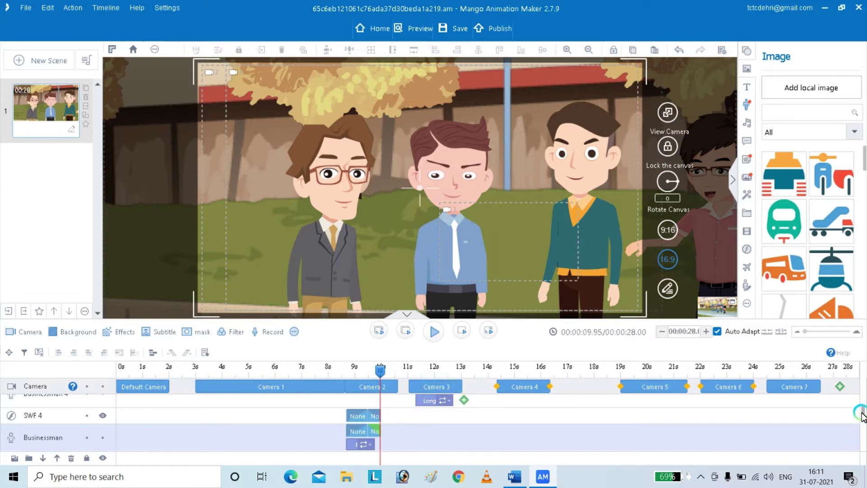
pyautogui.scroll(2, 863, 413)
pyautogui.click(430, 424)
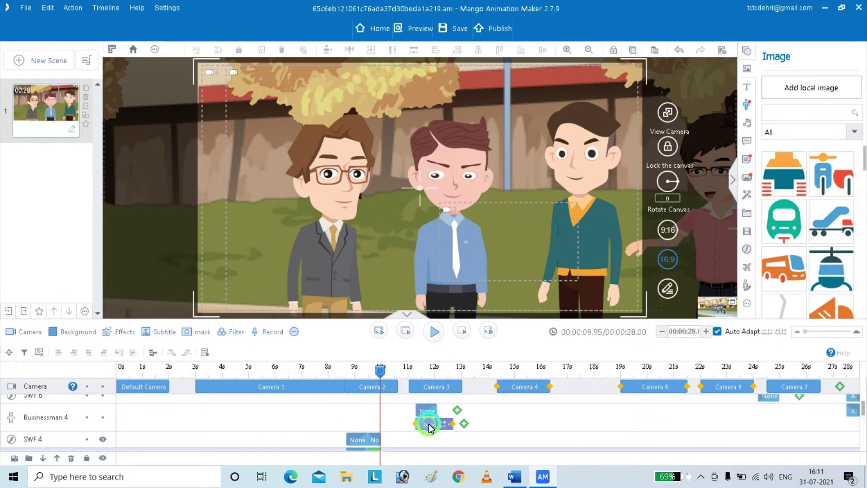
pyautogui.moveTo(420, 411); pyautogui.dragTo(388, 416)
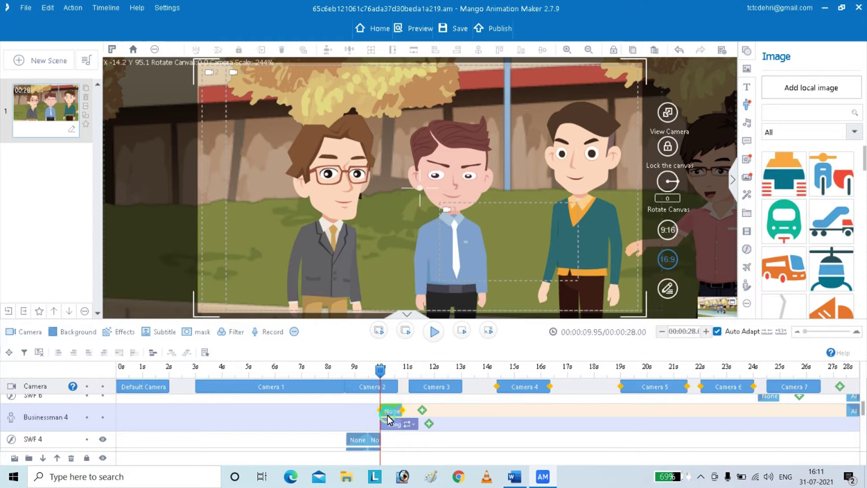
# Replay from the start, pause at about 12.4 s in Camera 3 and delete both "Enter texts here" texts
pyautogui.moveTo(379, 371); pyautogui.dragTo(2, 381)
pyautogui.press('space')
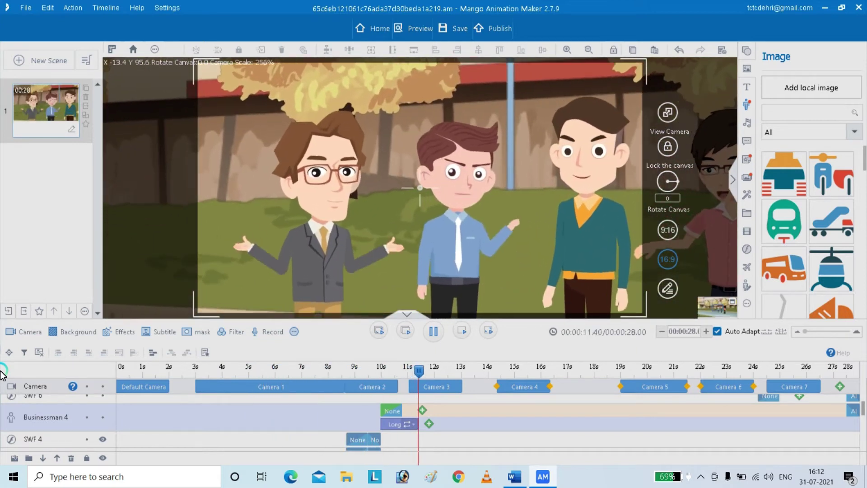
pyautogui.press('space')
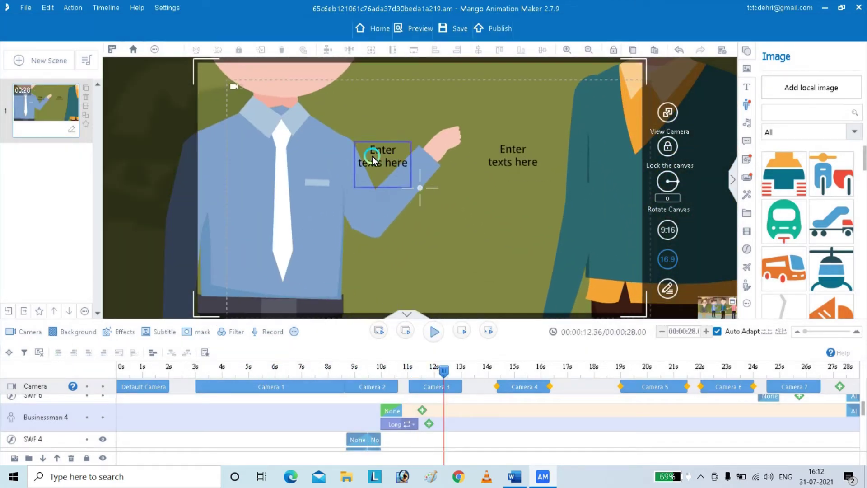
pyautogui.click(372, 156)
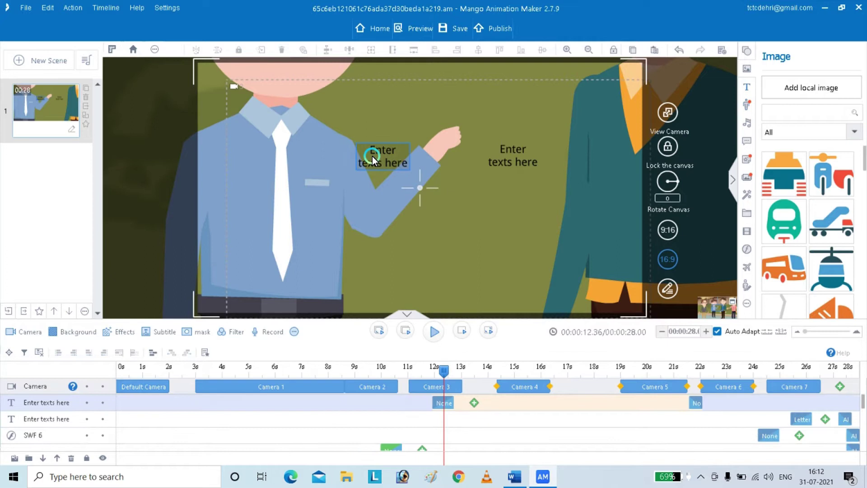
pyautogui.press('Delete')
pyautogui.click(505, 148)
pyautogui.press('Delete')
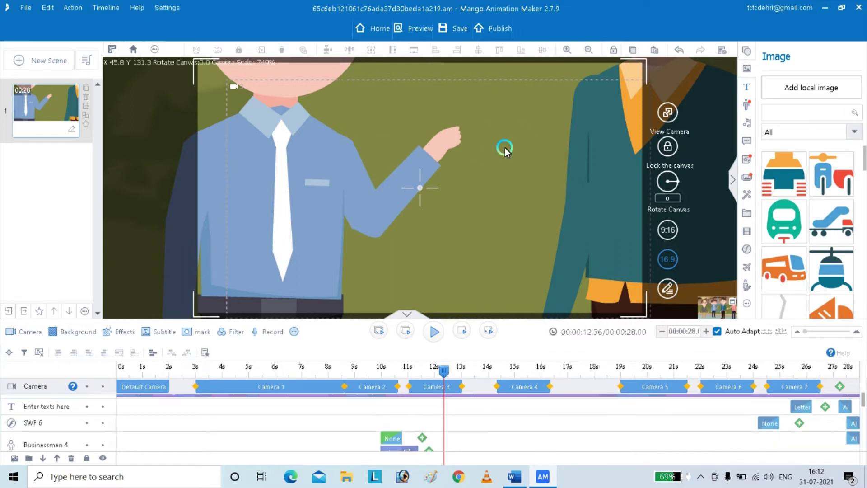
# Replay from about 6 s, pause at about 12.5 s and reposition Camera 3's frame to about X 27.80, Y 119.44, toward the businessman
pyautogui.moveTo(442, 371); pyautogui.dragTo(286, 383)
pyautogui.press('space')
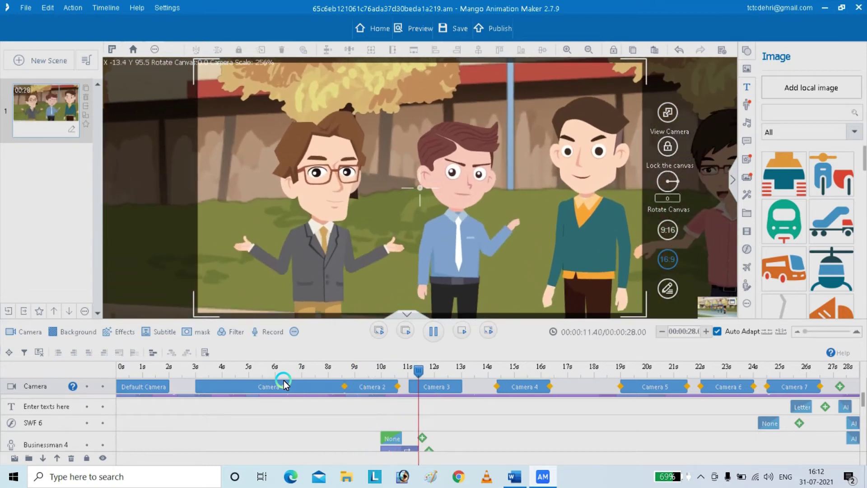
pyautogui.press('space')
pyautogui.click(433, 388)
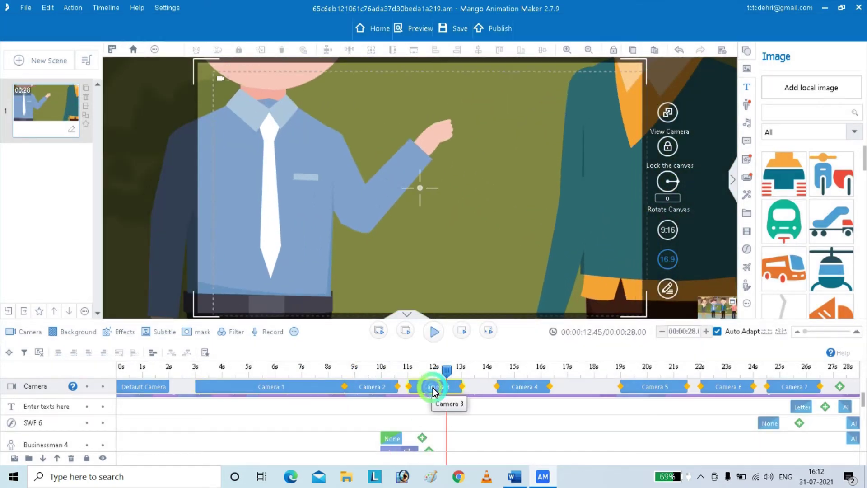
pyautogui.moveTo(406, 286); pyautogui.dragTo(312, 219)
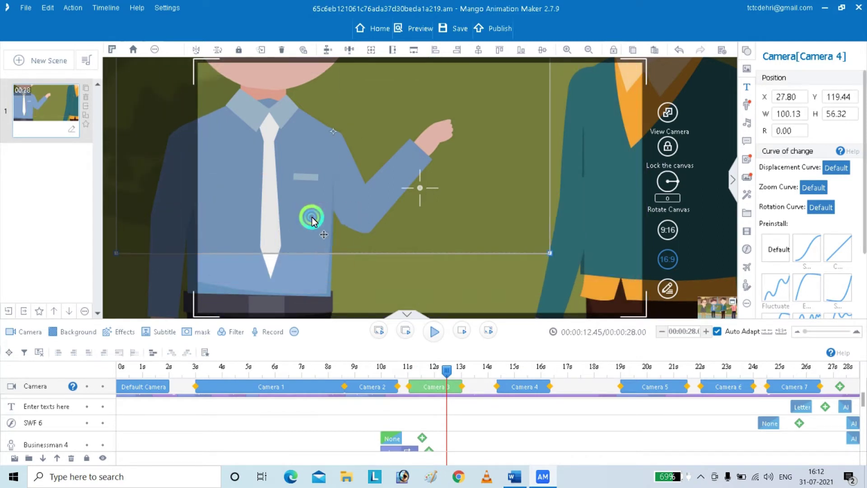
# Replay the scene to about 8.5 s and shorten the teacher's Speak & Think action to end at about 7.9 s
pyautogui.moveTo(445, 374); pyautogui.dragTo(157, 391)
pyautogui.press('space')
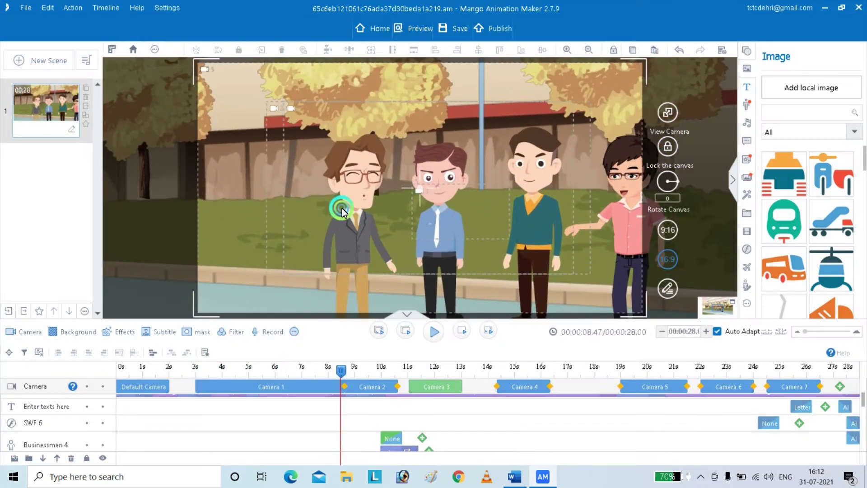
pyautogui.click(342, 211)
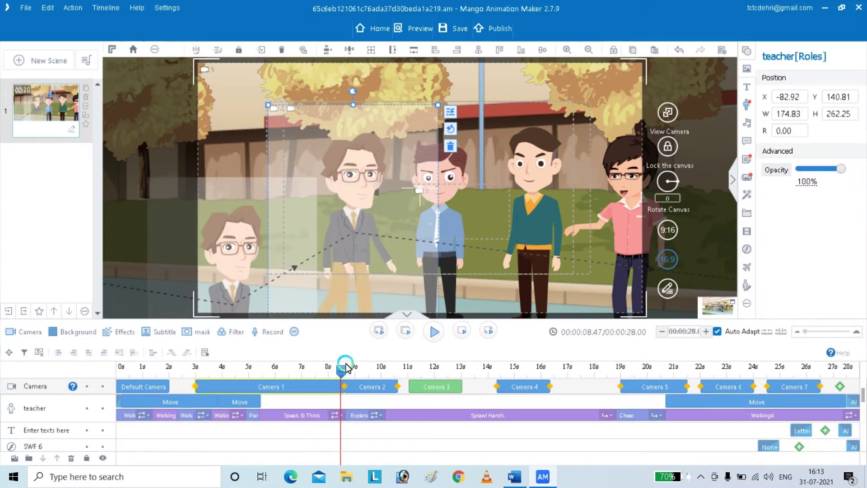
pyautogui.moveTo(342, 370); pyautogui.dragTo(300, 375)
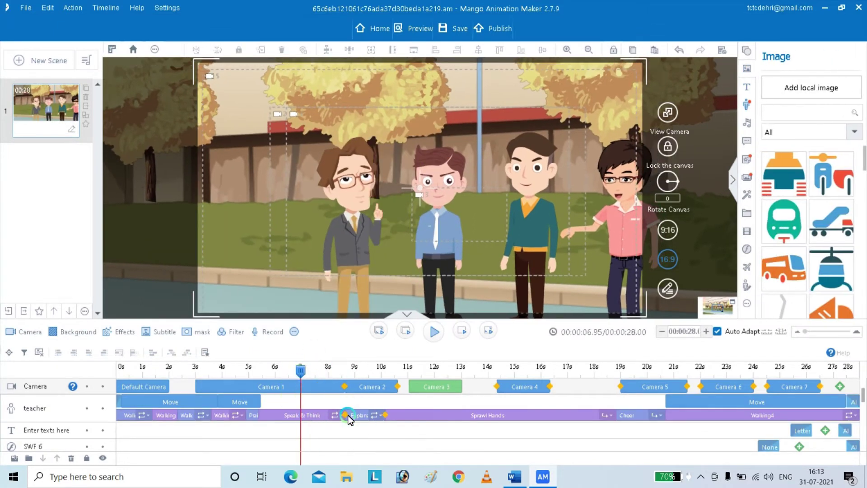
pyautogui.moveTo(345, 416); pyautogui.dragTo(328, 422)
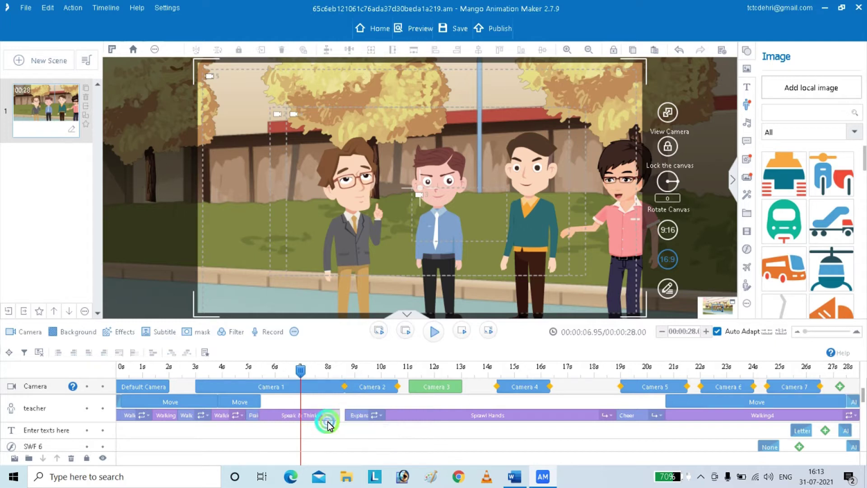
# Replay from about 5 s and move the teacher's Explanative action to start directly after Speak & Think
pyautogui.moveTo(298, 372); pyautogui.dragTo(250, 378)
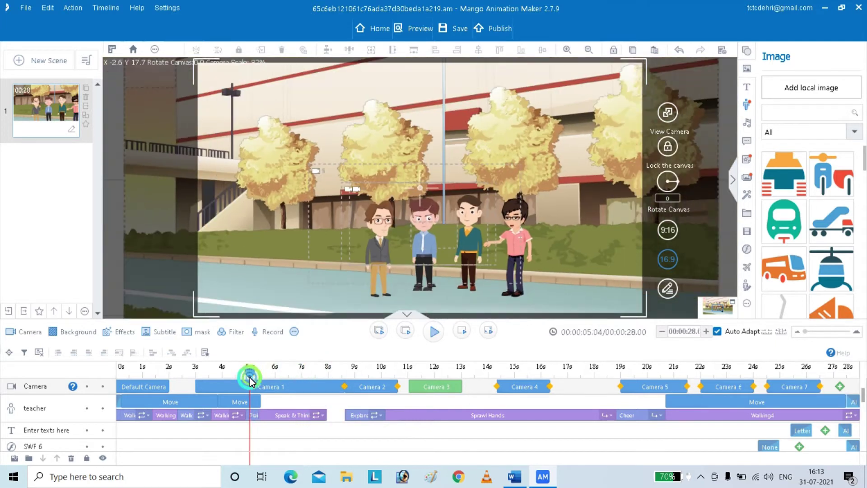
pyautogui.press('space')
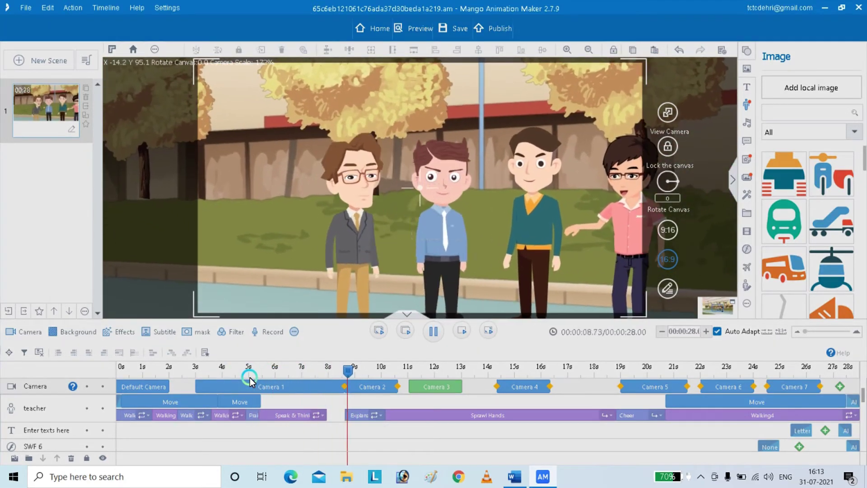
pyautogui.click(362, 435)
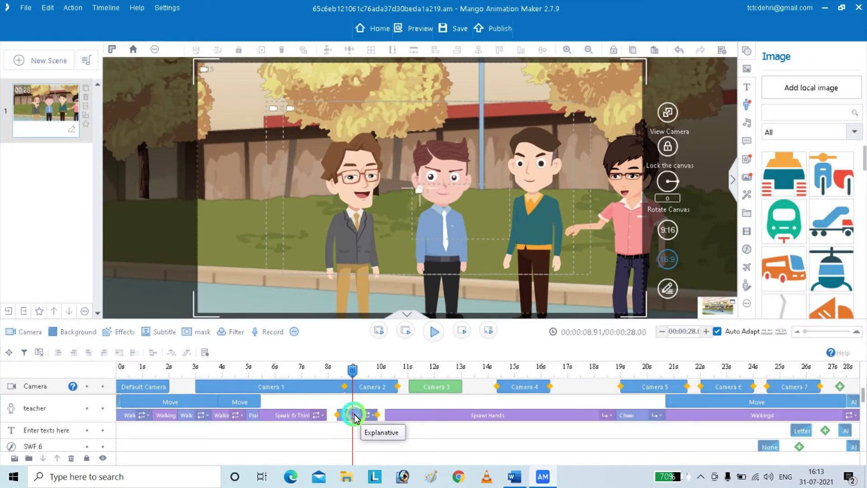
pyautogui.moveTo(362, 413); pyautogui.dragTo(325, 439)
# Replay to about 11.3 s, move the teacher's Sprawl Hands action directly after Explanative and shorten it to end at about 10.9 s
pyautogui.press('space')
pyautogui.click(371, 437)
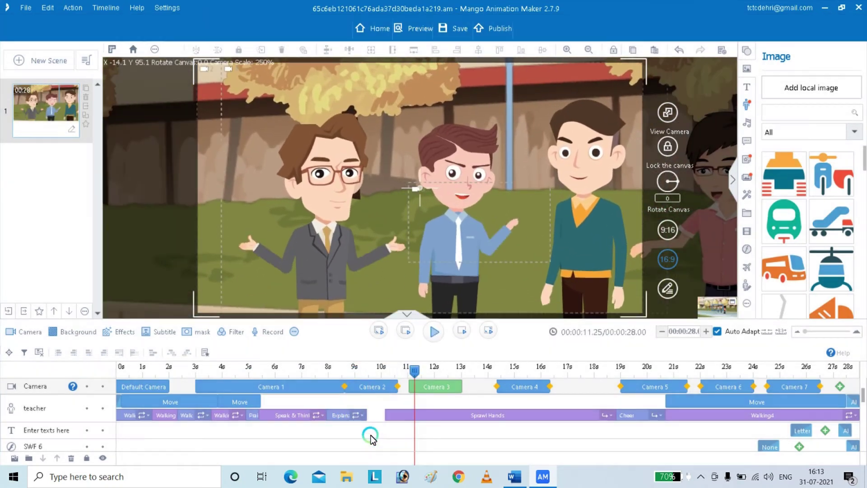
pyautogui.click(388, 420)
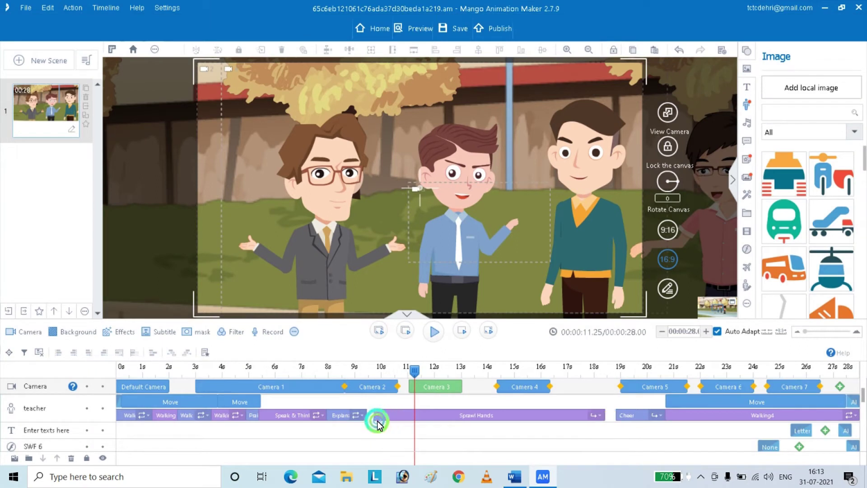
pyautogui.moveTo(597, 415); pyautogui.dragTo(405, 420)
# Replay from about 8 s, pause in Camera 3 and raise its frame to about X 17, Y 103, toward the businessman's face
pyautogui.click(412, 369)
pyautogui.moveTo(339, 377); pyautogui.dragTo(326, 379)
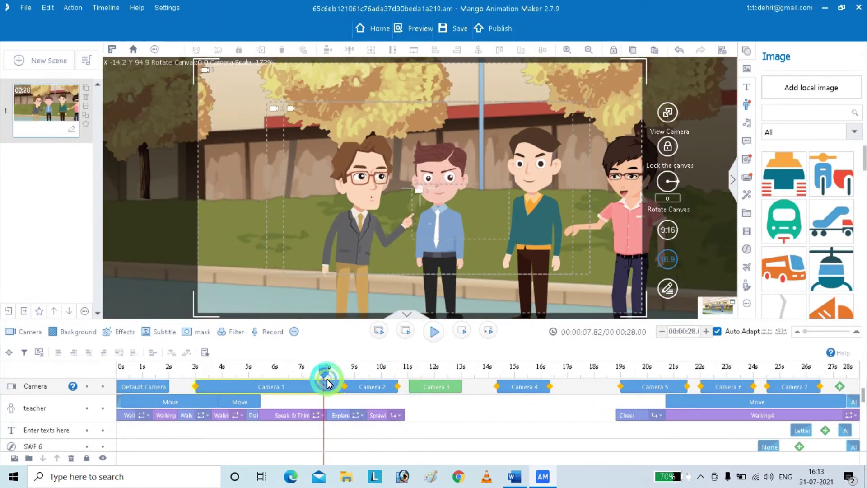
pyautogui.press('space')
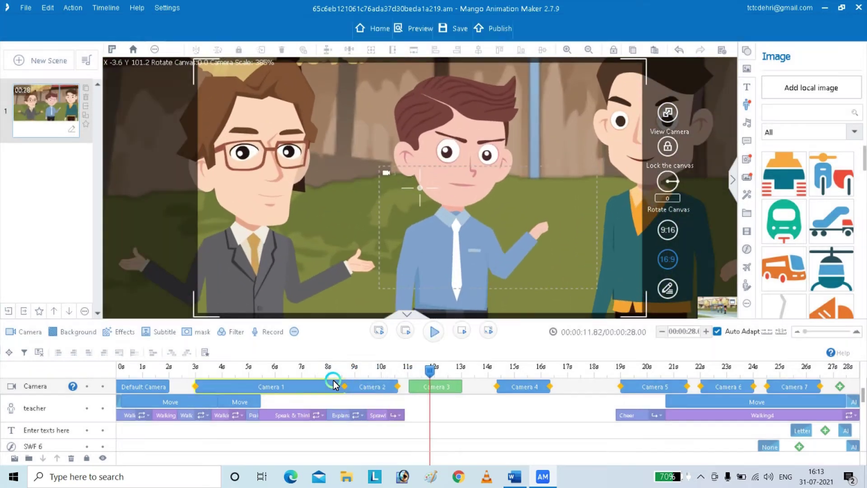
pyautogui.click(440, 324)
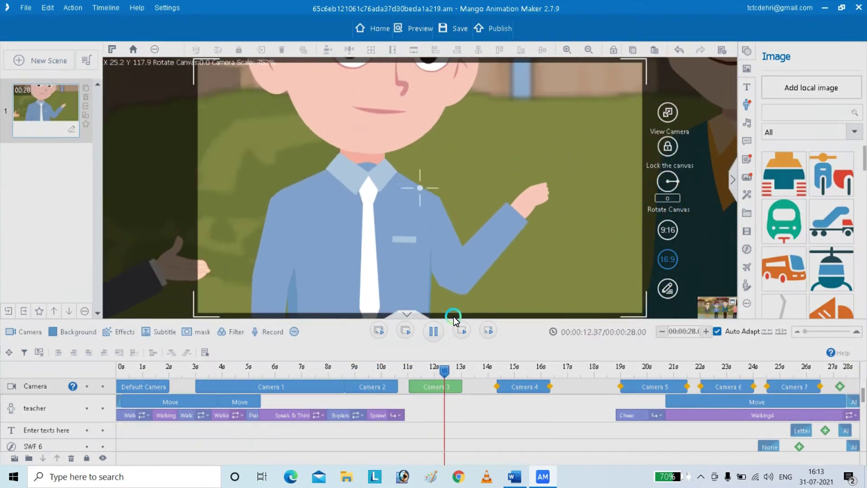
pyautogui.click(446, 387)
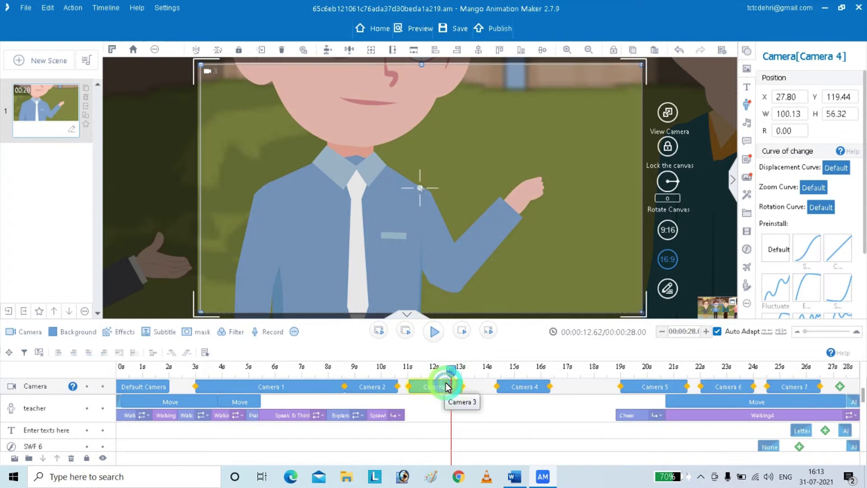
pyautogui.moveTo(494, 270); pyautogui.dragTo(448, 193)
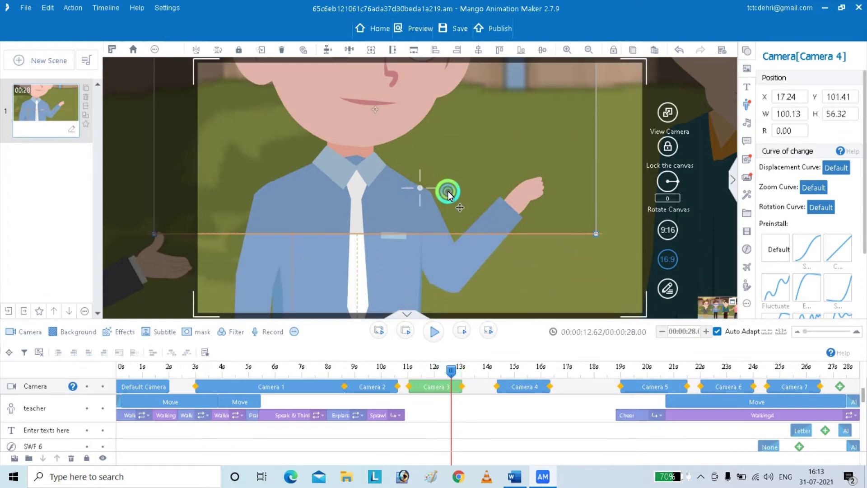
# Replay Camera 3, raise its frame further to center the businessman's face, and check the shot by replaying from about 10.4 s
pyautogui.click(434, 331)
pyautogui.click(428, 371)
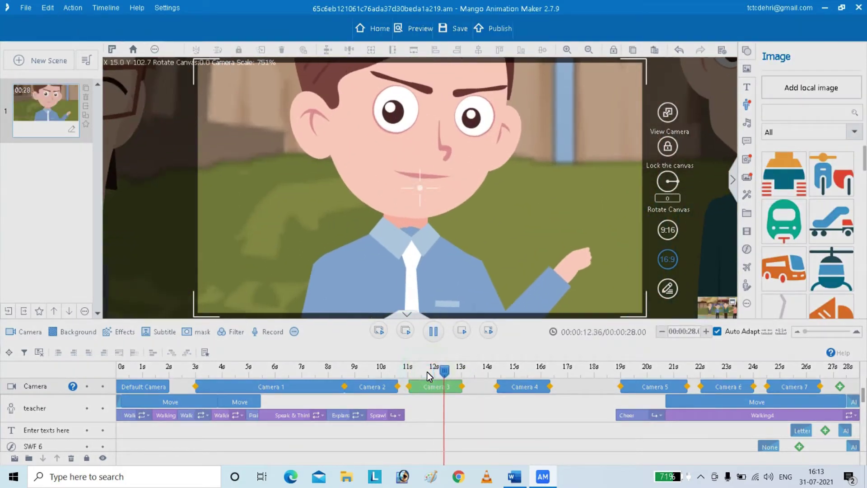
pyautogui.click(434, 387)
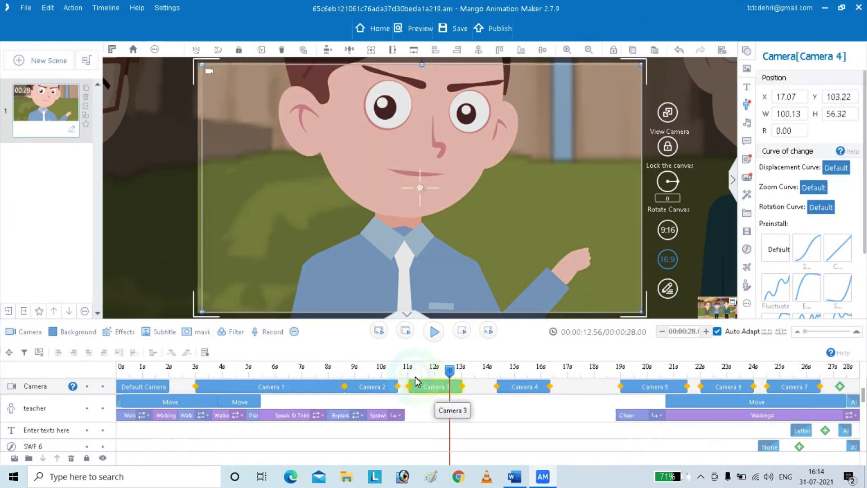
pyautogui.moveTo(469, 298); pyautogui.dragTo(453, 227)
pyautogui.moveTo(448, 370); pyautogui.dragTo(392, 373)
pyautogui.click(391, 371)
pyautogui.press('space')
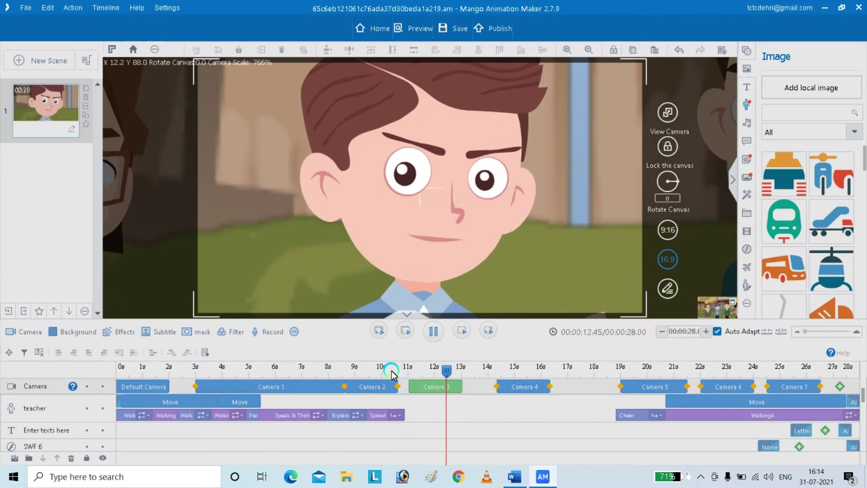
# Replay the scene from about 9.4 s and pause at about 11.1 s, at the start of Camera 3
pyautogui.press('space')
pyautogui.moveTo(477, 373); pyautogui.dragTo(366, 382)
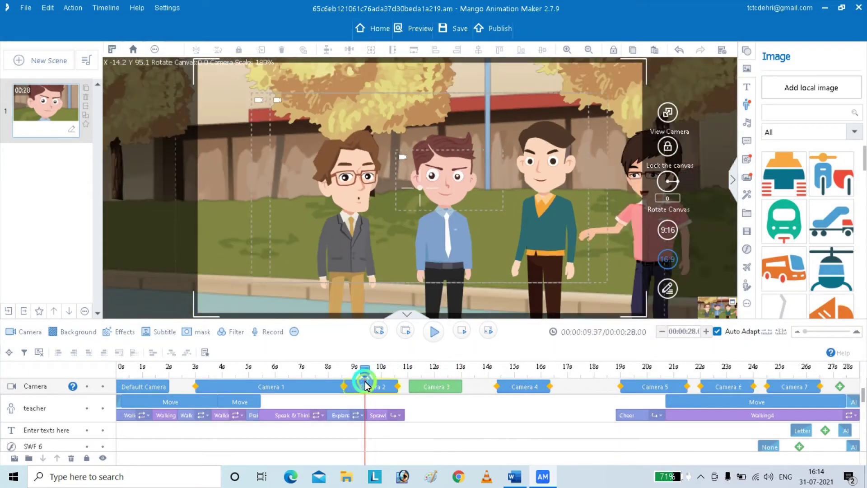
pyautogui.press('space')
pyautogui.press('space')
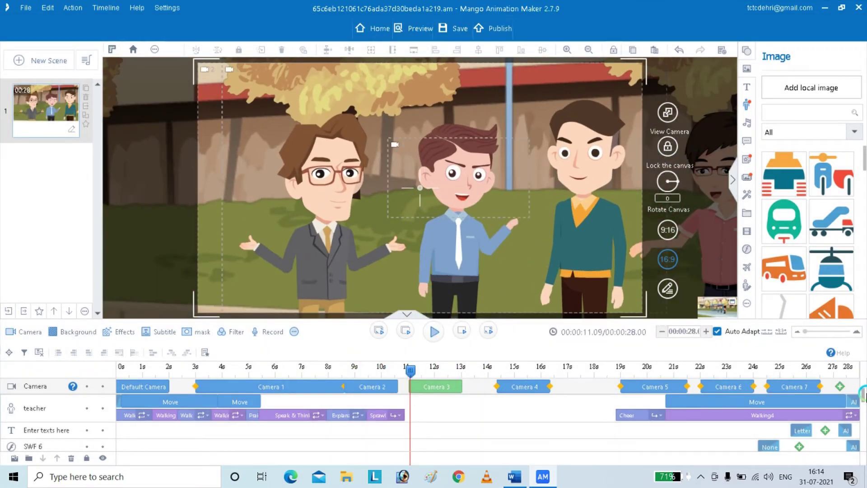
# Replace the businessman's Long Talk action with the Scratch body action and replay from about 7.5 s
pyautogui.moveTo(863, 393); pyautogui.dragTo(864, 400)
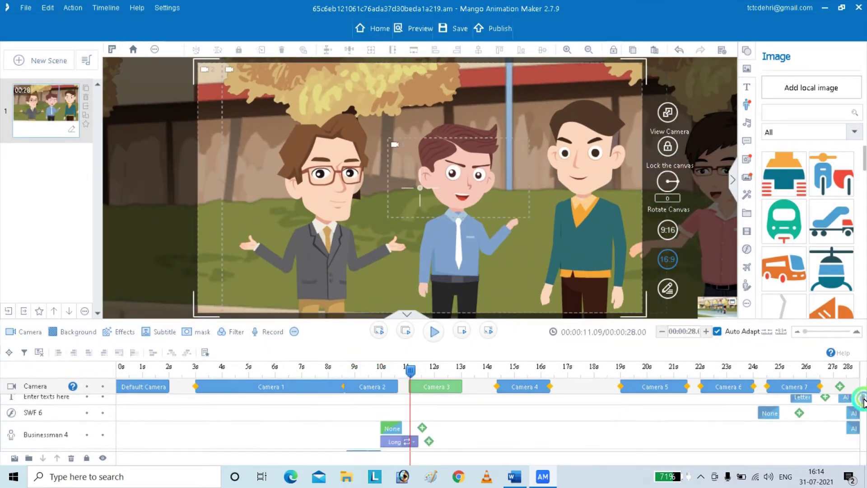
pyautogui.doubleClick(396, 445)
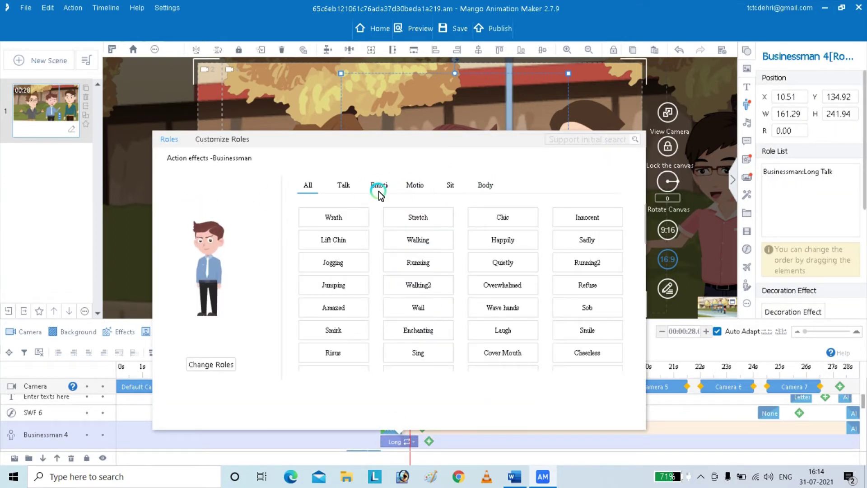
pyautogui.click(485, 185)
pyautogui.click(569, 224)
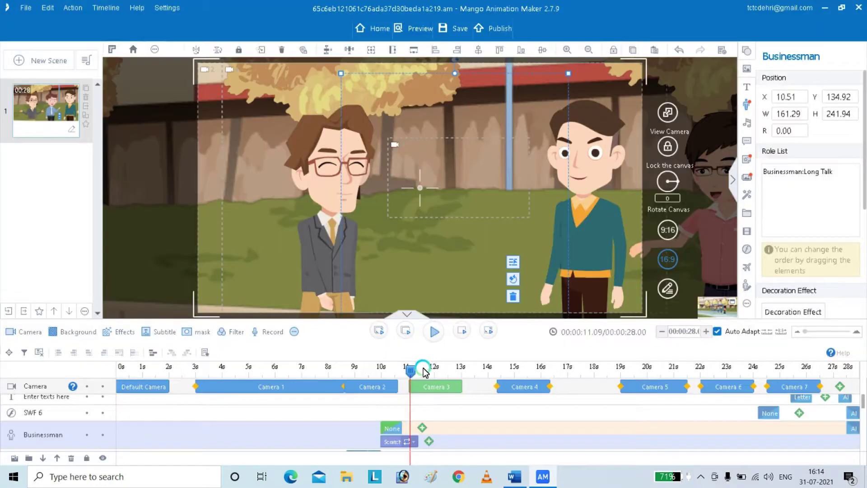
pyautogui.click(327, 368)
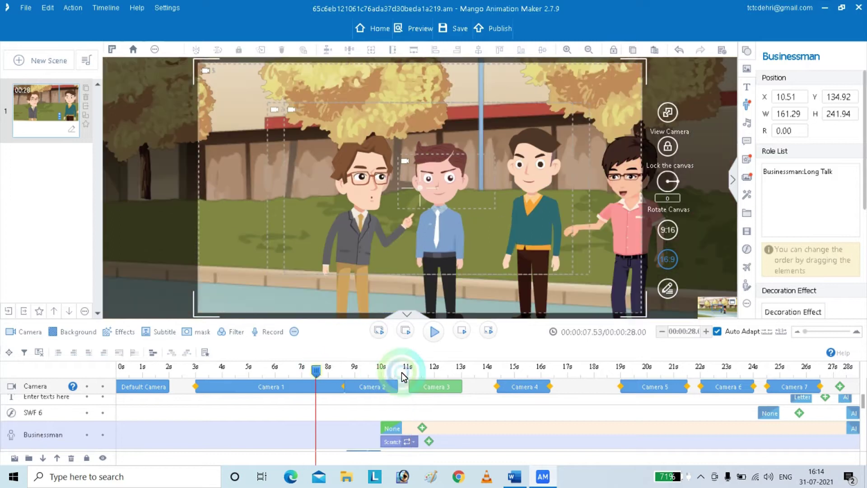
pyautogui.click(434, 332)
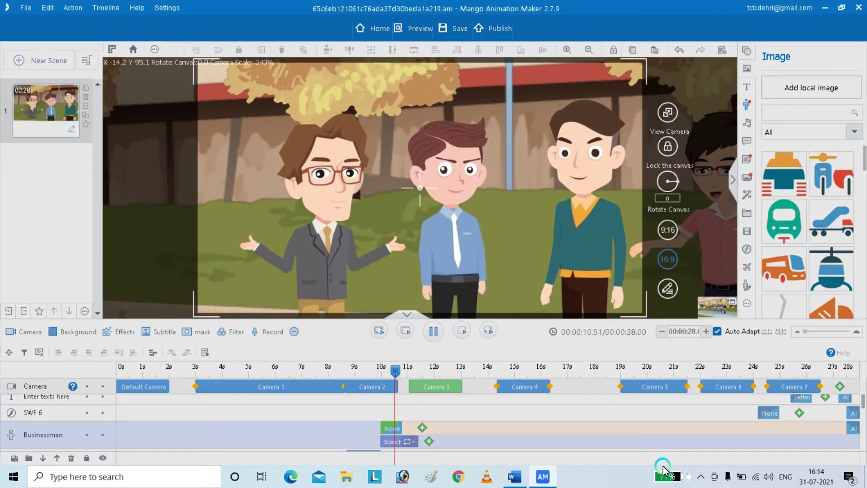
pyautogui.press('space')
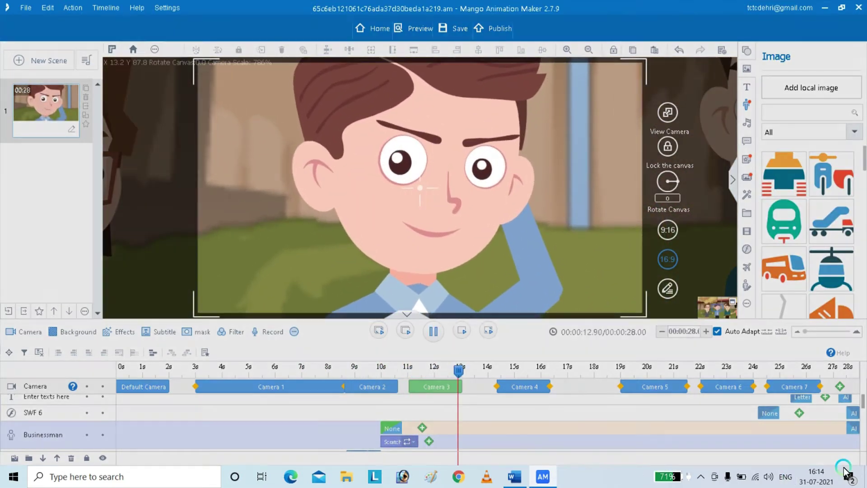
# Enlarge Camera 3's frame to about W 234, H 131 and move it to about X 91, Y 49
pyautogui.click(481, 388)
pyautogui.moveTo(469, 374); pyautogui.dragTo(464, 379)
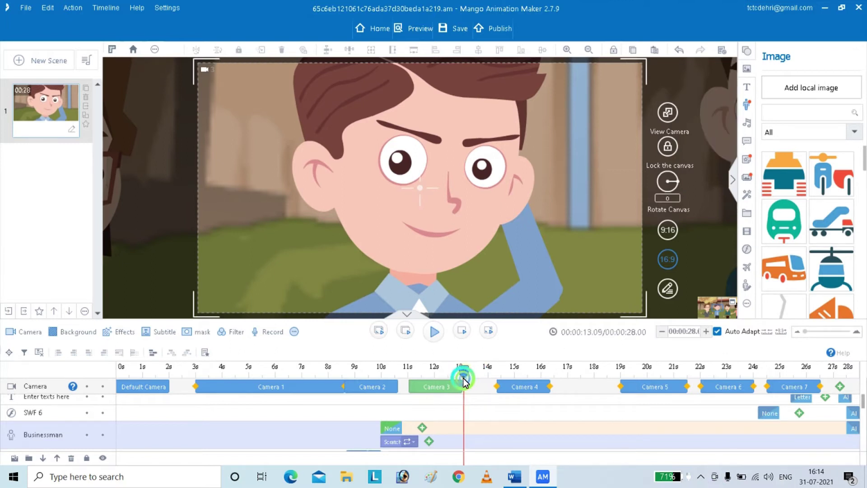
pyautogui.click(456, 387)
pyautogui.moveTo(306, 279); pyautogui.dragTo(403, 189)
pyautogui.moveTo(316, 255); pyautogui.dragTo(130, 368)
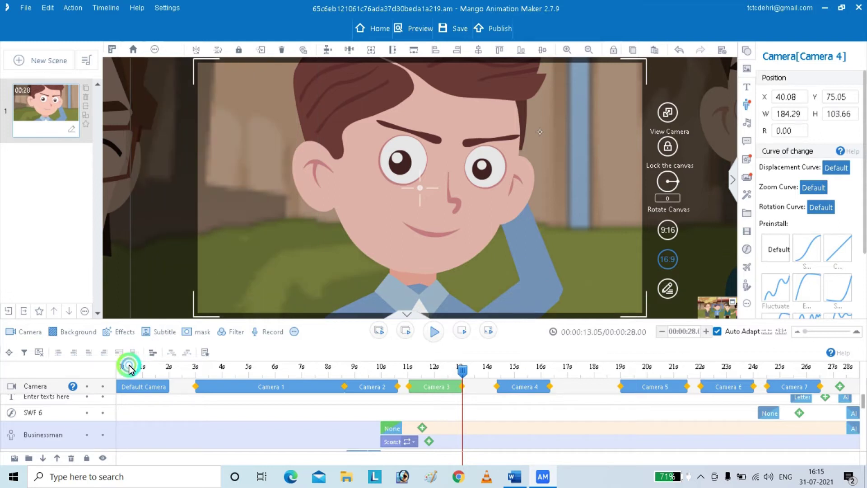
pyautogui.moveTo(292, 244); pyautogui.dragTo(400, 157)
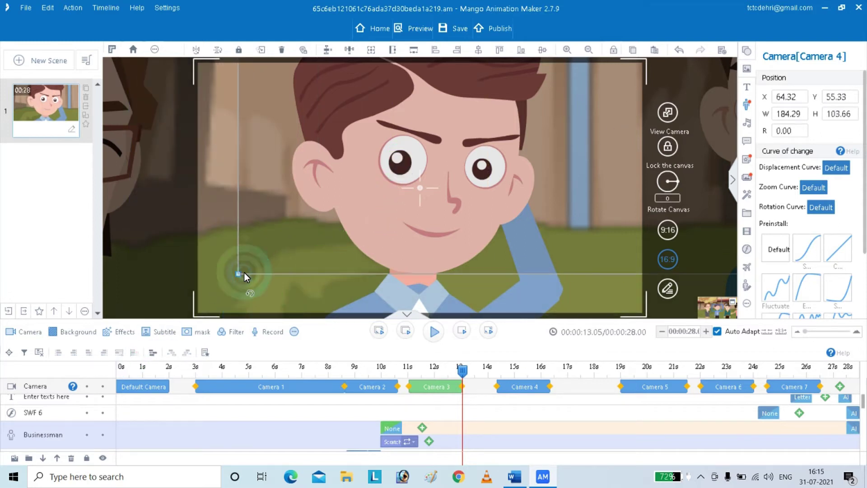
pyautogui.moveTo(237, 274); pyautogui.dragTo(127, 391)
pyautogui.moveTo(239, 254); pyautogui.dragTo(357, 225)
pyautogui.click(460, 370)
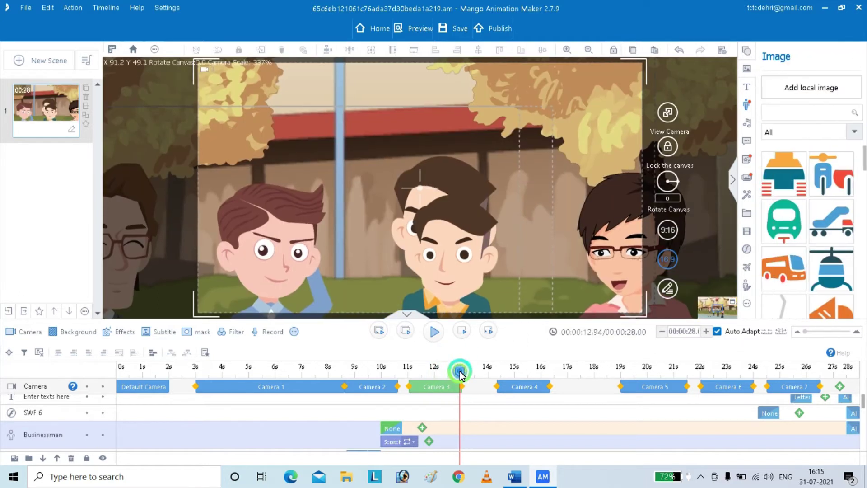
# Enlarge Camera 3's frame further to about W 345, H 194, at about X 143, Y 111, and replay the shot
pyautogui.click(445, 390)
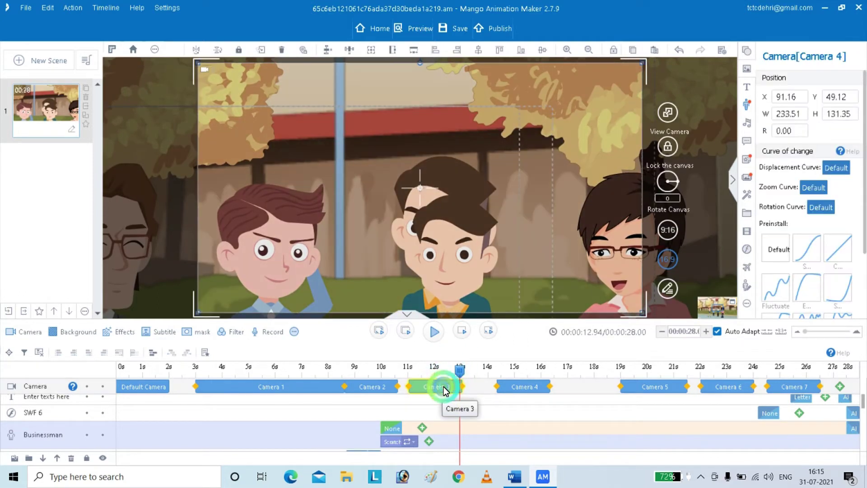
pyautogui.moveTo(291, 199); pyautogui.dragTo(352, 158)
pyautogui.moveTo(257, 259); pyautogui.dragTo(495, 433)
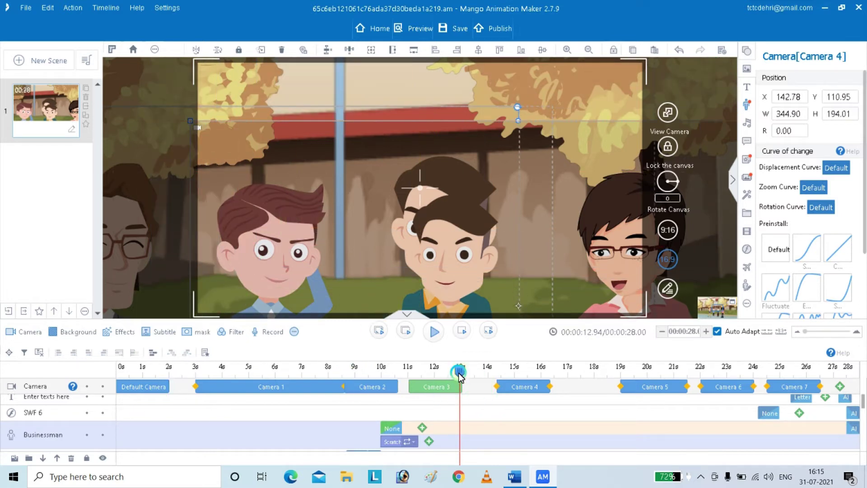
pyautogui.click(412, 373)
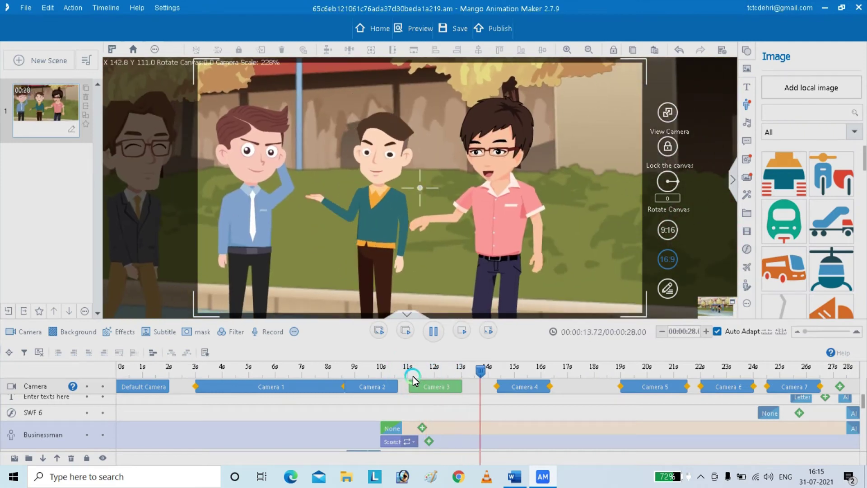
pyautogui.click(511, 382)
pyautogui.moveTo(508, 371); pyautogui.dragTo(321, 378)
pyautogui.press('space')
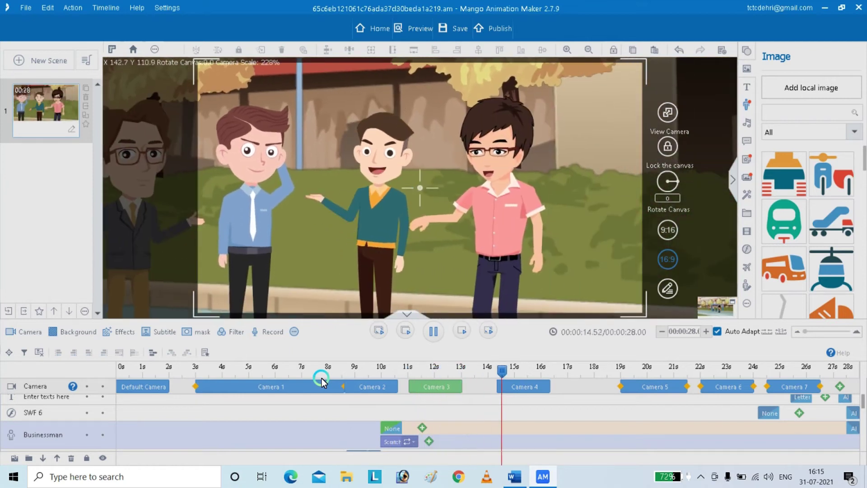
pyautogui.press('space')
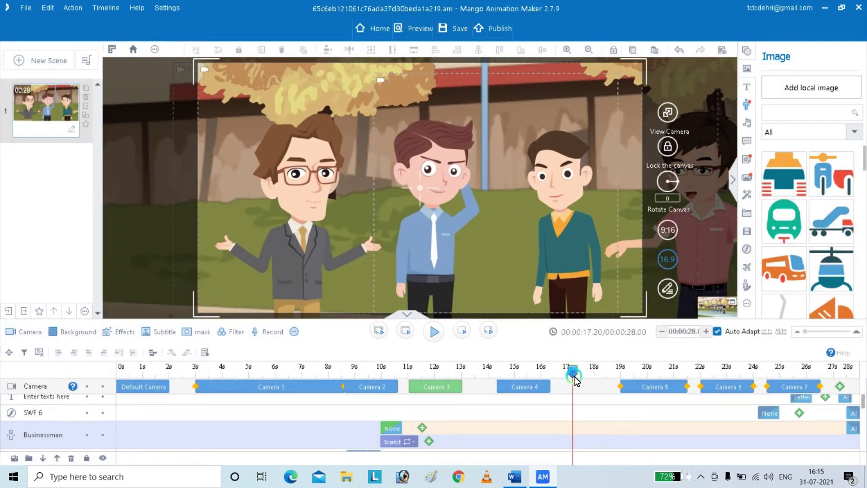
# Move Camera 4 to start directly after Camera 3 at about 13 s and change it to Camera Lens 3
pyautogui.moveTo(509, 386); pyautogui.dragTo(472, 390)
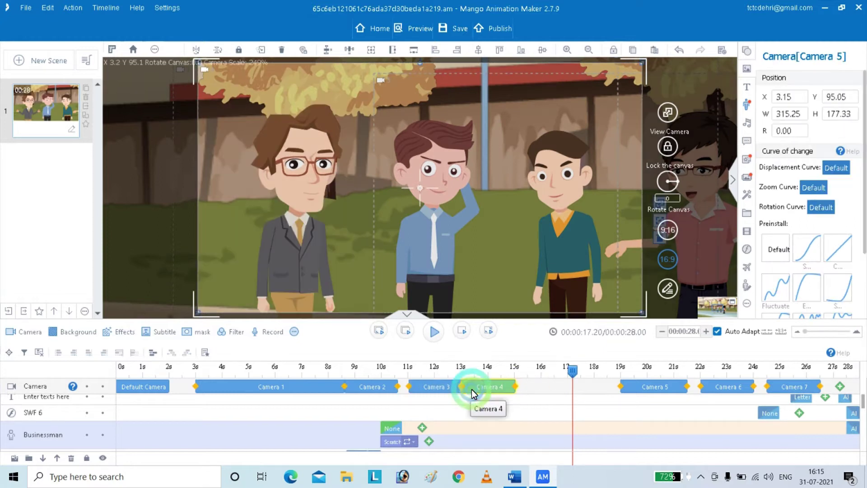
pyautogui.rightClick(471, 389)
pyautogui.moveTo(547, 144)
pyautogui.click(657, 183)
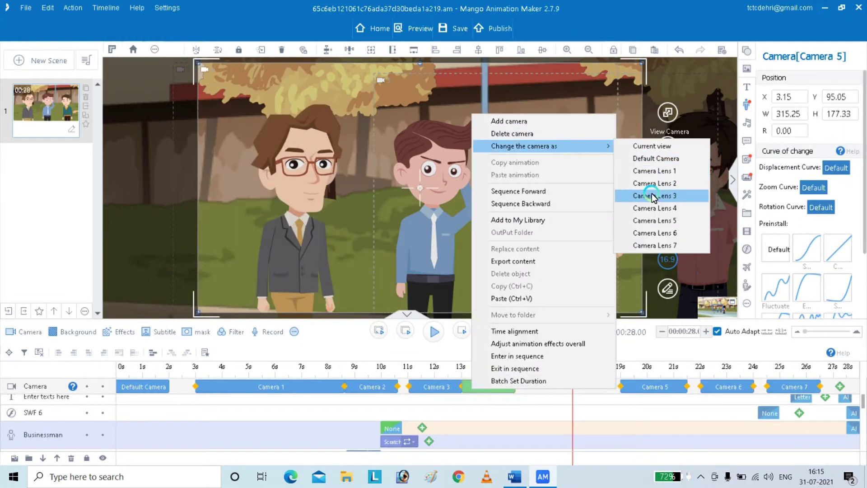
pyautogui.moveTo(579, 370); pyautogui.dragTo(426, 372)
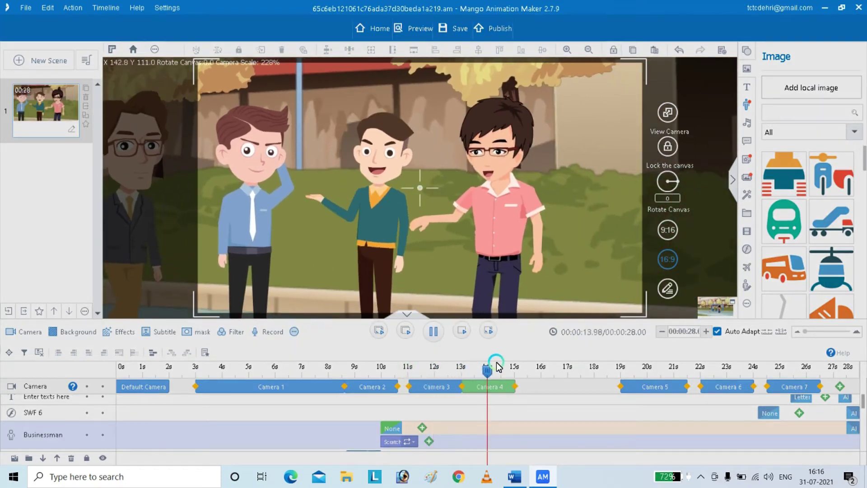
# Apply a horizontal location offset to Relaxed Man 1's Long Talk action
pyautogui.click(387, 229)
pyautogui.click(524, 415)
pyautogui.click(544, 373)
pyautogui.click(373, 267)
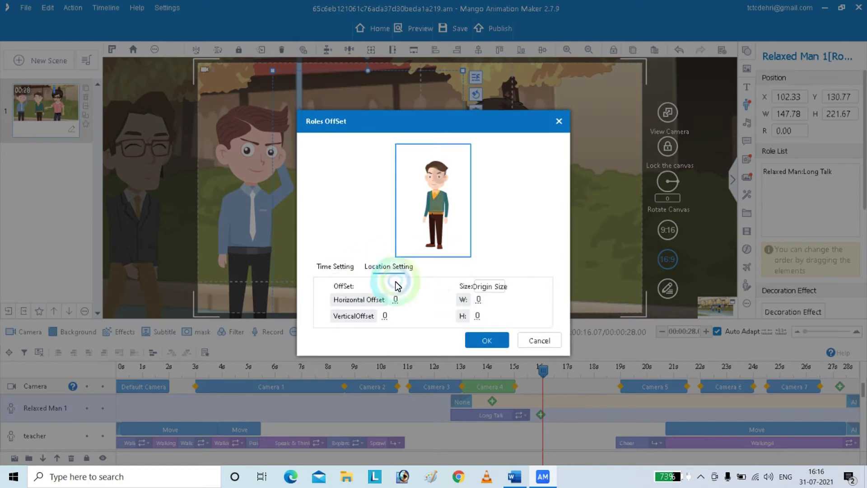
pyautogui.click(397, 301)
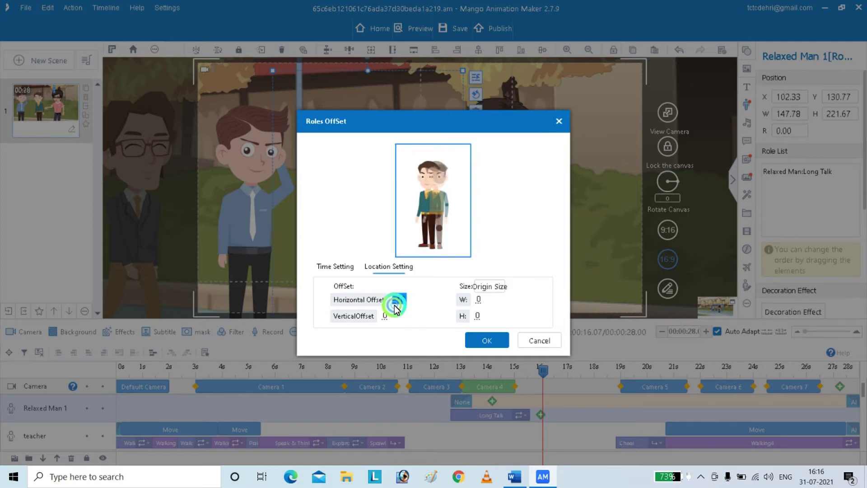
pyautogui.click(475, 341)
# Compare Relaxed Man with Relaxed Man 1 around 12 to 13.4 s and enlarge Relaxed Man 1 to about W 167, H 251
pyautogui.click(404, 368)
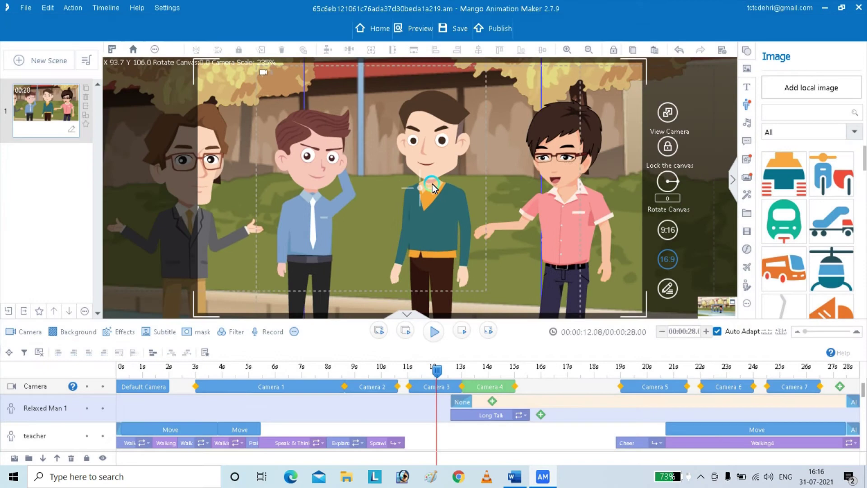
pyautogui.click(433, 189)
pyautogui.moveTo(436, 372); pyautogui.dragTo(462, 370)
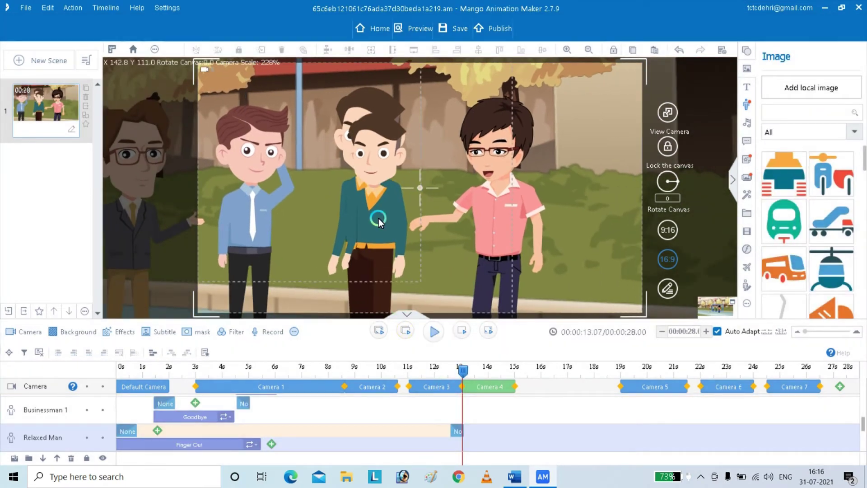
pyautogui.click(379, 217)
pyautogui.click(383, 202)
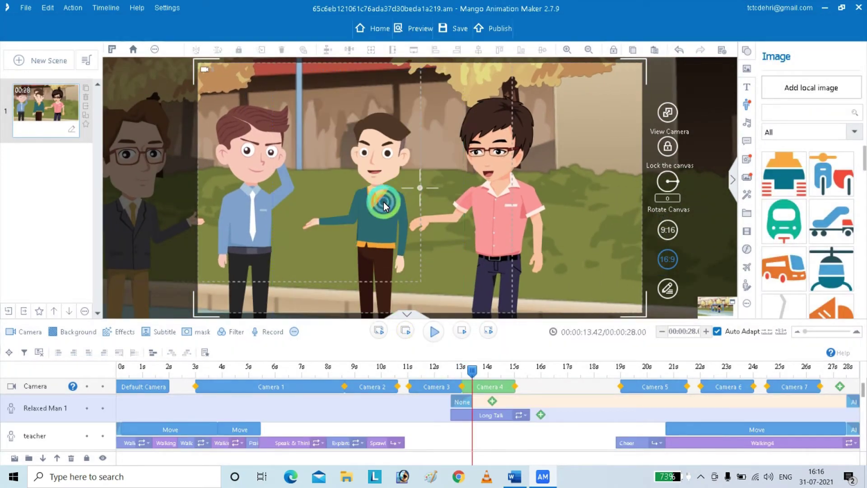
pyautogui.click(467, 69)
pyautogui.moveTo(470, 63); pyautogui.dragTo(477, 54)
# Move Relaxed Man 1 to about X 96, Y 126 at about 14.3 s and check it by replaying from about 10.7 s
pyautogui.click(391, 372)
pyautogui.press('space')
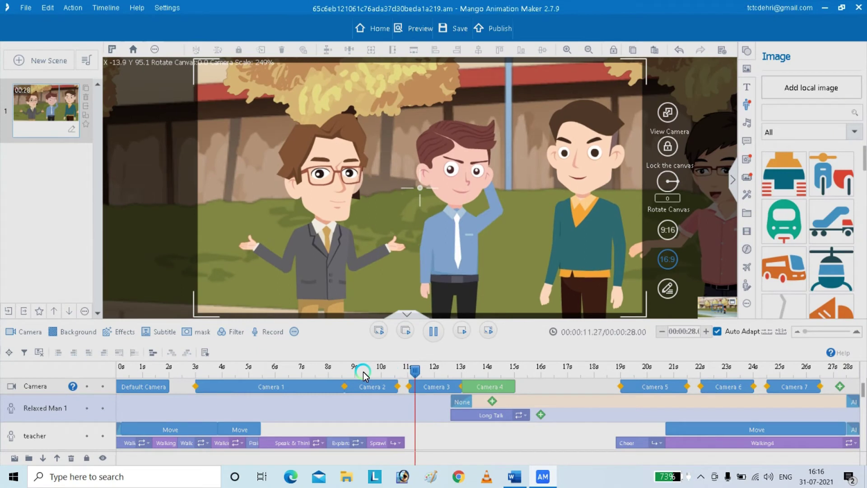
pyautogui.press('space')
pyautogui.click(365, 198)
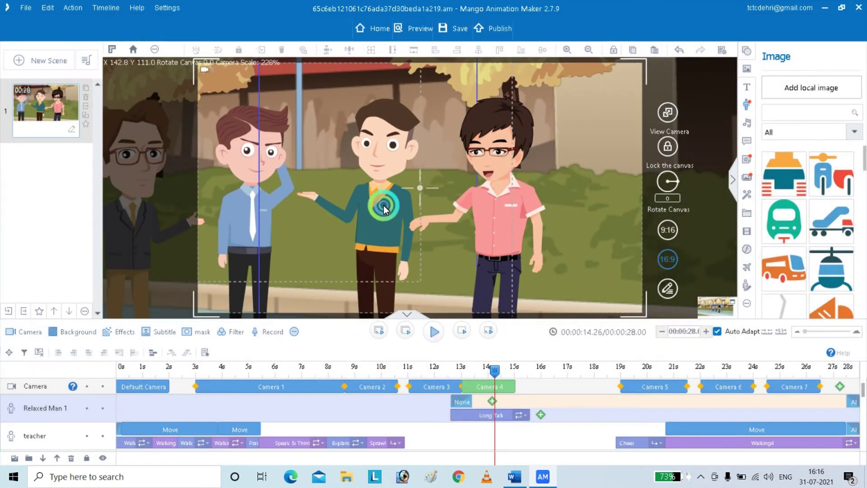
pyautogui.moveTo(373, 153); pyautogui.dragTo(358, 189)
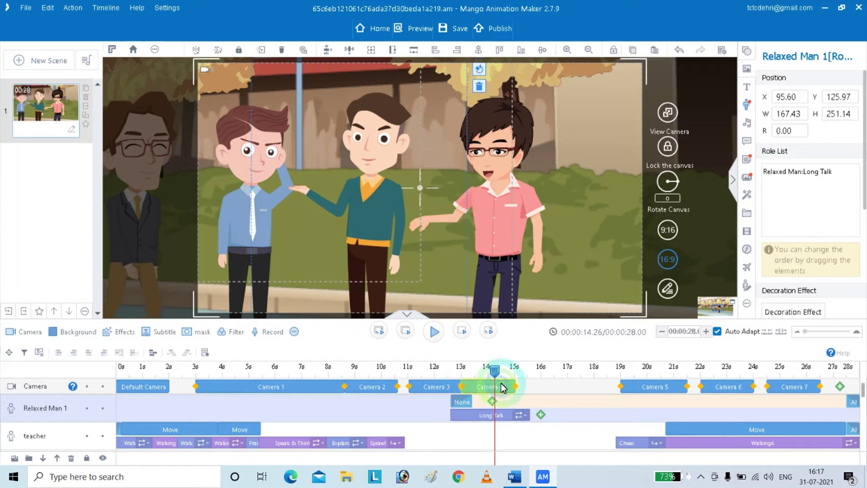
pyautogui.click(398, 377)
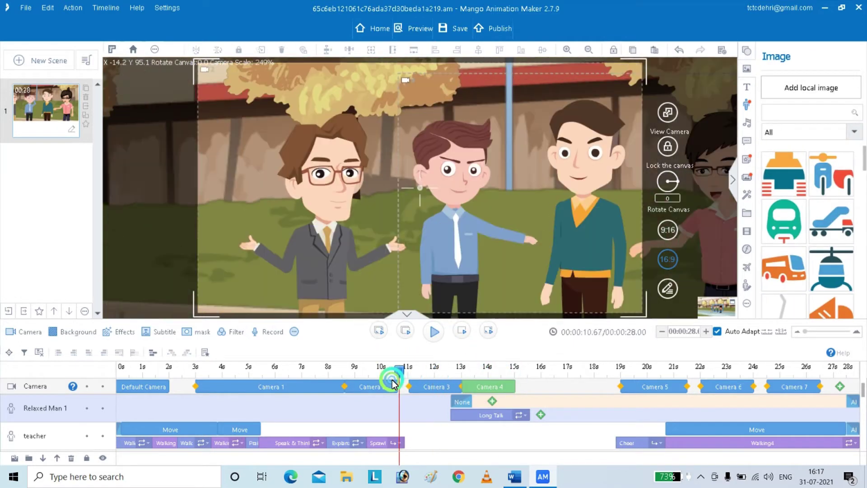
pyautogui.press('space')
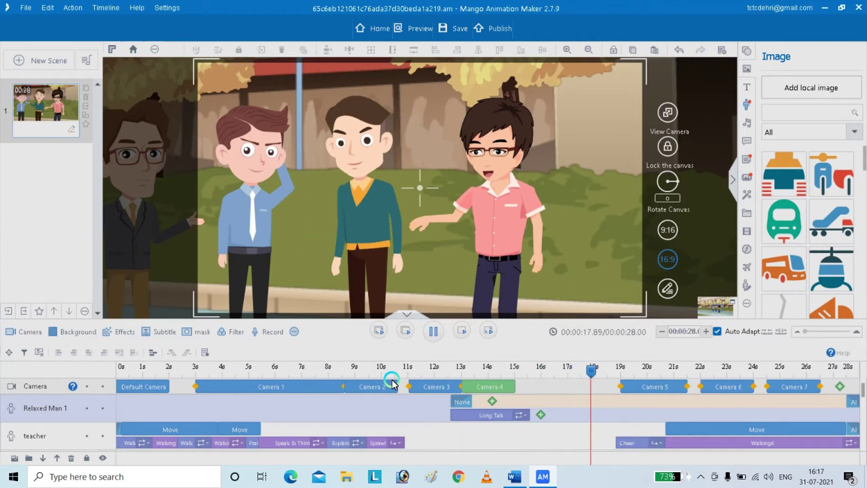
# Move Camera 5 earlier on the timeline to start at about 17.3 s, replaying the scene in between
pyautogui.click(638, 388)
pyautogui.moveTo(634, 388); pyautogui.dragTo(479, 373)
pyautogui.press('space')
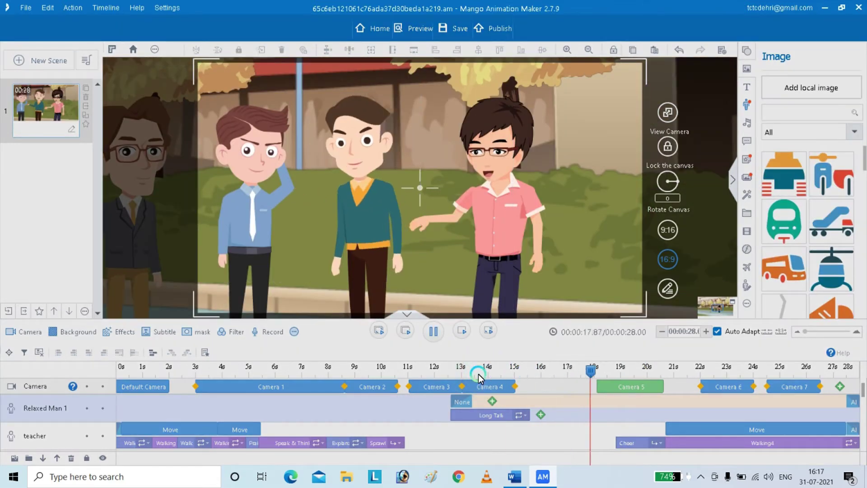
pyautogui.press('space')
pyautogui.moveTo(619, 385); pyautogui.dragTo(596, 384)
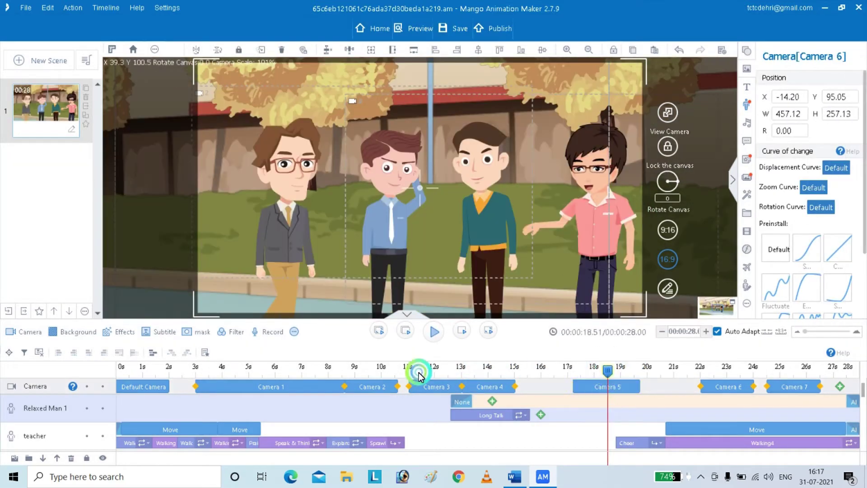
# Replay the shots leading up to Camera 5 and inspect the scene at about 24.8 s and 18.5 s
pyautogui.click(419, 375)
pyautogui.click(536, 369)
pyautogui.moveTo(542, 373); pyautogui.dragTo(185, 481)
pyautogui.press('space')
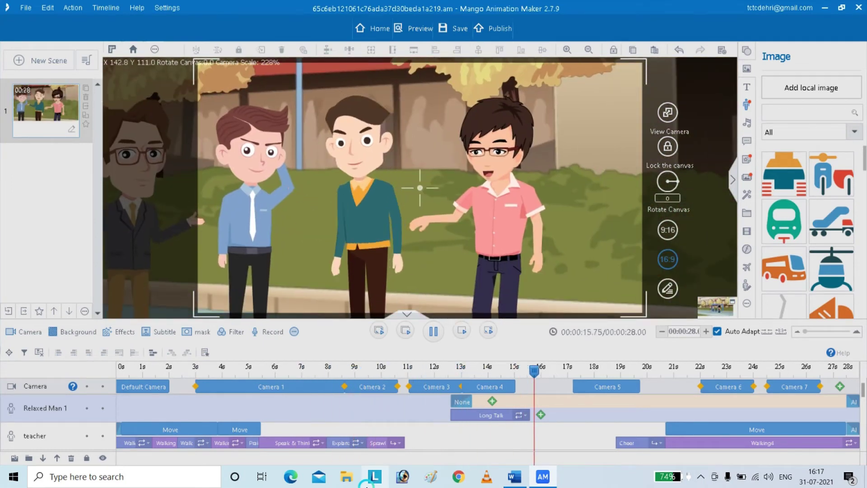
pyautogui.click(773, 373)
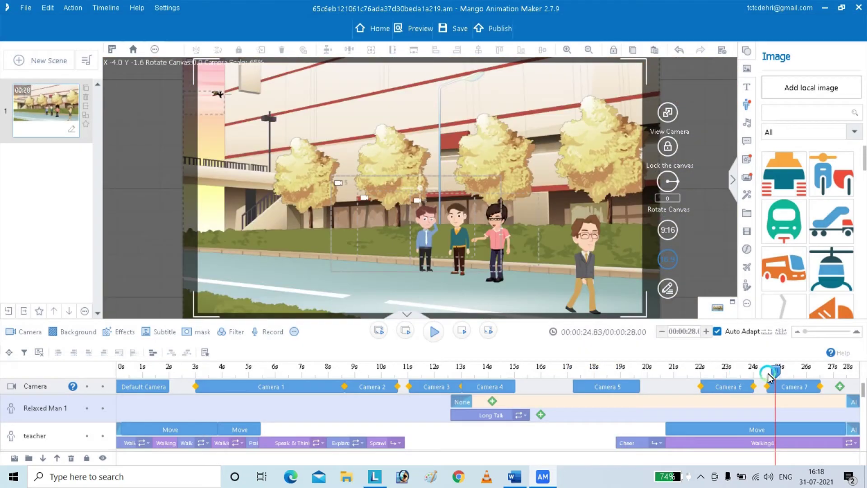
pyautogui.click(607, 366)
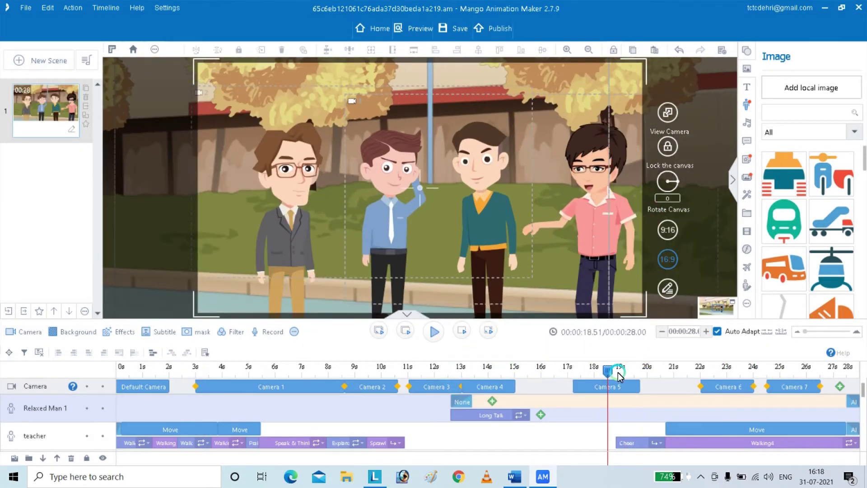
# Replay the scene from about 13 s and again from about 16.5 s to check the transition into Camera 5
pyautogui.moveTo(607, 374); pyautogui.dragTo(463, 387)
pyautogui.press('space')
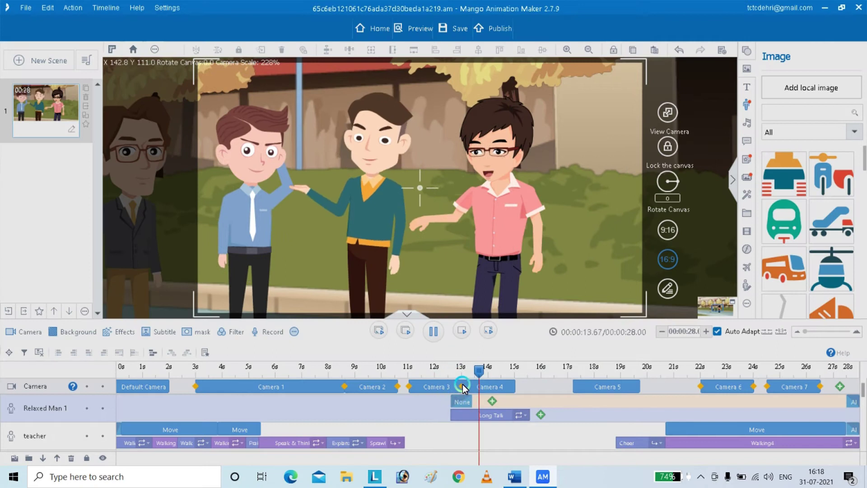
pyautogui.click(463, 385)
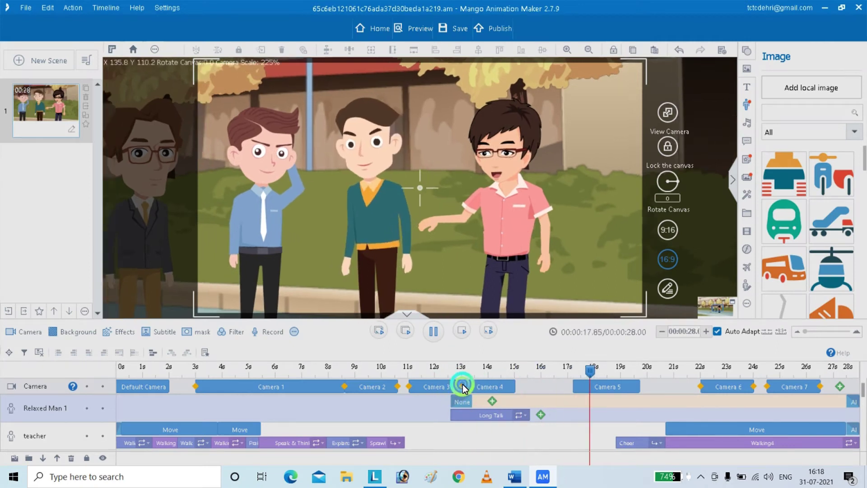
pyautogui.click(463, 386)
pyautogui.click(596, 374)
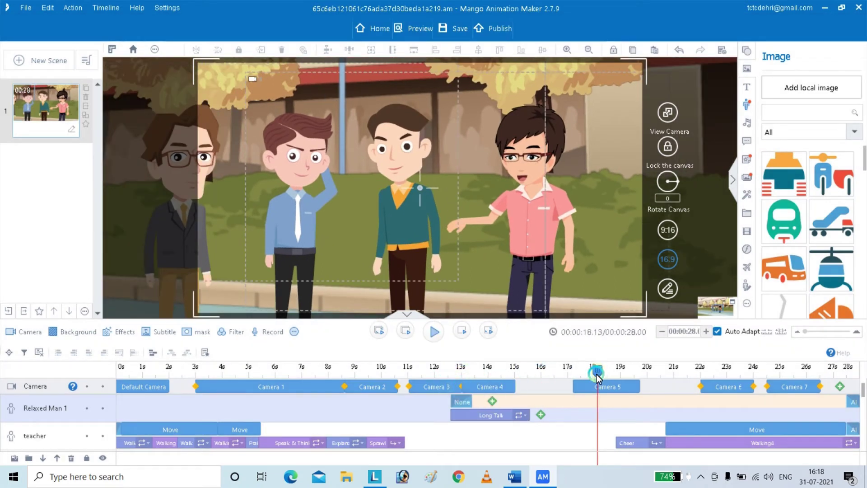
pyautogui.click(553, 376)
pyautogui.press('space')
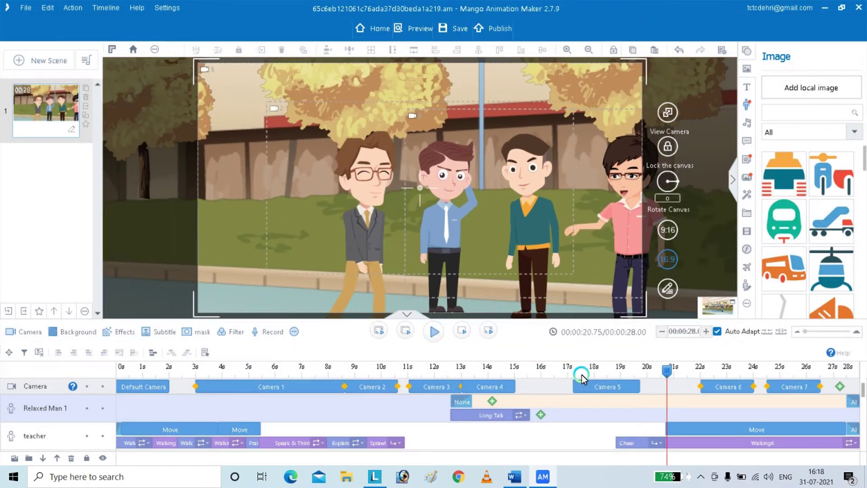
# Move Camera 5 earlier on the timeline to start at about 16.2 s and replay the transition from Camera 4
pyautogui.click(608, 381)
pyautogui.moveTo(608, 386); pyautogui.dragTo(524, 371)
pyautogui.press('space')
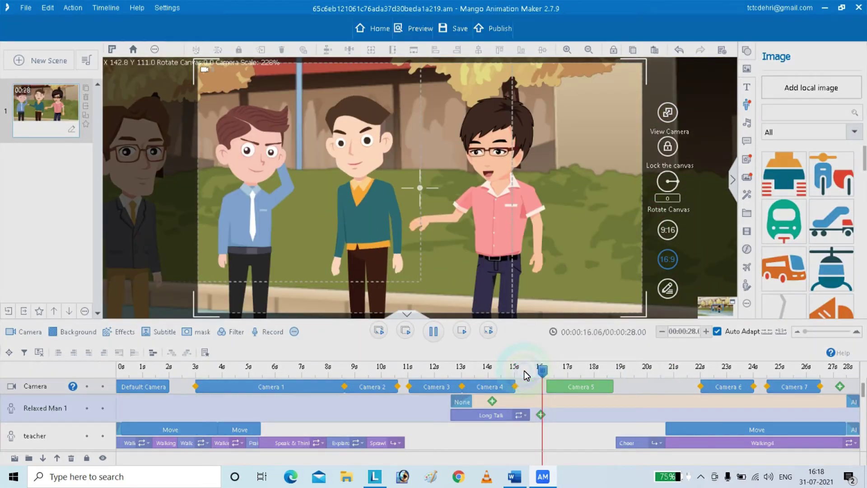
pyautogui.click(583, 385)
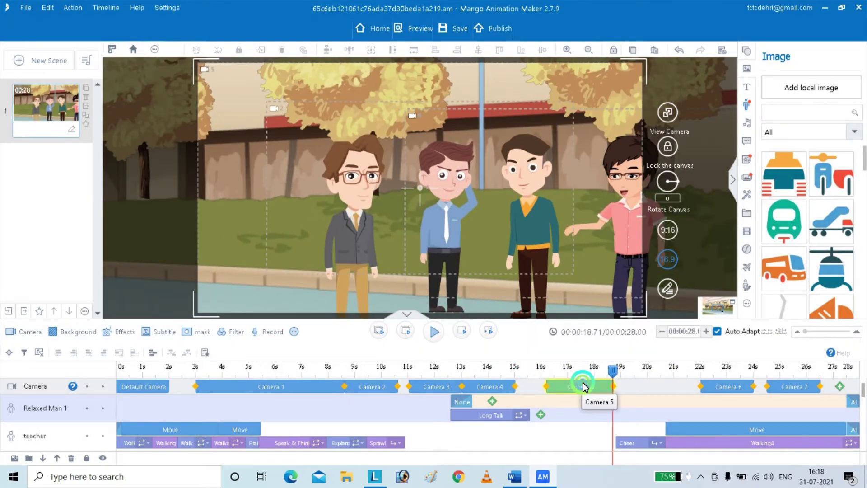
# Reframe Camera 5's view to about X -163, Y 111, W 284, H 160 around the teacher and replay the shot
pyautogui.moveTo(379, 259); pyautogui.dragTo(281, 217)
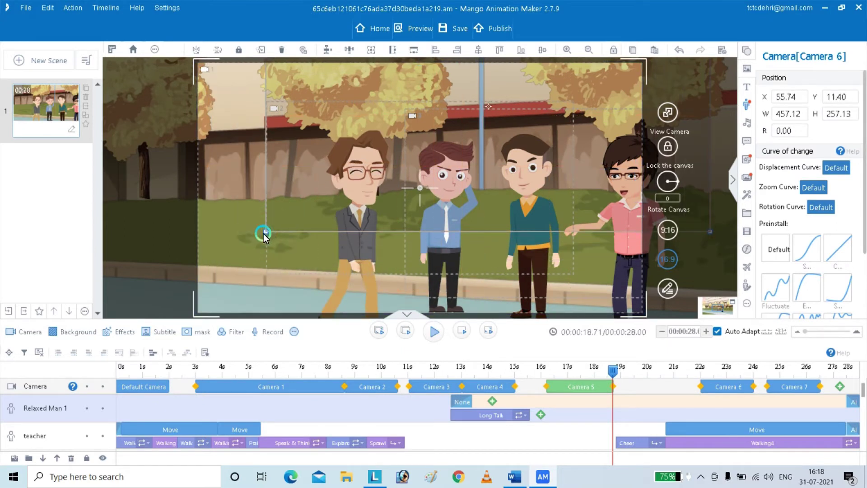
pyautogui.moveTo(266, 233); pyautogui.dragTo(321, 188)
pyautogui.moveTo(483, 166); pyautogui.dragTo(273, 256)
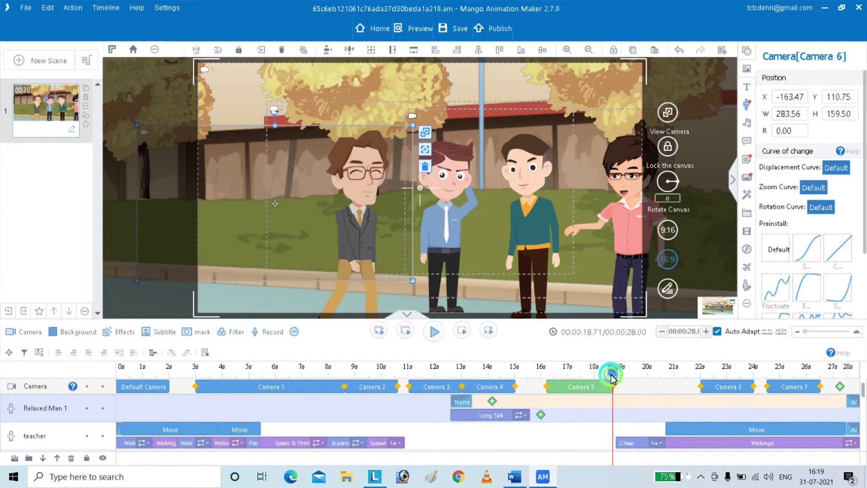
pyautogui.moveTo(611, 370); pyautogui.dragTo(597, 371)
pyautogui.click(560, 377)
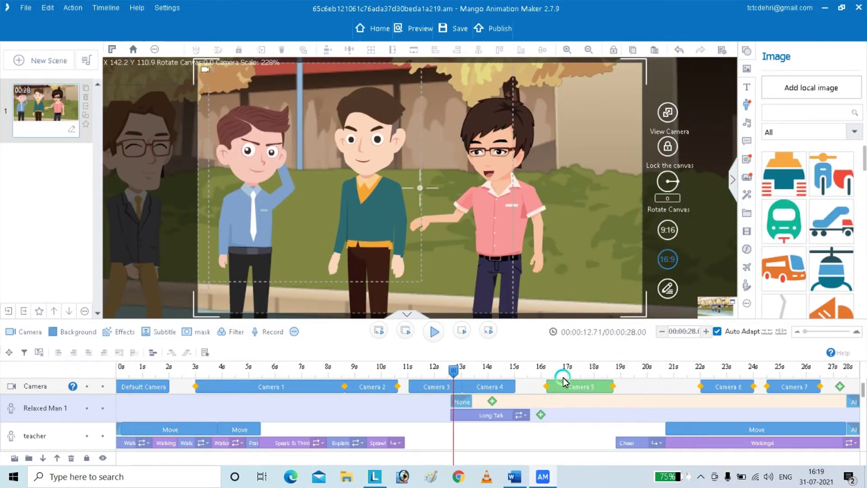
pyautogui.press('space')
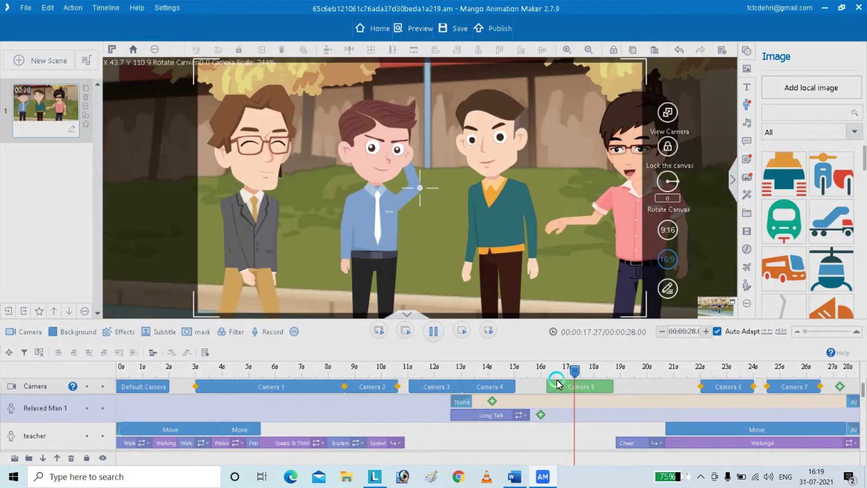
pyautogui.click(557, 385)
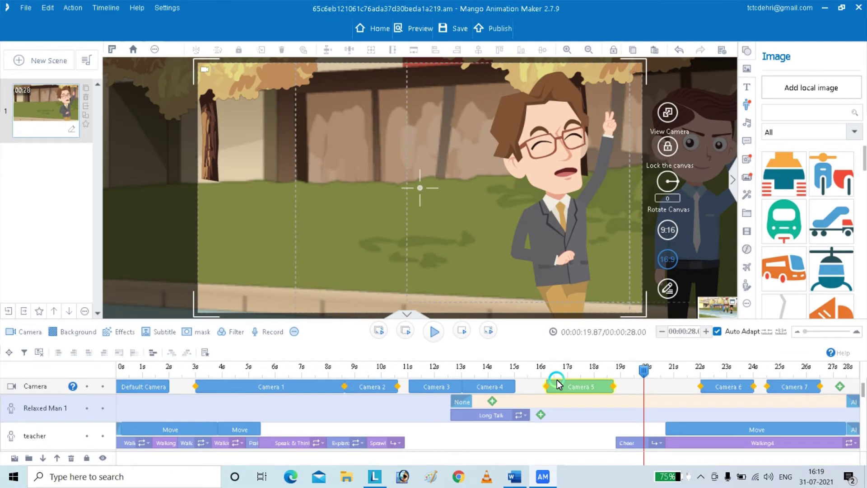
# Move the teacher's Cheer action earlier to start at about 17.2 s and replay the shot
pyautogui.moveTo(633, 443); pyautogui.dragTo(589, 449)
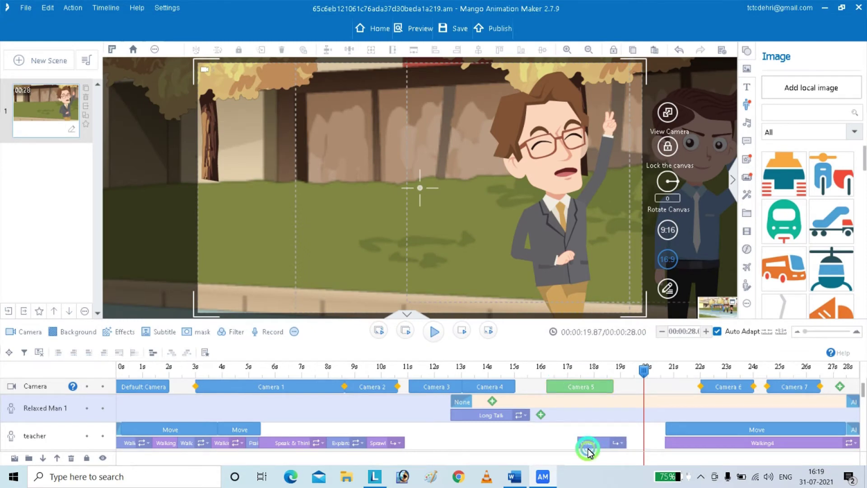
pyautogui.click(544, 384)
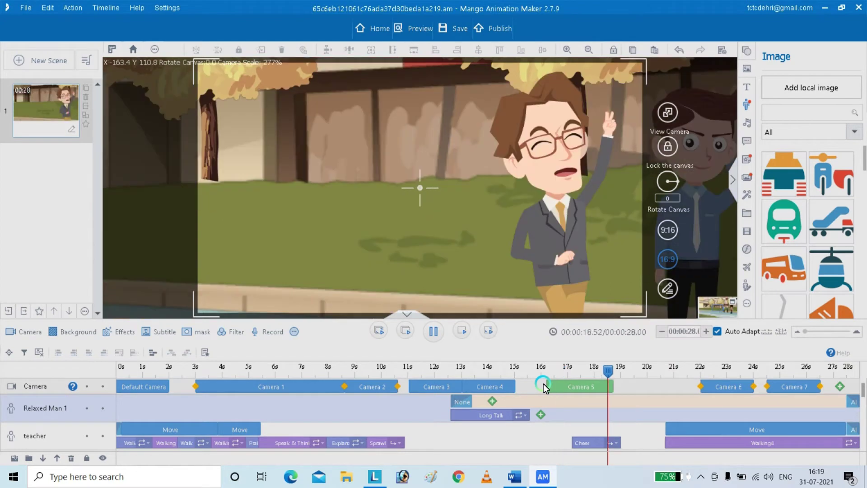
pyautogui.click(589, 431)
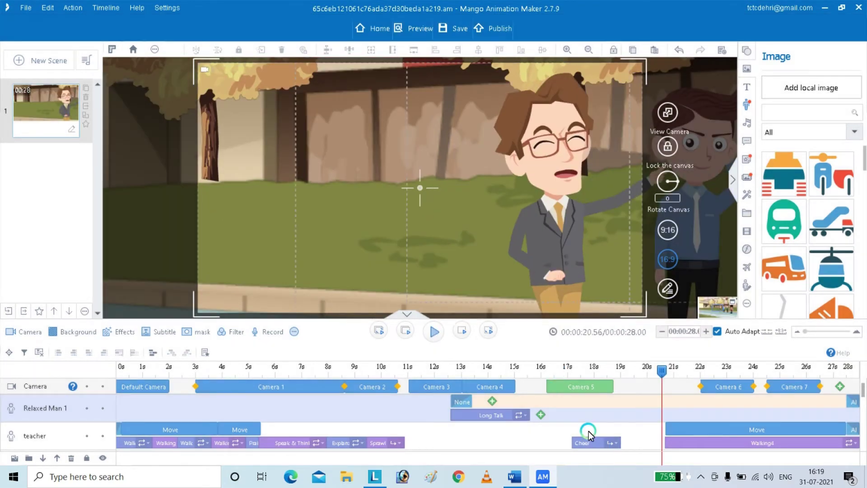
# Trim the start of the teacher's Walking4 action to about 23.9 s and extend Cheer to about 20.2 s, replaying the shot
pyautogui.moveTo(667, 443); pyautogui.dragTo(751, 447)
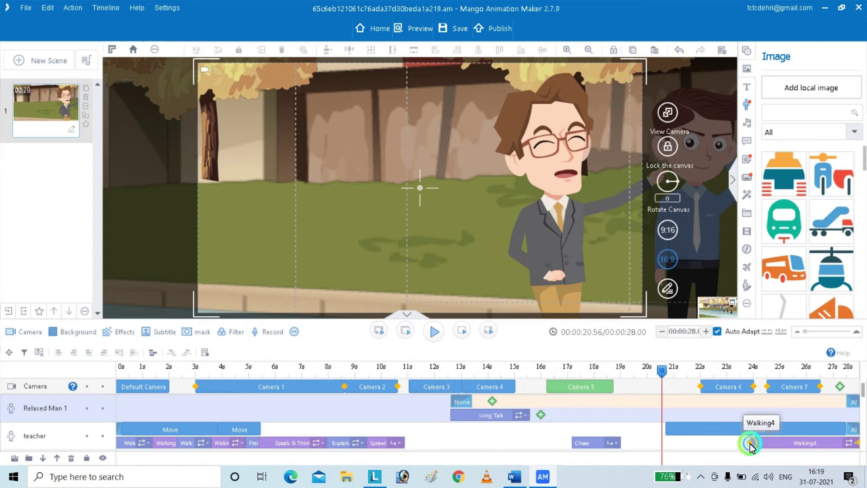
pyautogui.moveTo(622, 443); pyautogui.dragTo(653, 442)
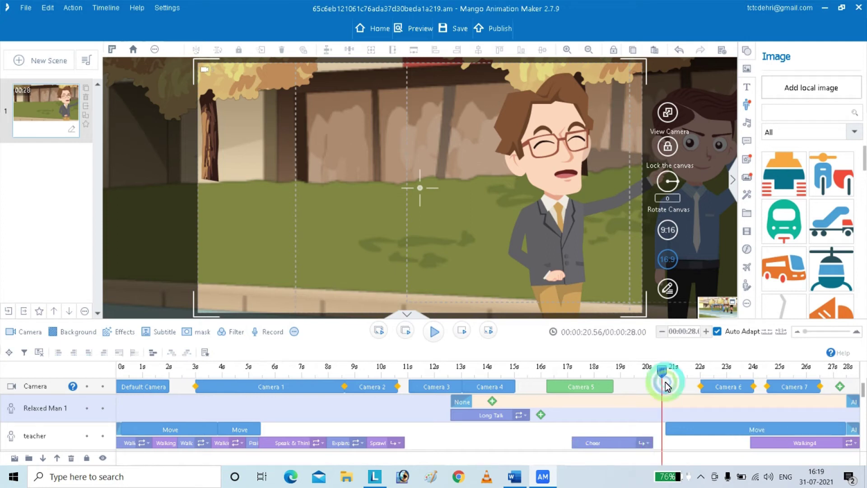
pyautogui.moveTo(662, 378); pyautogui.dragTo(608, 388)
pyautogui.click(608, 392)
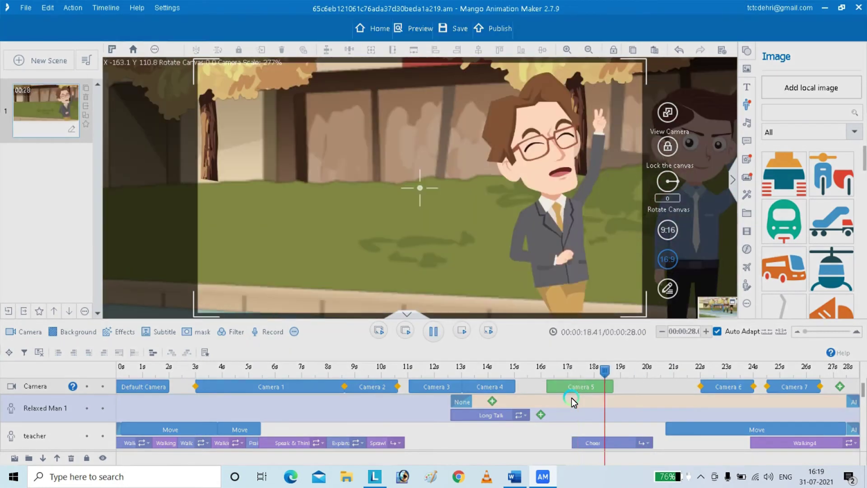
pyautogui.press('space')
pyautogui.moveTo(657, 373); pyautogui.dragTo(576, 406)
pyautogui.press('space')
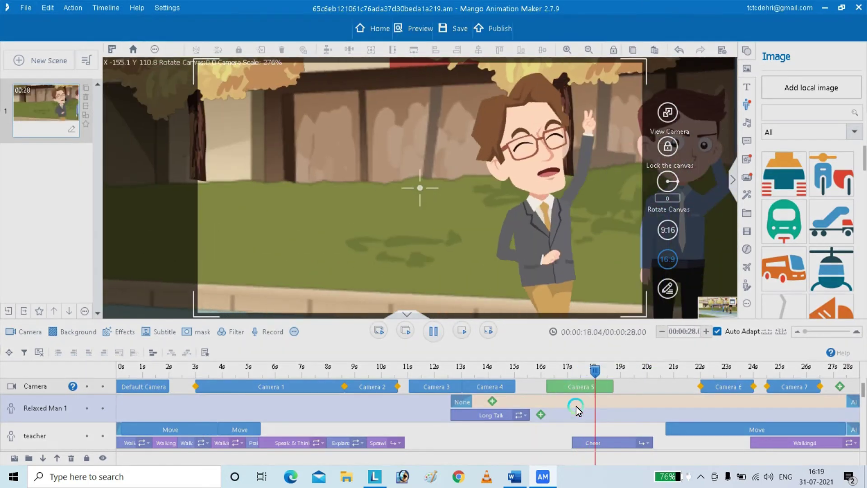
pyautogui.press('space')
# Shorten Cheer to end at about 19 s and place Walking4 directly after it, ending at about 20.8 s
pyautogui.moveTo(651, 442); pyautogui.dragTo(622, 447)
pyautogui.click(629, 381)
pyautogui.moveTo(629, 381); pyautogui.dragTo(626, 383)
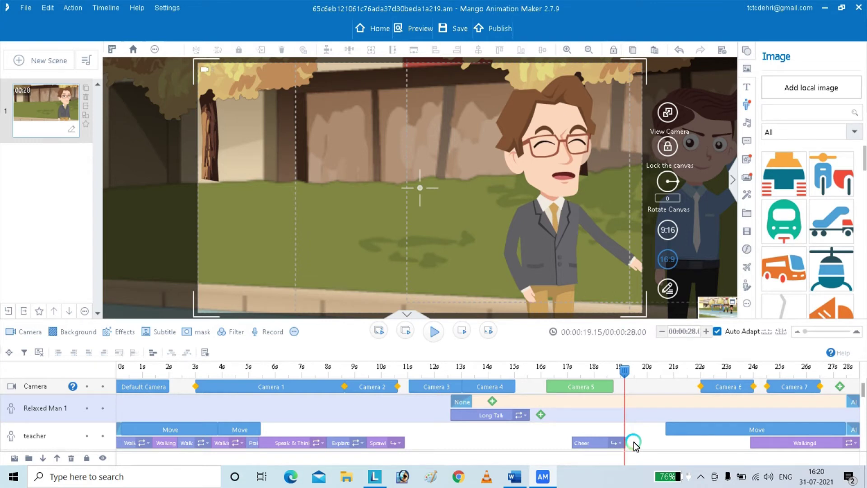
pyautogui.moveTo(776, 445); pyautogui.dragTo(651, 460)
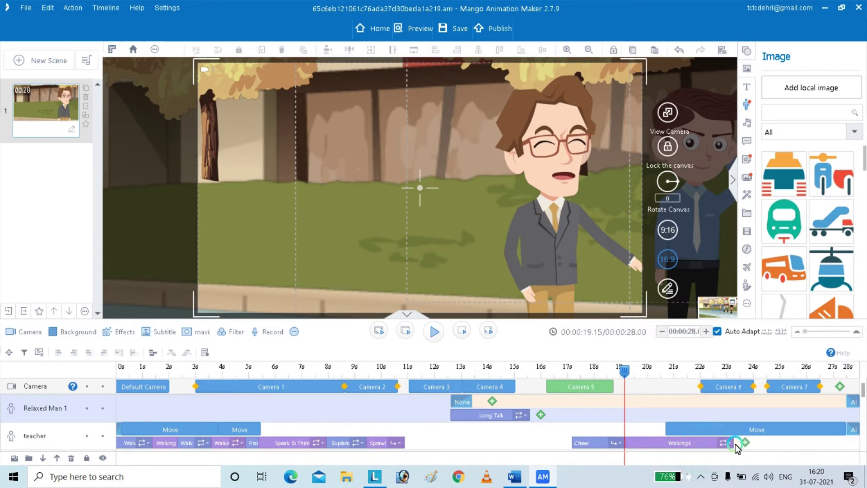
pyautogui.moveTo(735, 443); pyautogui.dragTo(668, 448)
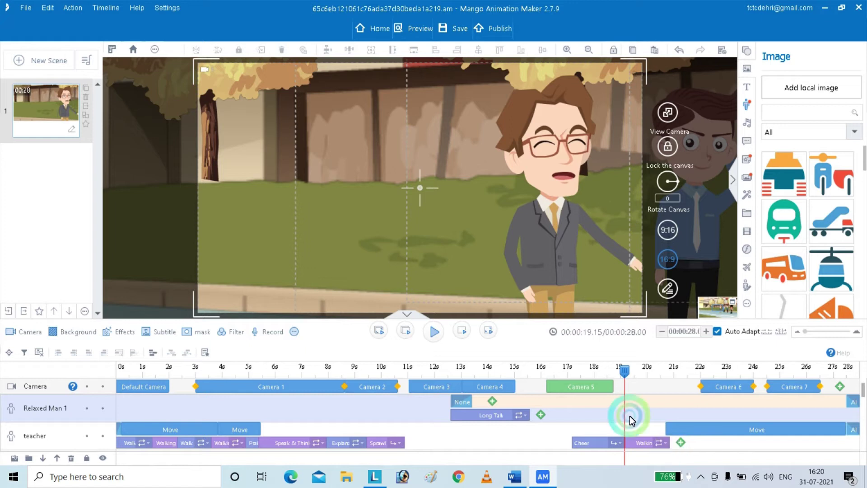
# Shorten Camera 5 to end at about 17.3 s and shift Cheer to start at about 16.5 s, with Walking4 directly following
pyautogui.moveTo(613, 389); pyautogui.dragTo(576, 390)
pyautogui.moveTo(577, 438)
pyautogui.mouseDown()
pyautogui.moveTo(563, 445)
pyautogui.moveTo(664, 444)
pyautogui.mouseUp()
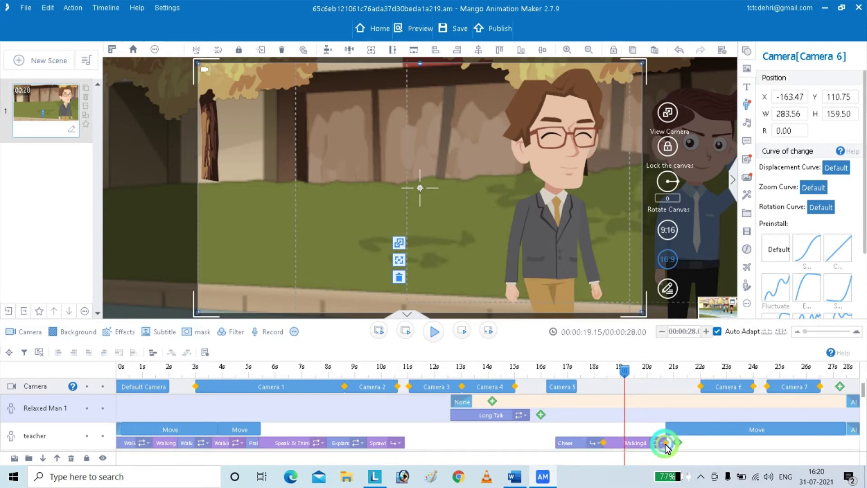
# Replace the teacher's Walking4 action with the Male Teacher's Proud talk action and replay from about 15.9 s
pyautogui.doubleClick(637, 445)
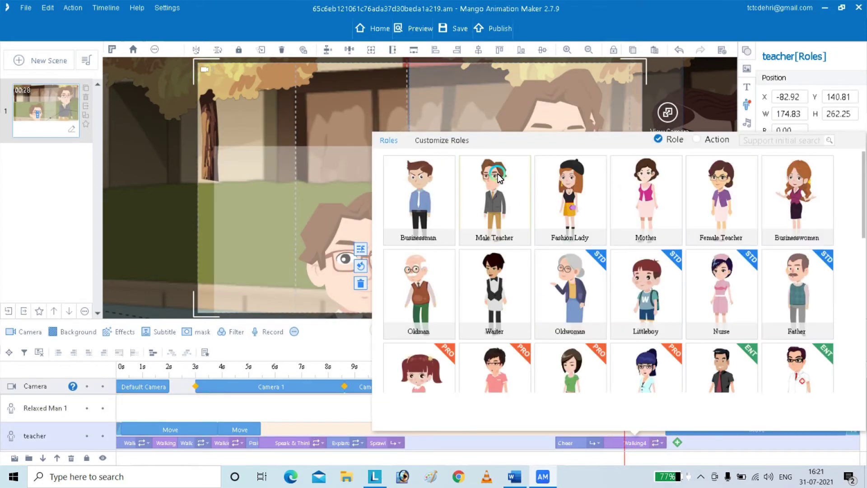
pyautogui.click(498, 173)
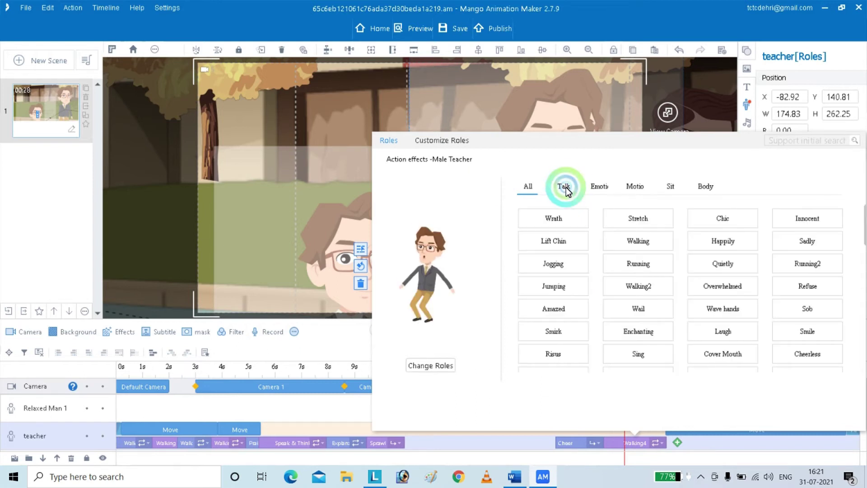
pyautogui.click(565, 187)
pyautogui.click(614, 239)
pyautogui.click(717, 245)
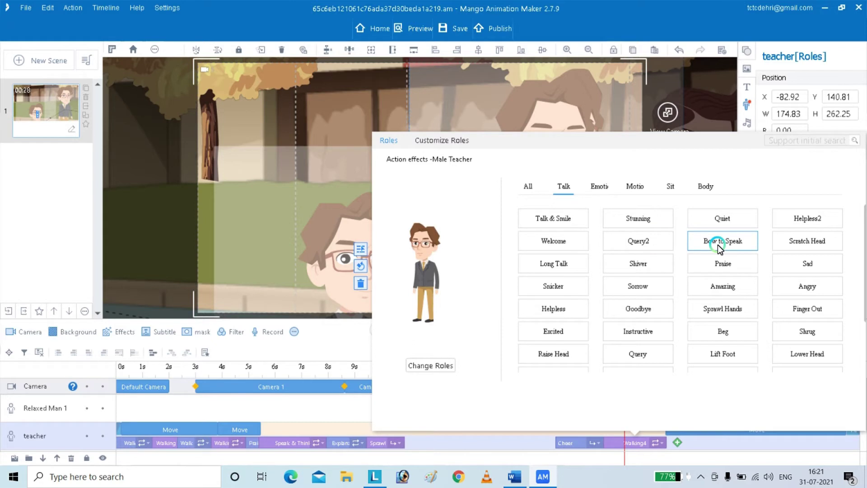
pyautogui.click(836, 335)
pyautogui.moveTo(864, 311); pyautogui.dragTo(864, 368)
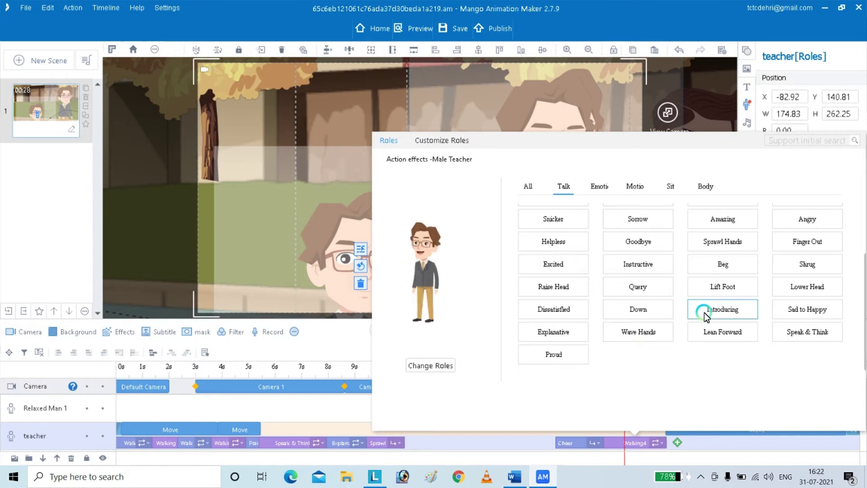
pyautogui.click(558, 356)
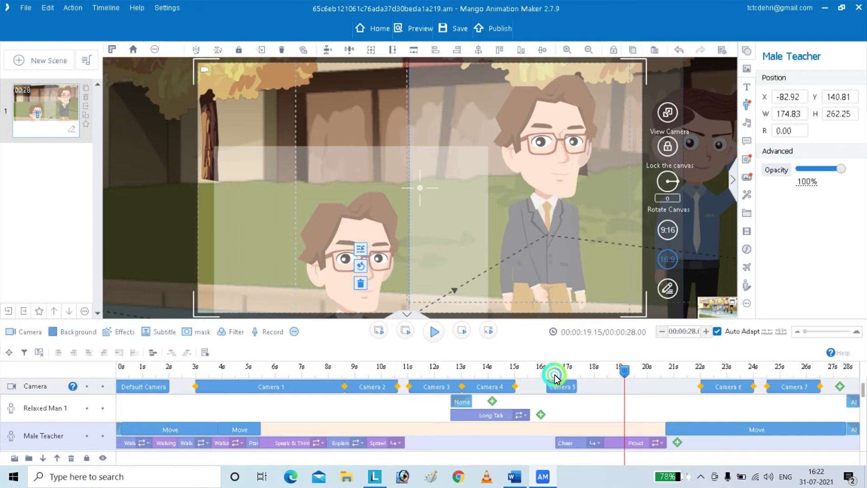
pyautogui.click(538, 374)
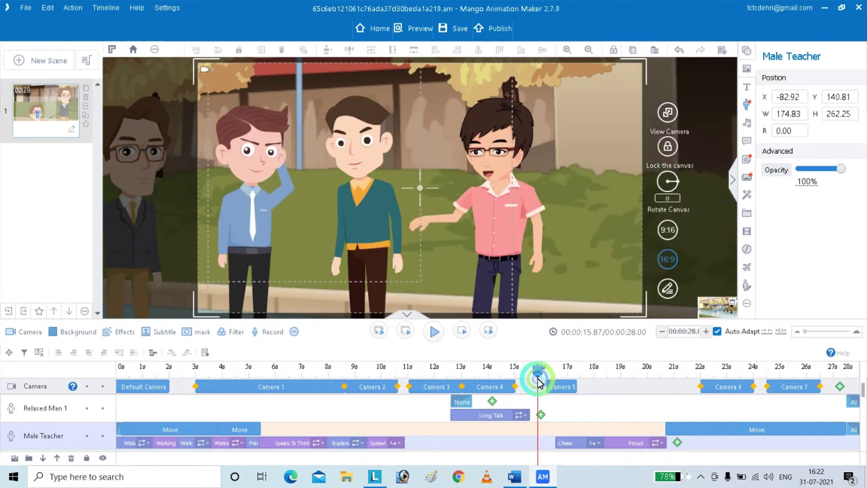
pyautogui.press('space')
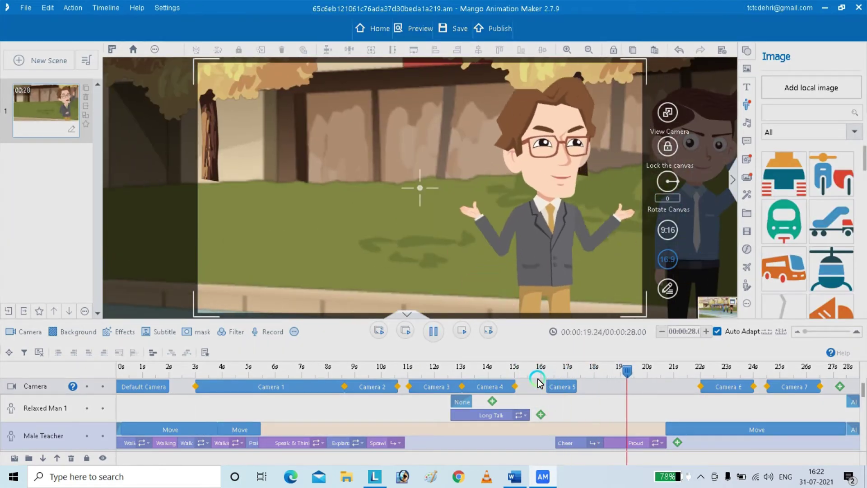
pyautogui.press('space')
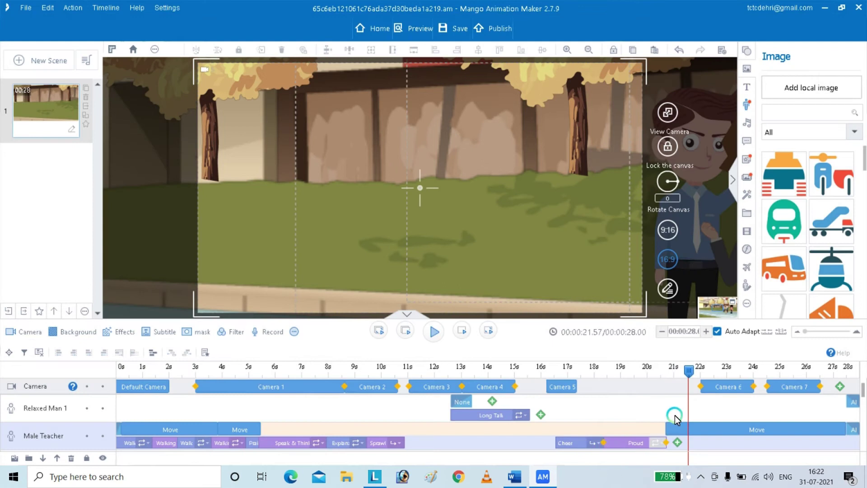
# Add a Walking4 motion action to the Male Teacher directly after Proud, from about 20.7 s to 27.5 s
pyautogui.moveTo(687, 374); pyautogui.dragTo(666, 391)
pyautogui.click(686, 445)
pyautogui.click(678, 443)
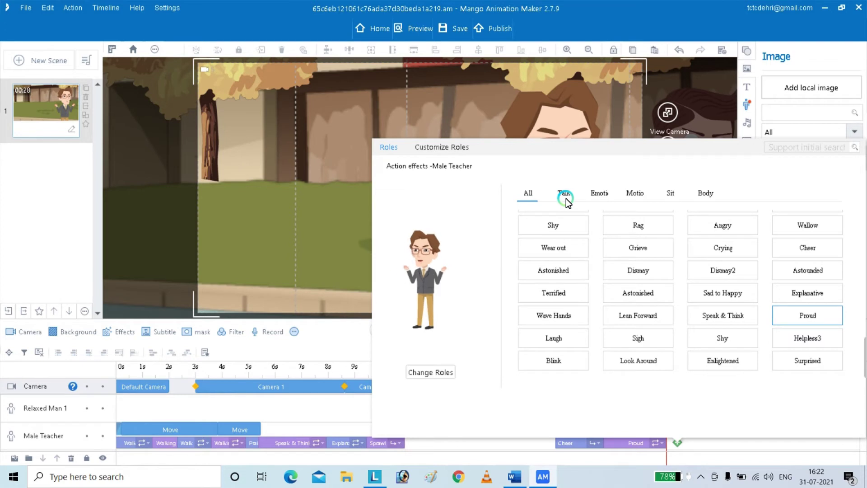
pyautogui.click(636, 194)
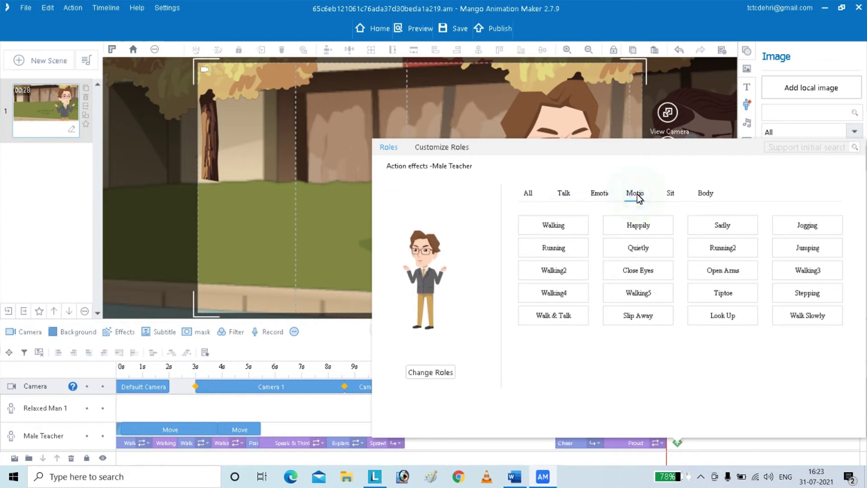
pyautogui.click(573, 296)
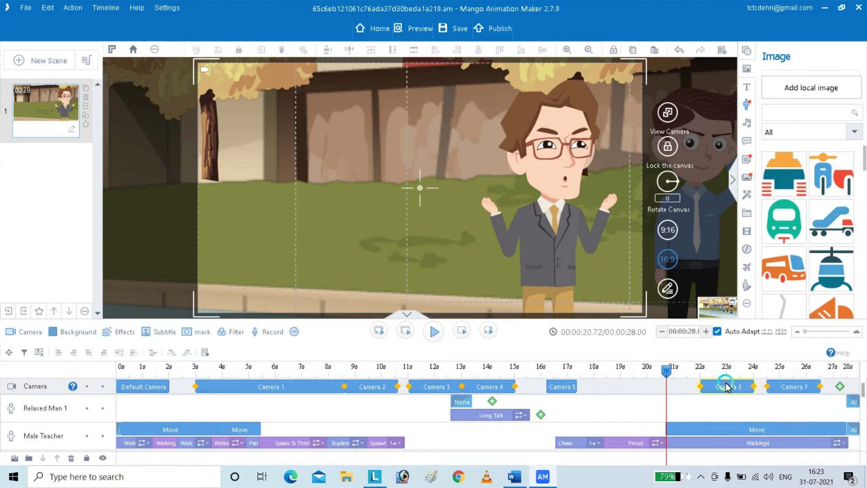
# Move Camera 6 earlier on the timeline to start at about 20.7 s and replay through to Camera 7
pyautogui.moveTo(726, 386); pyautogui.dragTo(682, 391)
pyautogui.press('space')
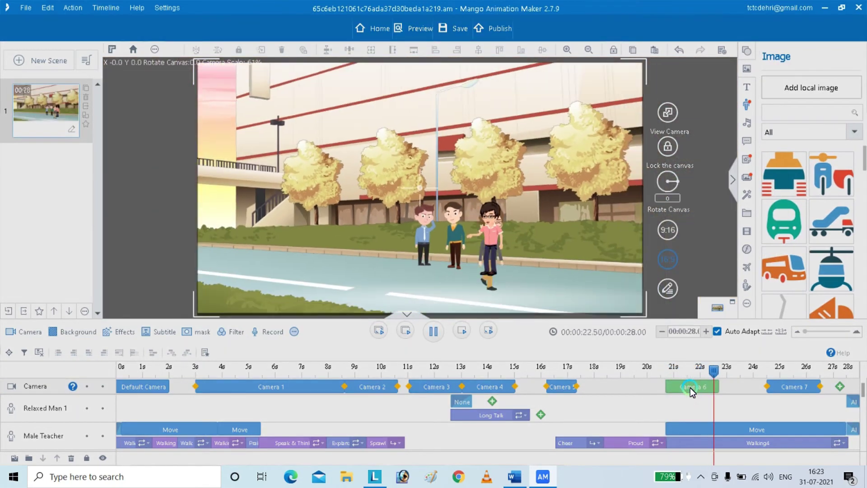
pyautogui.press('space')
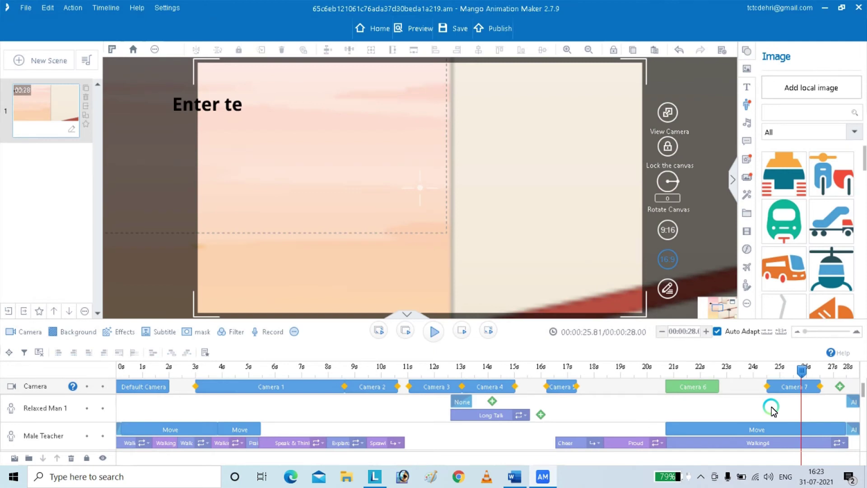
# Replay the scene and examine the text shot at about 26 s, selecting the flying crow (SWF 6)
pyautogui.press('space')
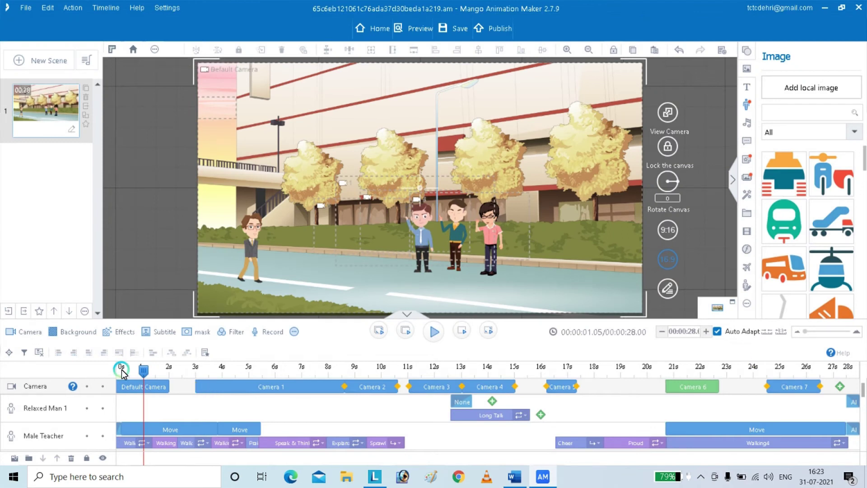
pyautogui.moveTo(143, 370); pyautogui.dragTo(806, 364)
pyautogui.click(316, 138)
pyautogui.click(267, 96)
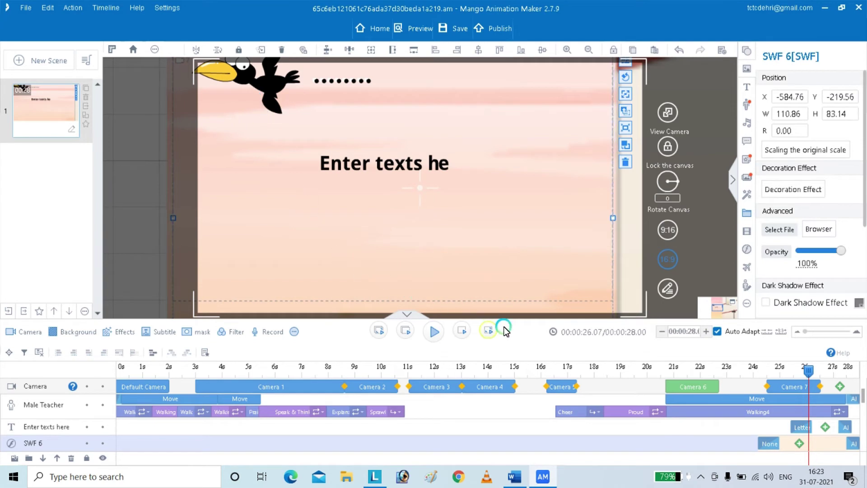
# Extend the scene's duration to 44.50 s
pyautogui.click(707, 333)
pyautogui.click(707, 333)
pyautogui.click(708, 333)
pyautogui.click(707, 333)
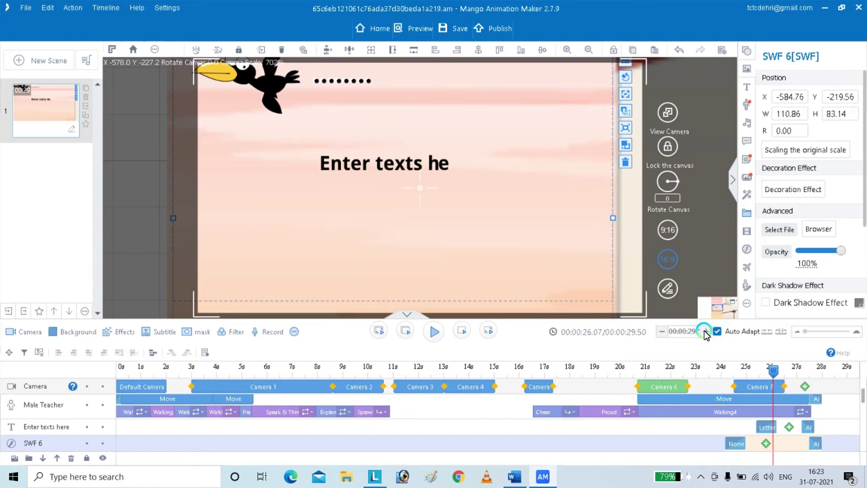
pyautogui.click(707, 334)
pyautogui.click(707, 334)
pyautogui.click(707, 334)
pyautogui.click(707, 334)
pyautogui.click(706, 335)
pyautogui.click(707, 334)
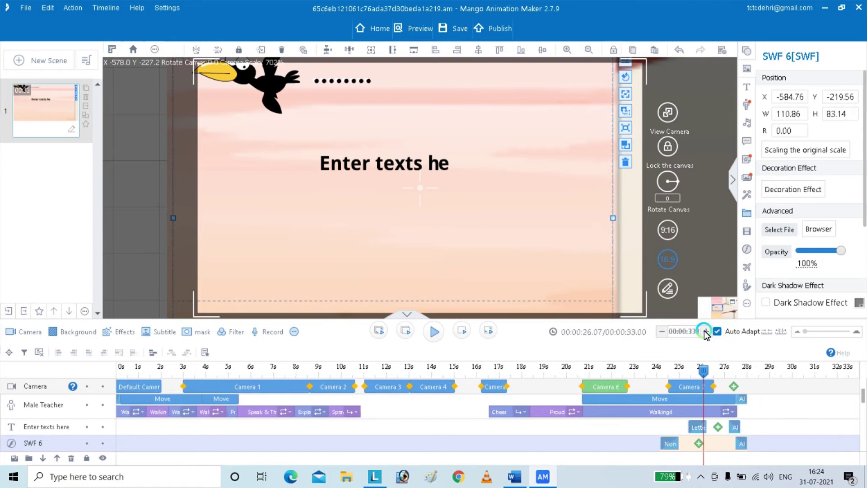
pyautogui.click(707, 334)
pyautogui.click(706, 335)
pyautogui.click(706, 335)
pyautogui.click(707, 334)
pyautogui.click(706, 335)
pyautogui.click(707, 335)
pyautogui.click(707, 335)
pyautogui.click(707, 335)
pyautogui.click(707, 335)
pyautogui.click(706, 335)
pyautogui.click(706, 334)
pyautogui.click(707, 335)
pyautogui.click(707, 334)
pyautogui.click(707, 335)
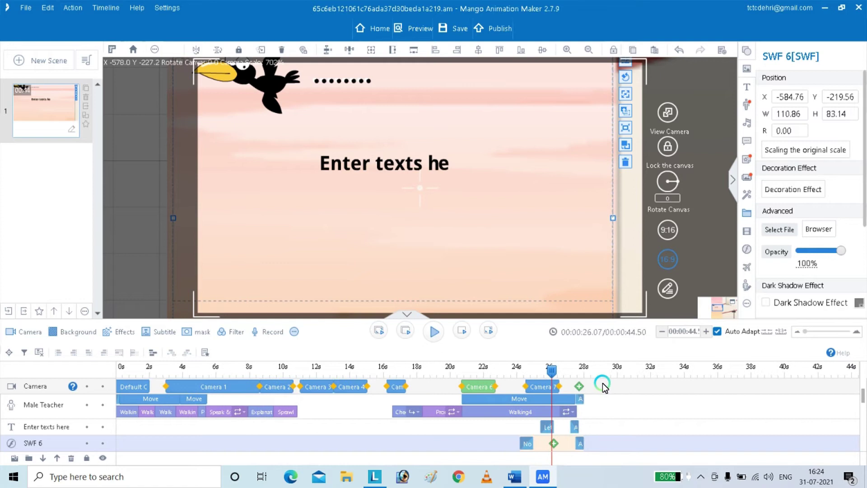
# Move Camera 7 on the timeline to start at about 33 s and replay from about 20.5 s
pyautogui.moveTo(631, 388); pyautogui.dragTo(693, 388)
pyautogui.moveTo(551, 370); pyautogui.dragTo(458, 385)
pyautogui.press('space')
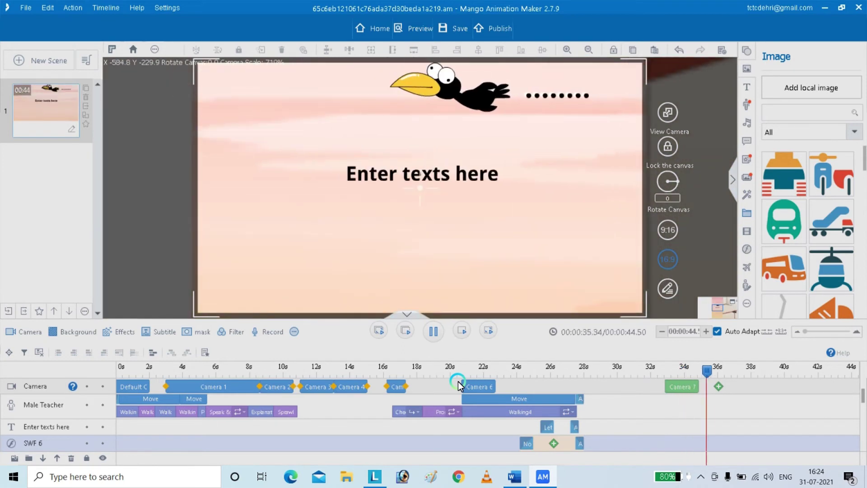
pyautogui.press('space')
# Move the Always Display exits of the text and SWF 6 to the scene's end, and replay from about 32.5 s
pyautogui.moveTo(575, 427); pyautogui.dragTo(856, 427)
pyautogui.click(593, 447)
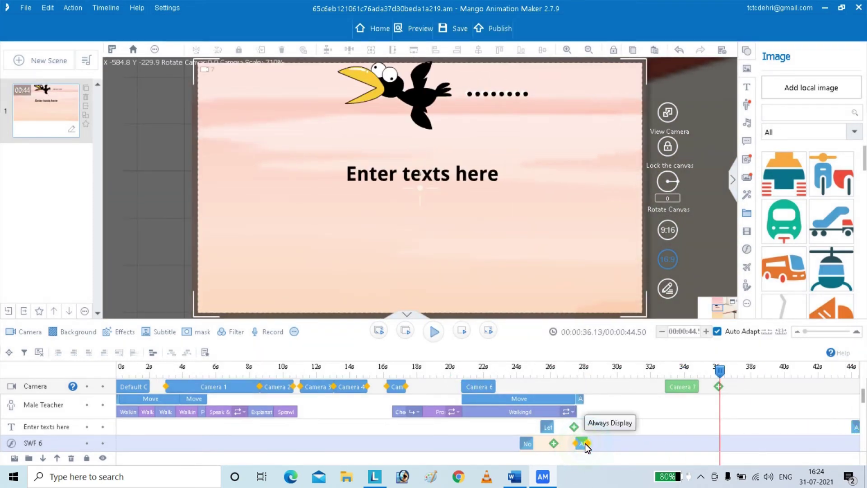
pyautogui.click(582, 446)
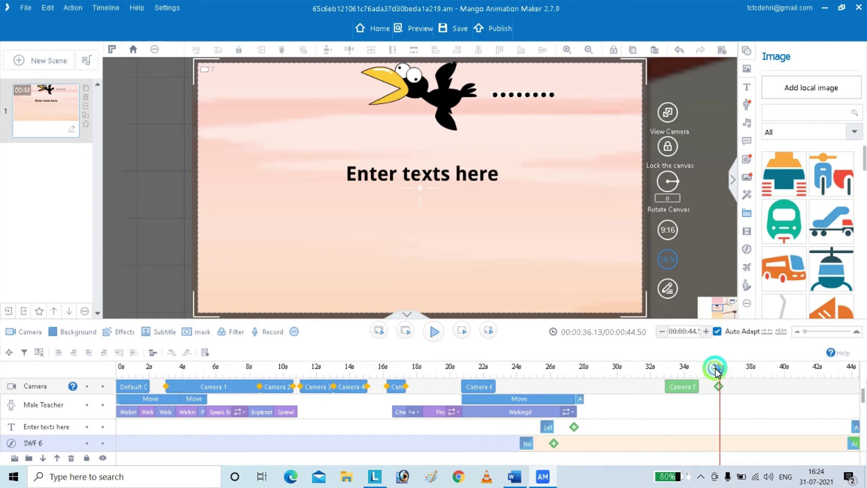
pyautogui.click(660, 377)
pyautogui.press('space')
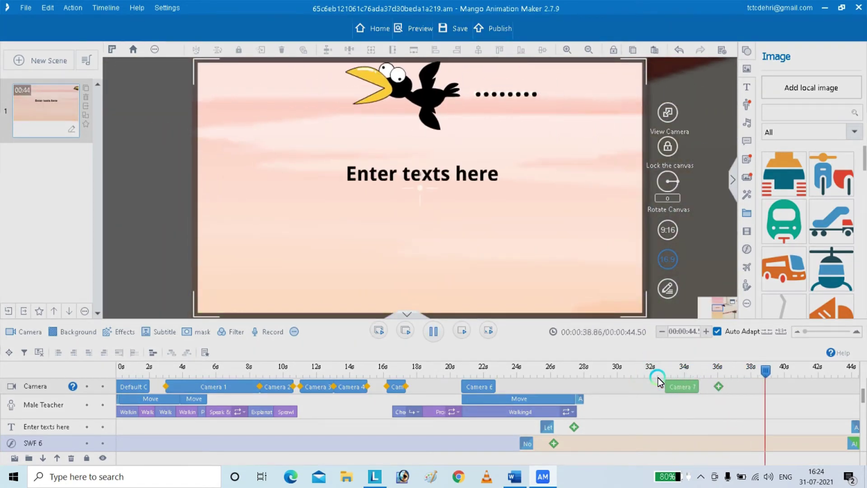
pyautogui.press('space')
# Add a camera on the timeline from about 25.4 s to 27.4 s and replay the shots leading into it
pyautogui.rightClick(541, 389)
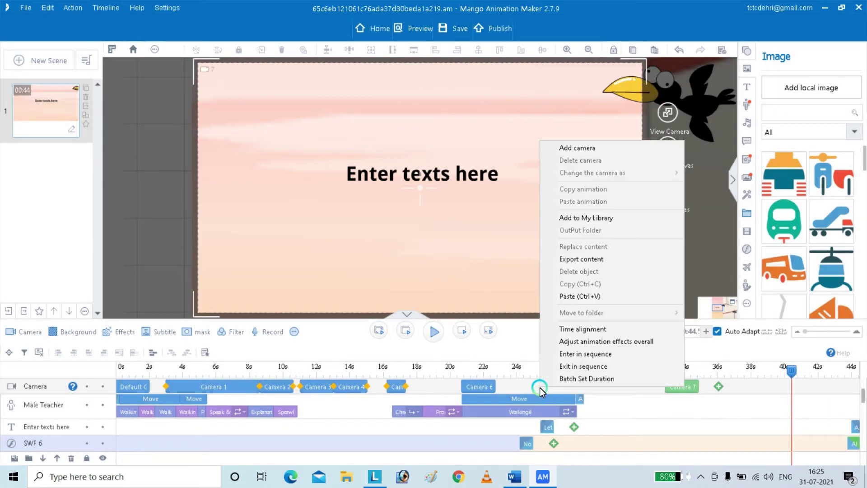
pyautogui.click(589, 150)
pyautogui.moveTo(794, 371); pyautogui.dragTo(472, 388)
pyautogui.press('space')
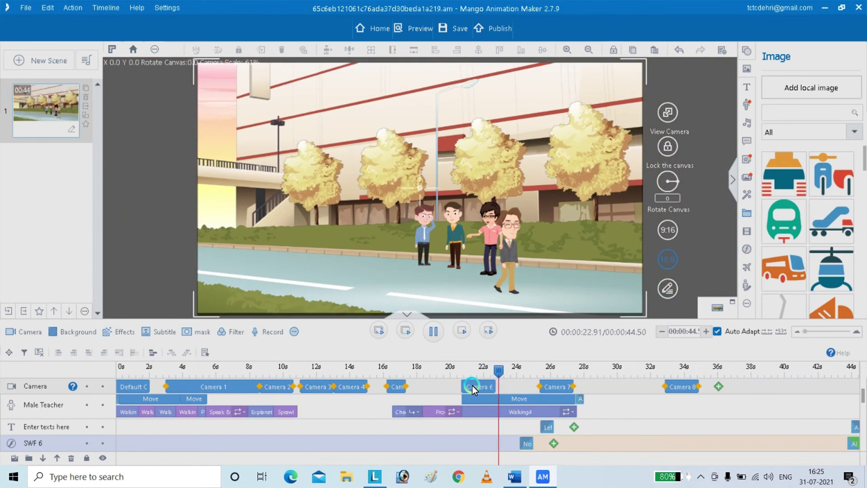
pyautogui.click(519, 374)
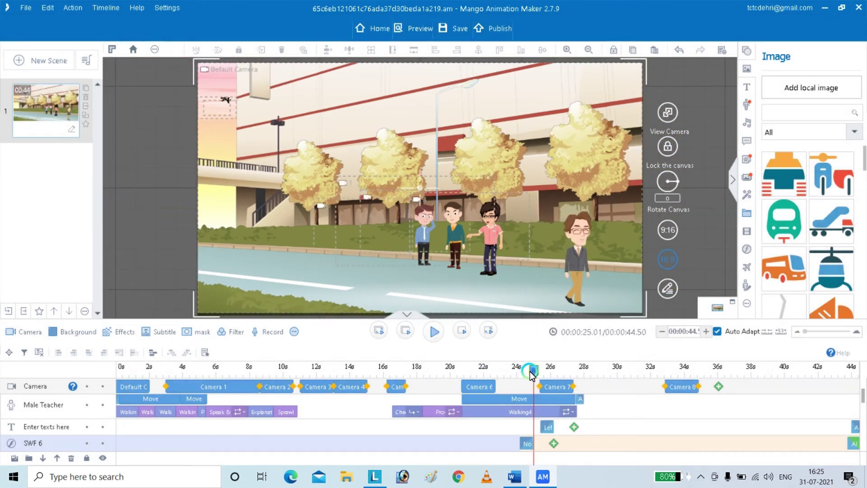
pyautogui.click(341, 381)
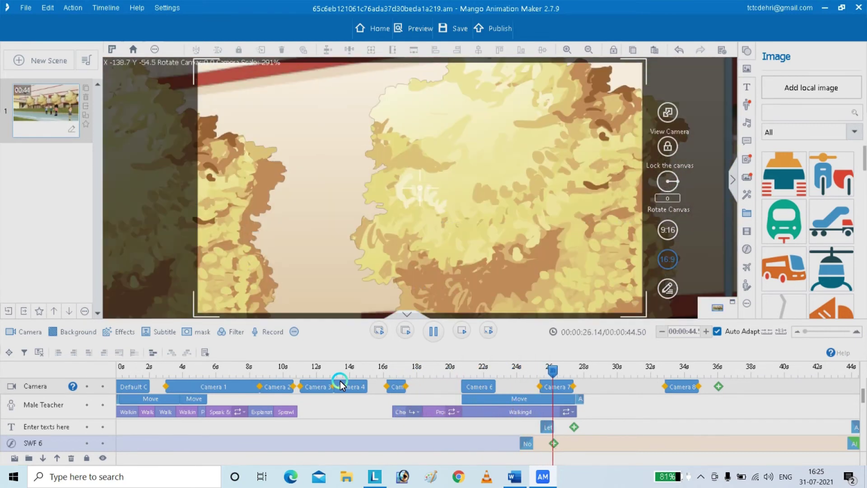
# Move the frame of the new Camera 7 away from the text to about X -479, Y -166
pyautogui.click(557, 405)
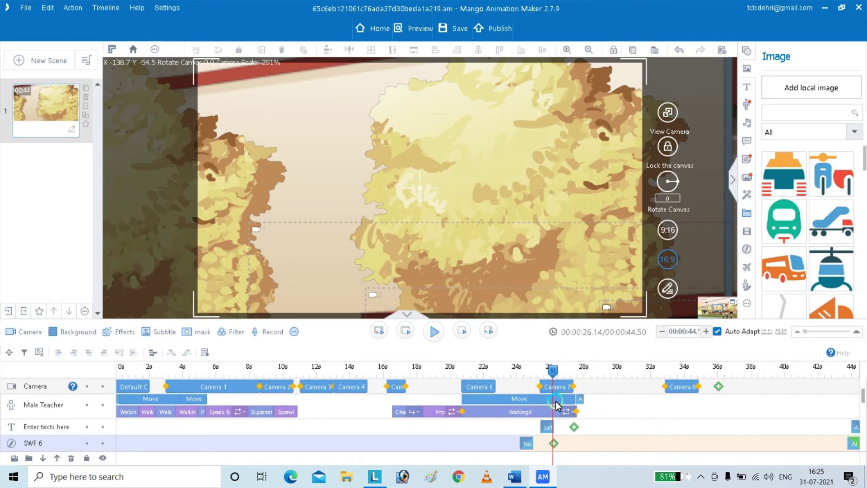
pyautogui.click(561, 391)
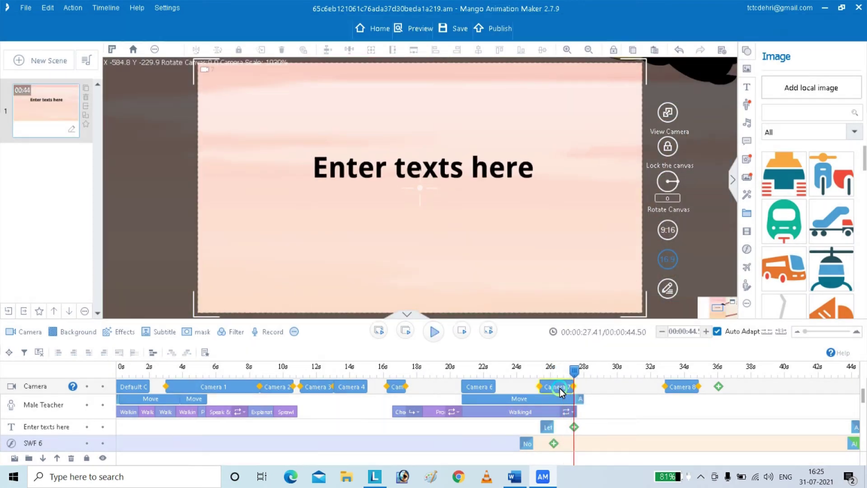
pyautogui.click(560, 390)
pyautogui.moveTo(376, 158); pyautogui.dragTo(708, 391)
pyautogui.click(571, 373)
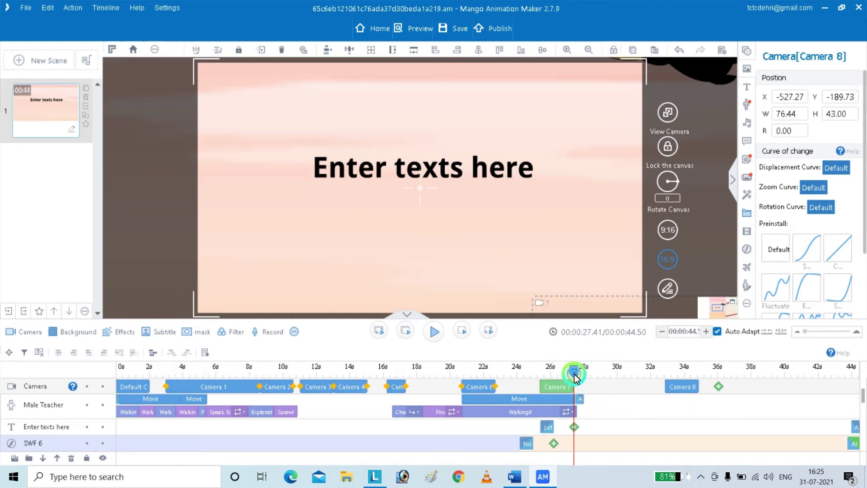
pyautogui.click(559, 387)
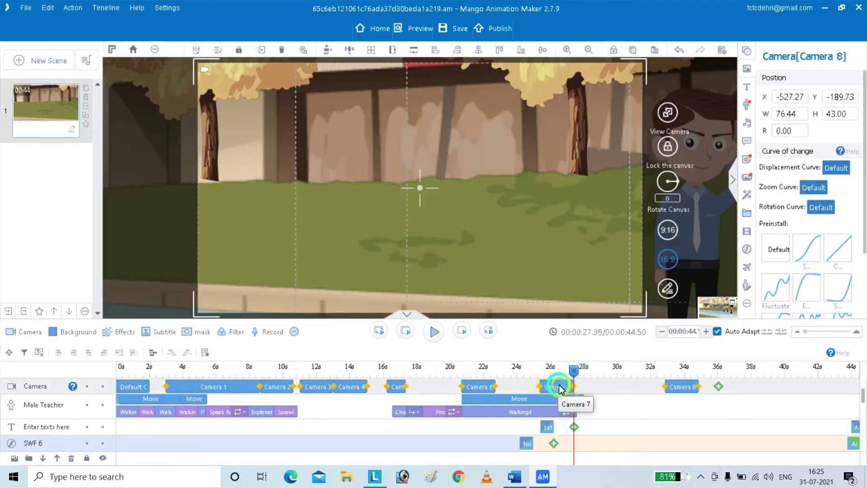
pyautogui.click(369, 285)
pyautogui.moveTo(574, 370); pyautogui.dragTo(571, 374)
pyautogui.click(556, 388)
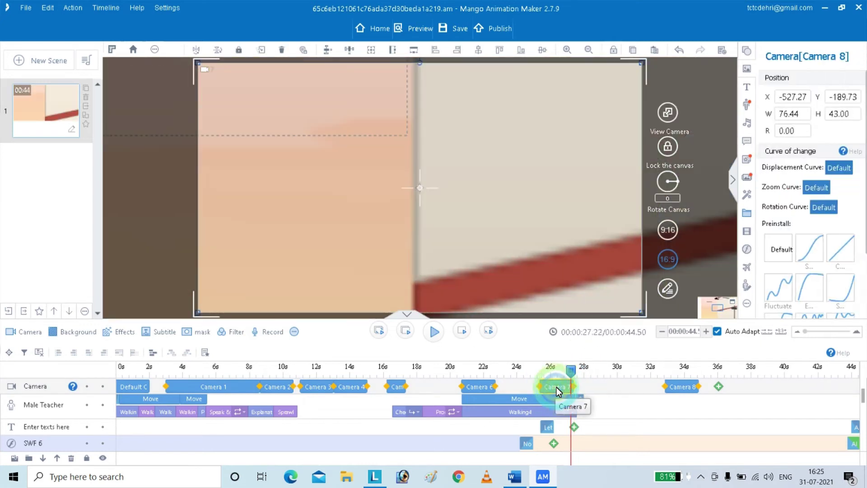
pyautogui.moveTo(406, 260); pyautogui.dragTo(686, 397)
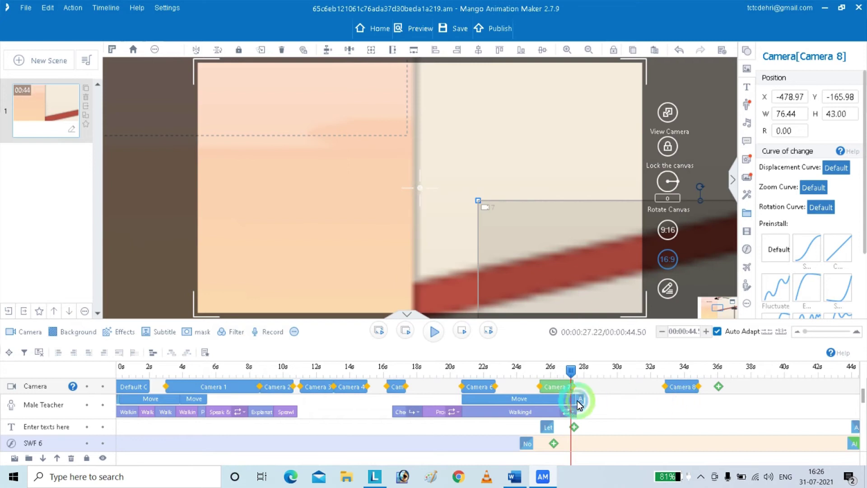
# Reposition Camera 7's frame to X -457.74, Y -172.90 and enlarge it to about 183 by 103
pyautogui.click(567, 372)
pyautogui.moveTo(570, 372); pyautogui.dragTo(574, 370)
pyautogui.click(555, 387)
pyautogui.click(243, 263)
pyautogui.moveTo(242, 267); pyautogui.dragTo(325, 271)
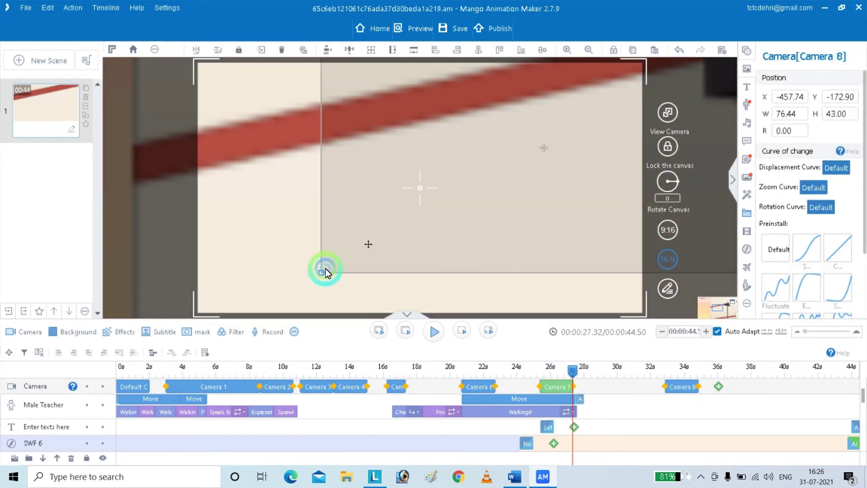
pyautogui.moveTo(274, 323); pyautogui.dragTo(2, 486)
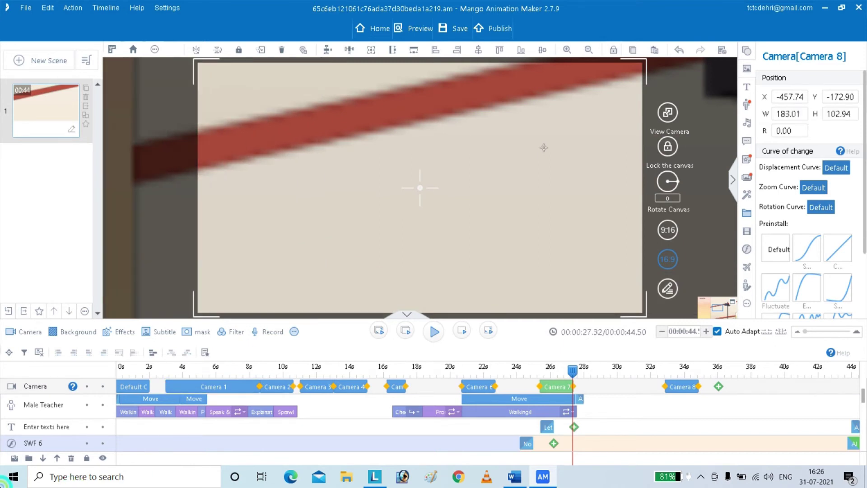
# Change Camera 7 to the existing camera view that frames the three students and replay from about 19 s
pyautogui.click(568, 370)
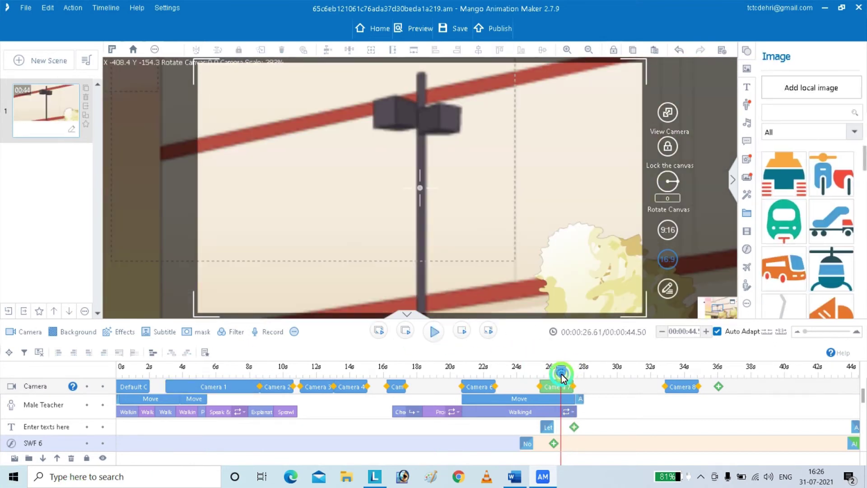
pyautogui.moveTo(569, 370); pyautogui.dragTo(359, 382)
pyautogui.click(552, 388)
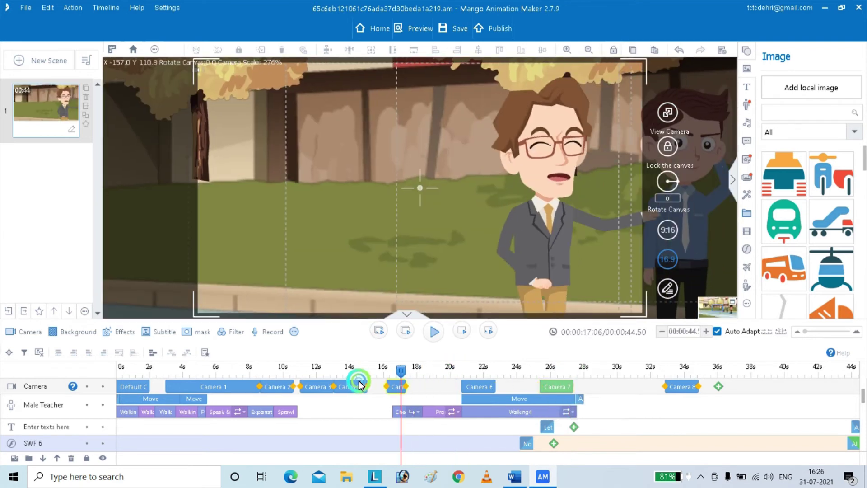
pyautogui.click(537, 383)
pyautogui.rightClick(552, 383)
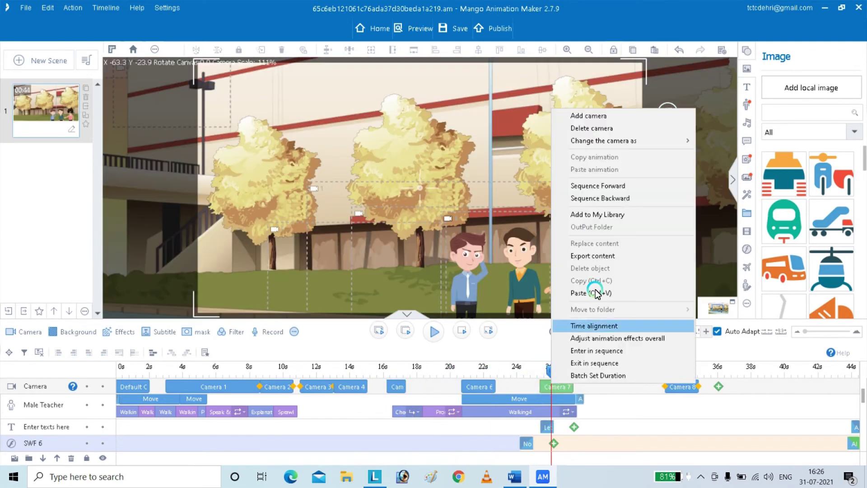
pyautogui.moveTo(628, 141)
pyautogui.click(733, 154)
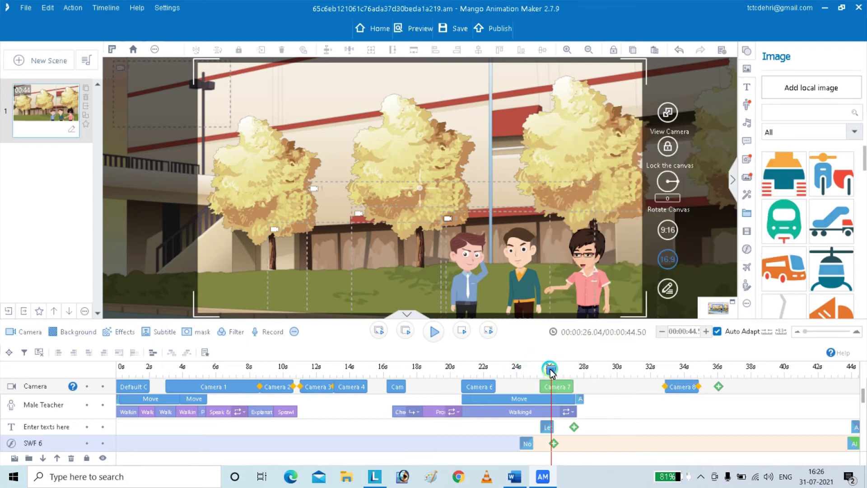
pyautogui.moveTo(549, 370); pyautogui.dragTo(430, 373)
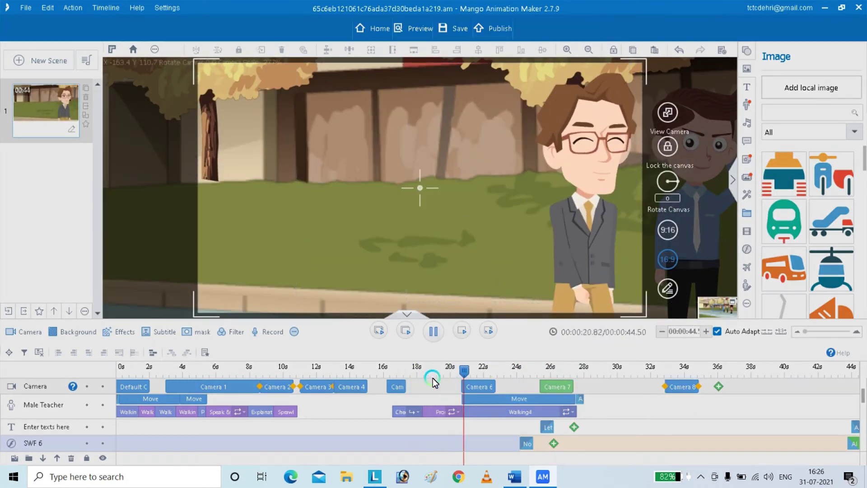
pyautogui.press('space')
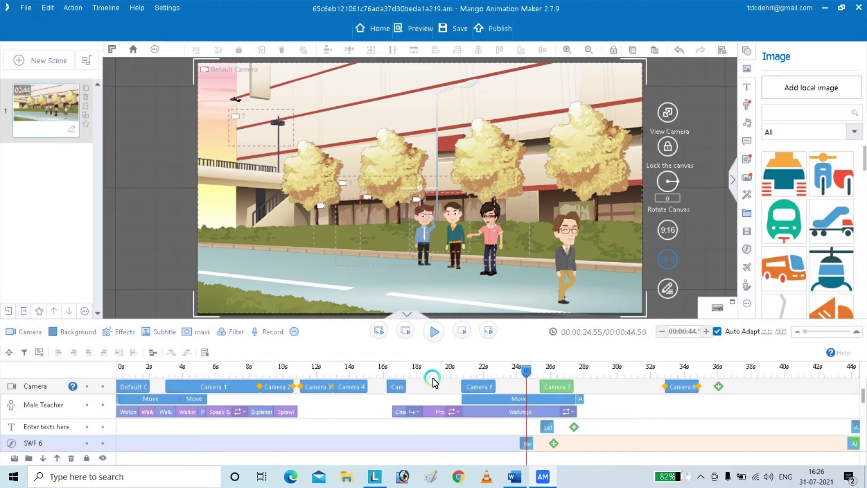
# At about 22.5 s, reorder the layers to put the Male Teacher in front of the Male College Student, and replay
pyautogui.moveTo(527, 369); pyautogui.dragTo(494, 325)
pyautogui.click(491, 231)
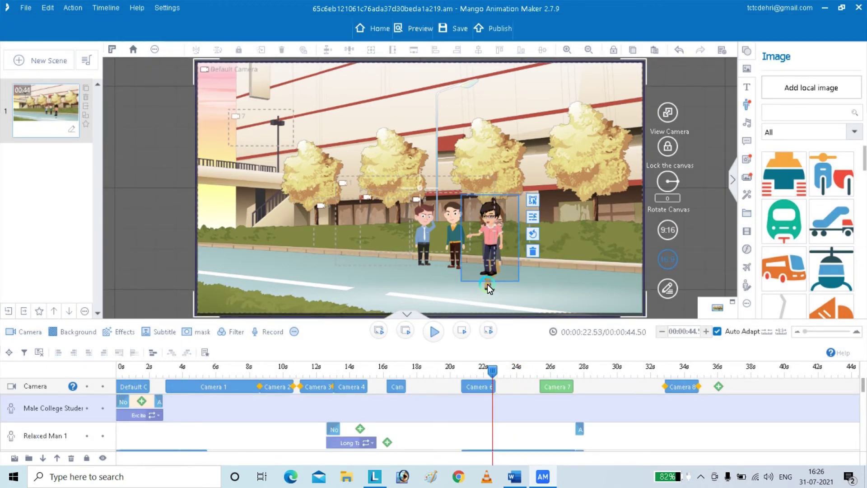
pyautogui.click(488, 284)
pyautogui.rightClick(487, 284)
pyautogui.moveTo(587, 276)
pyautogui.click(629, 276)
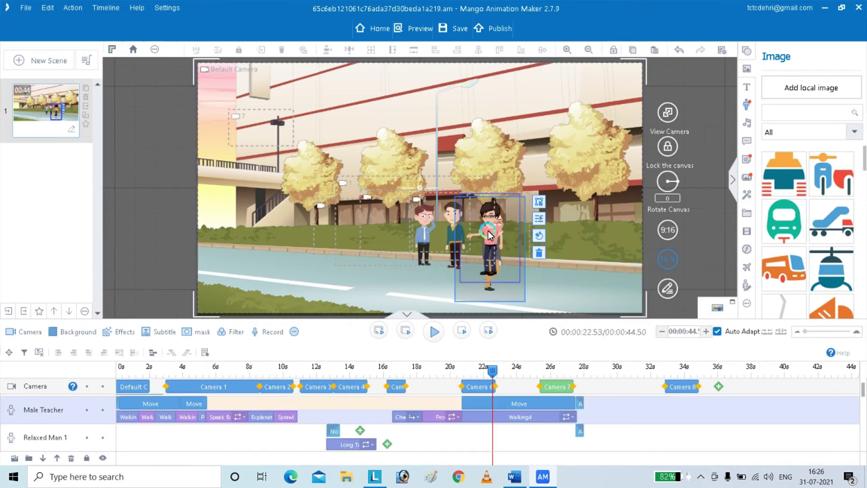
pyautogui.click(488, 230)
pyautogui.rightClick(488, 230)
pyautogui.moveTo(552, 457)
pyautogui.click(630, 446)
pyautogui.click(551, 427)
pyautogui.click(428, 373)
pyautogui.press('space')
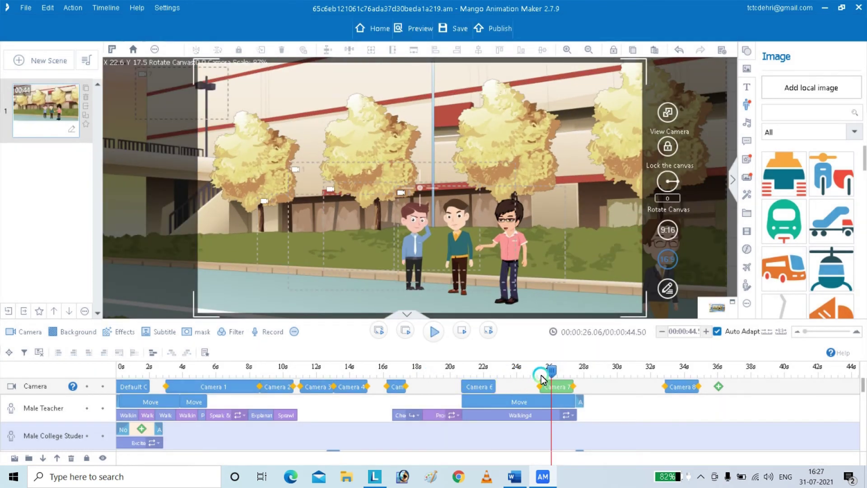
# Move Camera 7 slightly earlier to run from 25.09 s to 27.09 s and play it
pyautogui.click(518, 377)
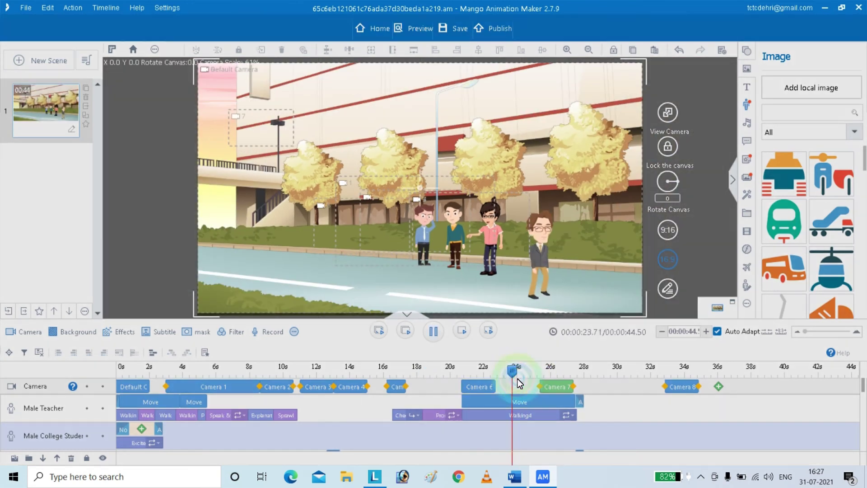
pyautogui.click(547, 387)
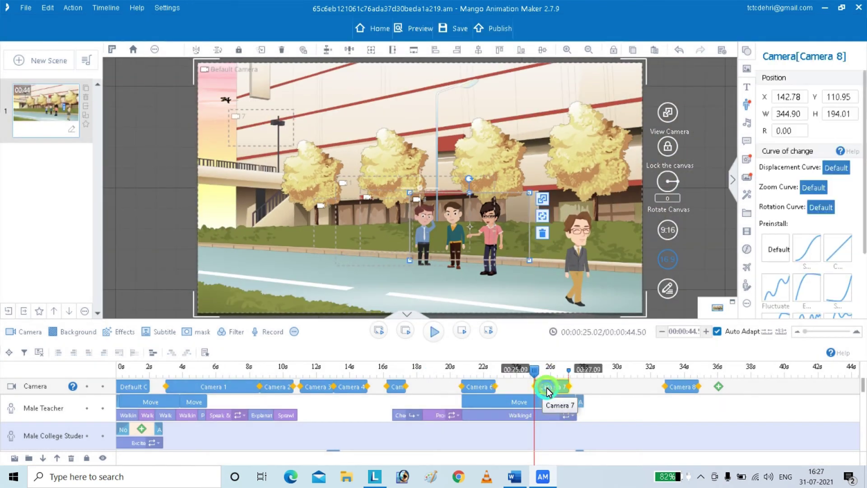
pyautogui.press('space')
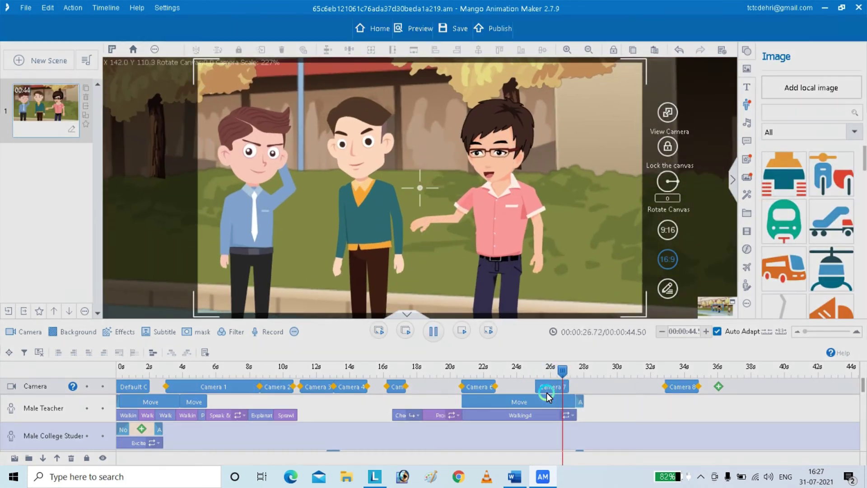
# Stop playback near the end of Camera 7 and add the Wrath emotion action to the Businessman after Scratch Head
pyautogui.click(568, 383)
pyautogui.click(567, 382)
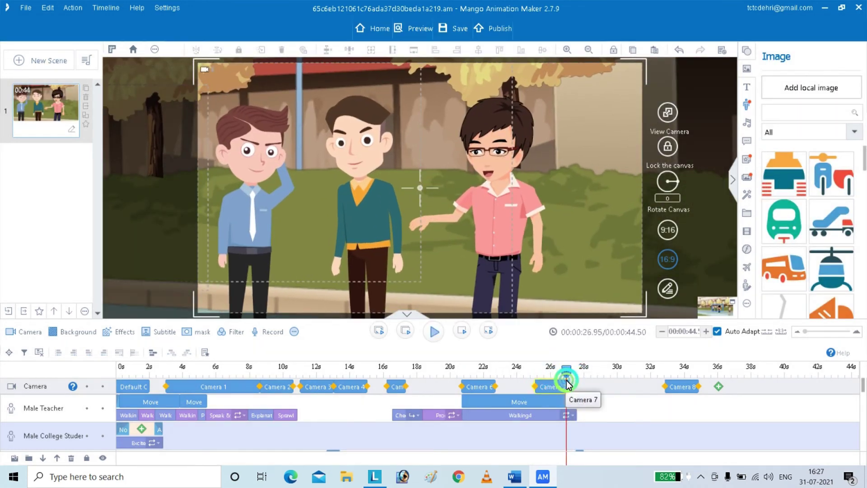
pyautogui.click(567, 373)
pyautogui.click(269, 205)
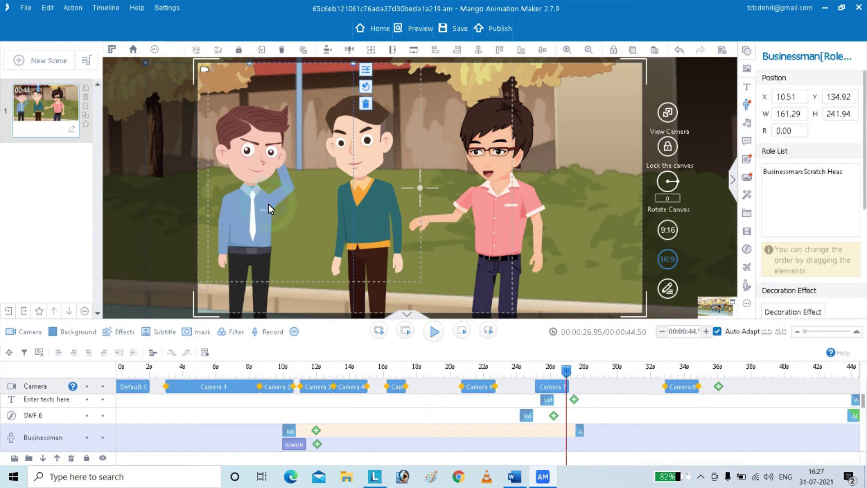
pyautogui.click(329, 453)
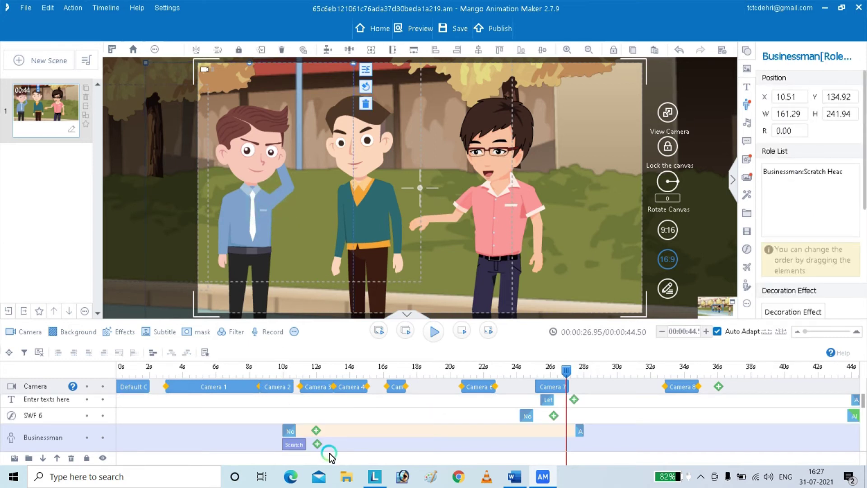
pyautogui.doubleClick(317, 445)
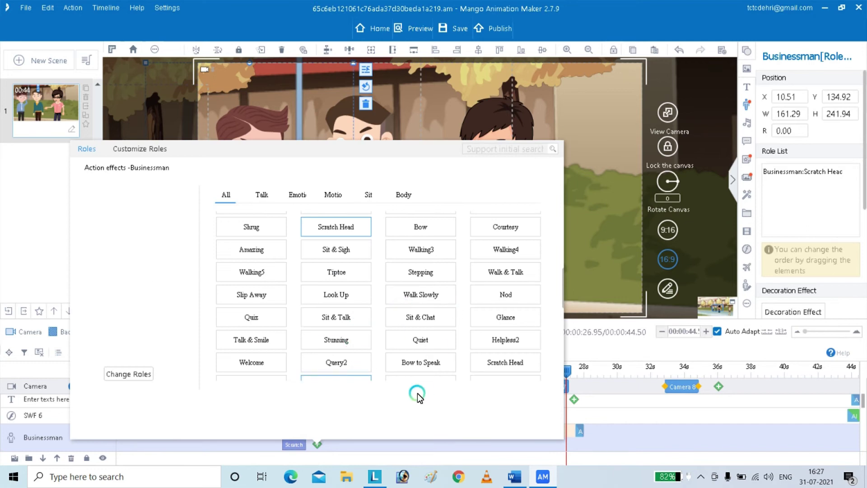
pyautogui.click(294, 197)
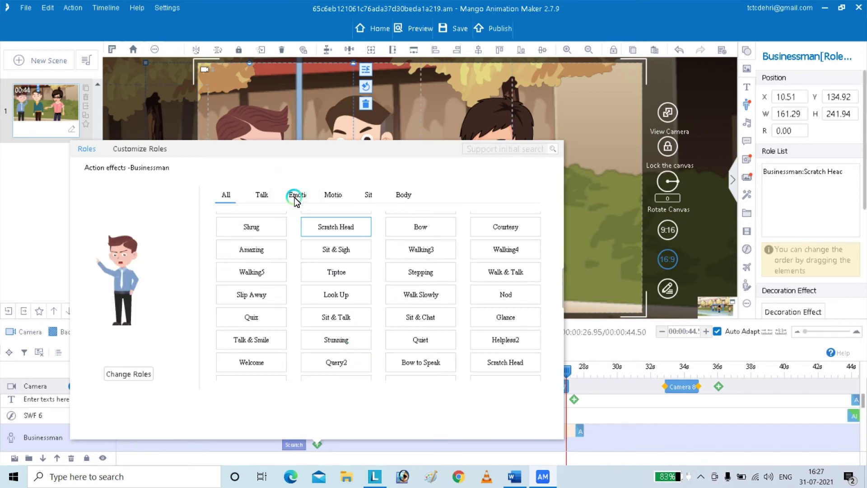
pyautogui.click(253, 225)
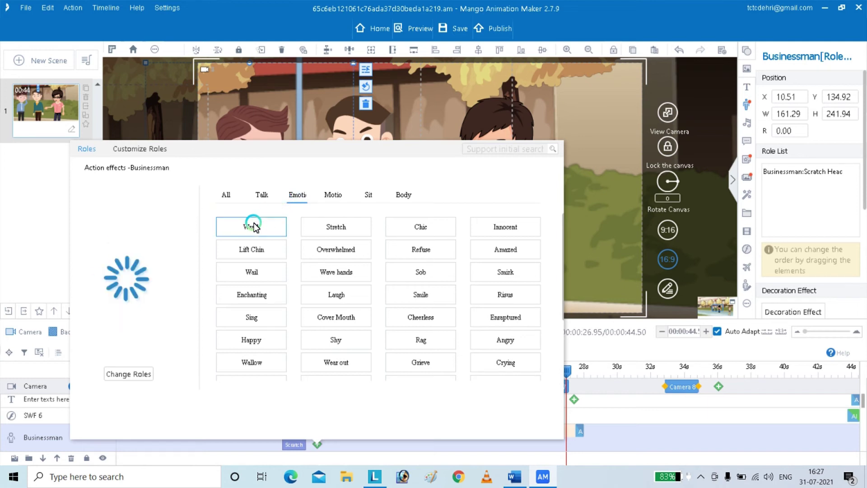
pyautogui.click(254, 223)
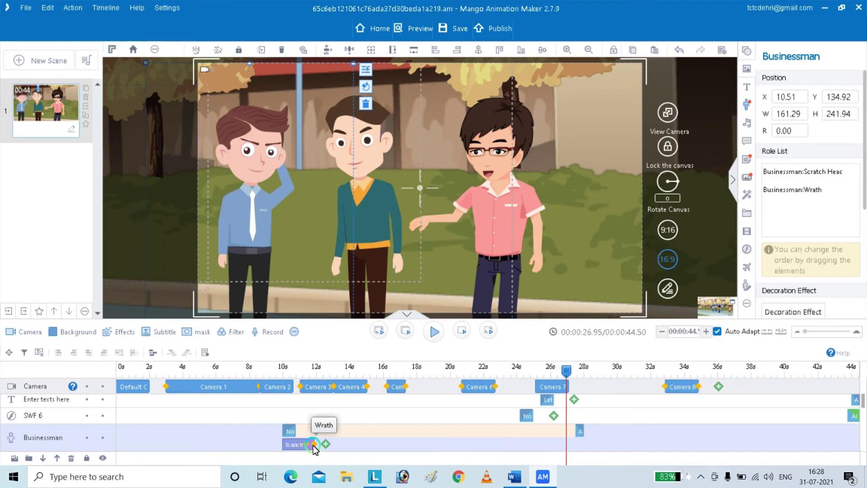
# Lengthen the Businessman's Wrath action to end at about 13.8 s and replay that part of the scene
pyautogui.moveTo(315, 446); pyautogui.dragTo(348, 445)
pyautogui.moveTo(566, 370); pyautogui.dragTo(320, 403)
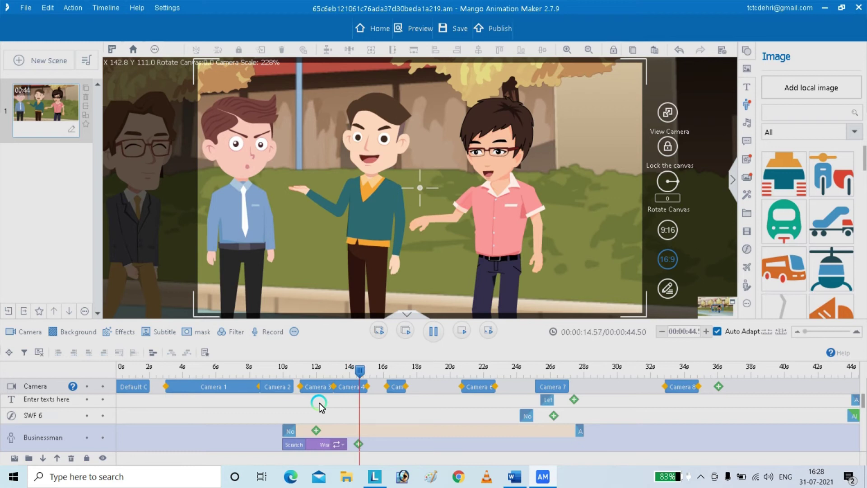
pyautogui.click(339, 435)
# Move the Businessman's Wrath action to start at about 19.5 s and play the scene through Camera 7
pyautogui.moveTo(322, 447); pyautogui.dragTo(459, 447)
pyautogui.click(380, 385)
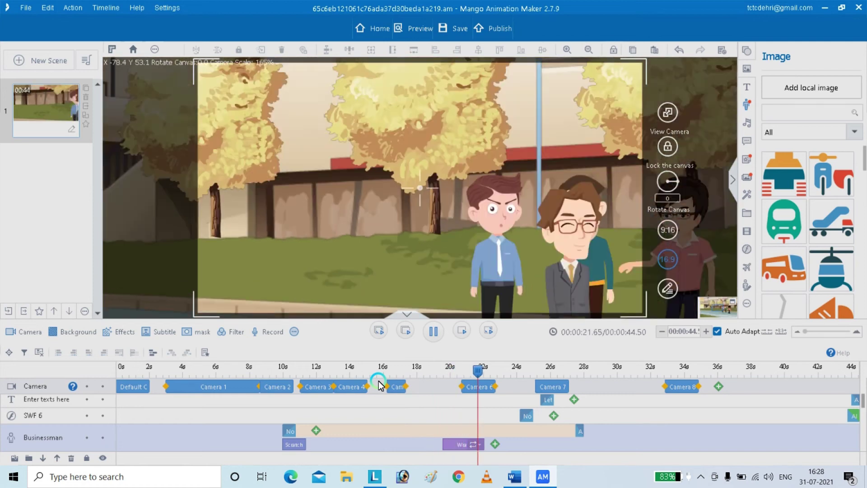
pyautogui.press('space')
pyautogui.press('space')
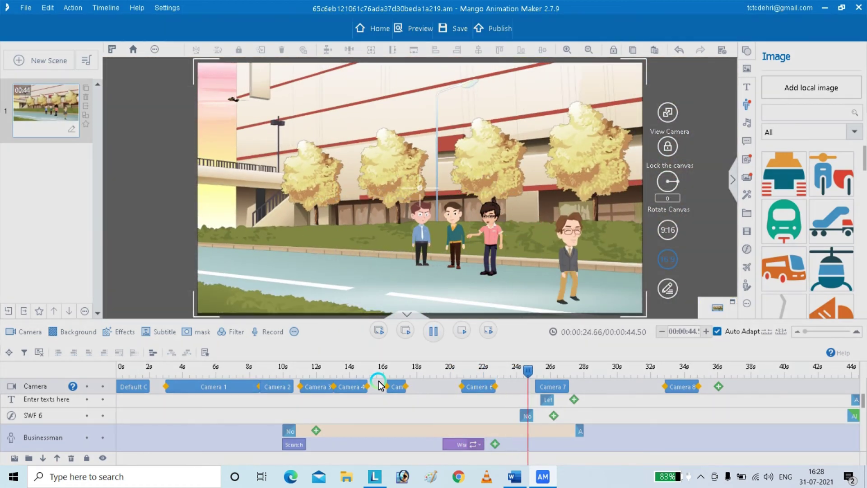
pyautogui.press('space')
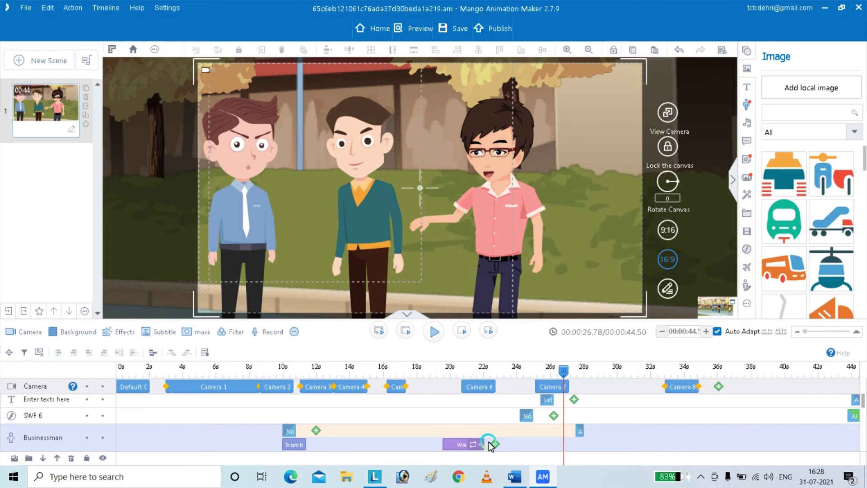
# Extend the end of the Businessman's Wrath action to about 23.5 s and replay from about 20 s
pyautogui.moveTo(487, 444); pyautogui.dragTo(510, 445)
pyautogui.moveTo(561, 383); pyautogui.dragTo(447, 397)
pyautogui.press('space')
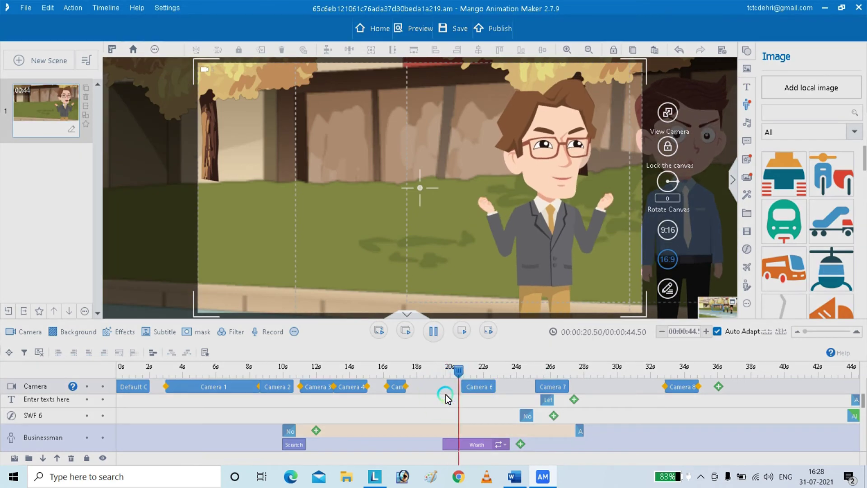
pyautogui.press('space')
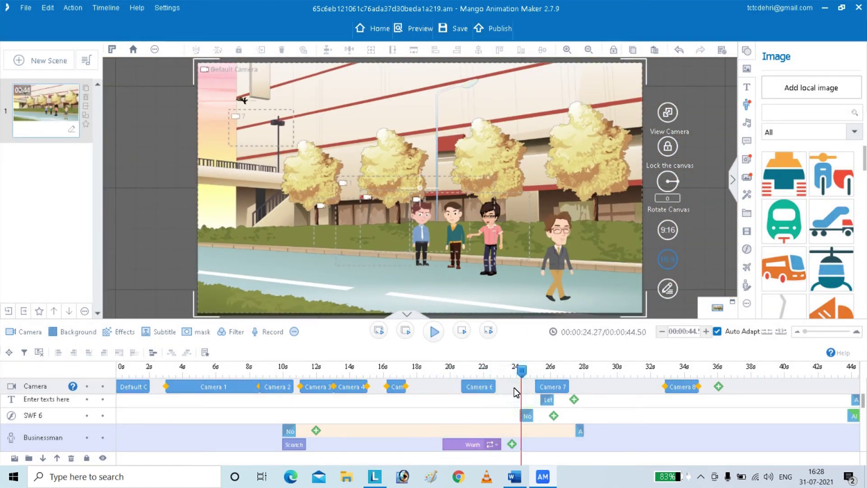
# Shift the Businessman's Wrath action to start at about 20.8 s, under Camera 6, and replay that shot
pyautogui.click(489, 388)
pyautogui.moveTo(460, 446); pyautogui.dragTo(480, 443)
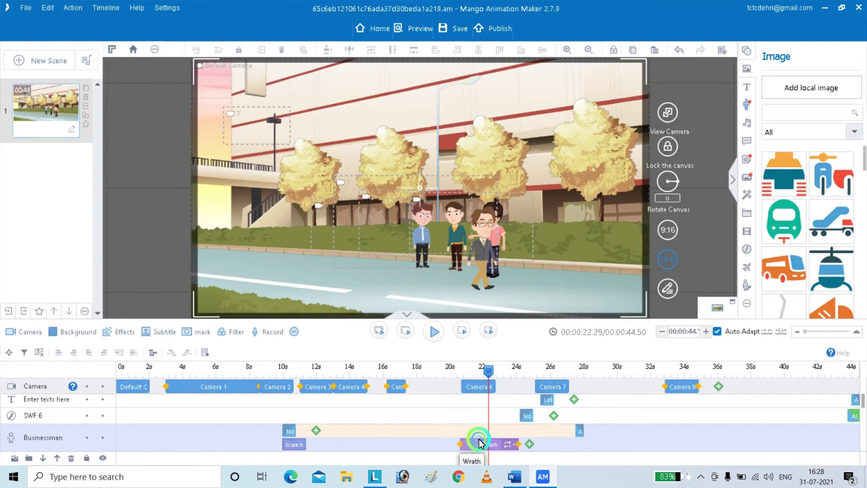
pyautogui.click(439, 383)
pyautogui.press('space')
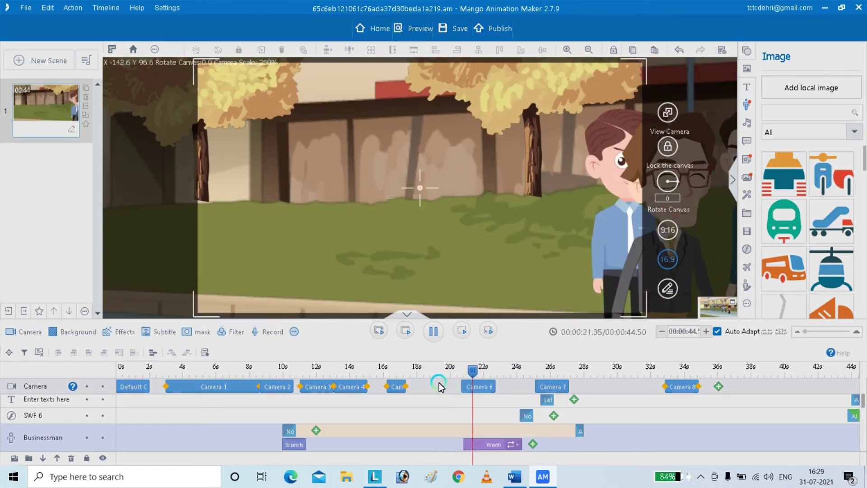
pyautogui.press('space')
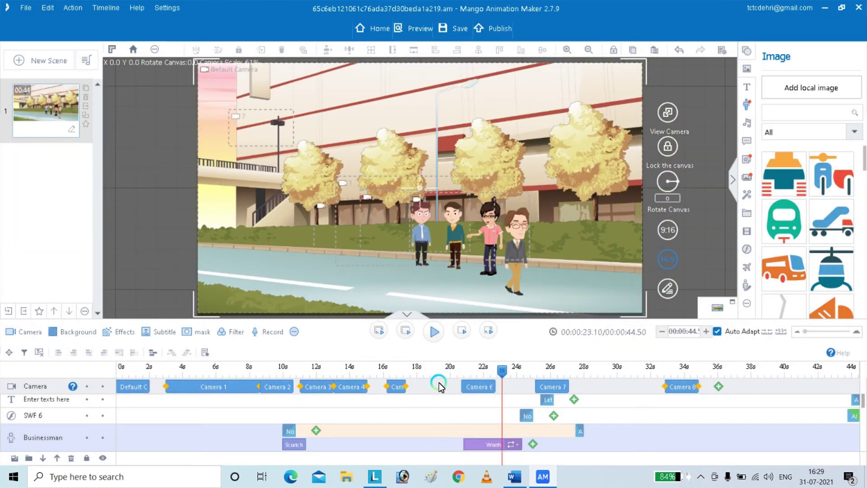
# Add a Wrath action to the Relaxed Man in the teal sweater after his Long Talk action
pyautogui.click(455, 224)
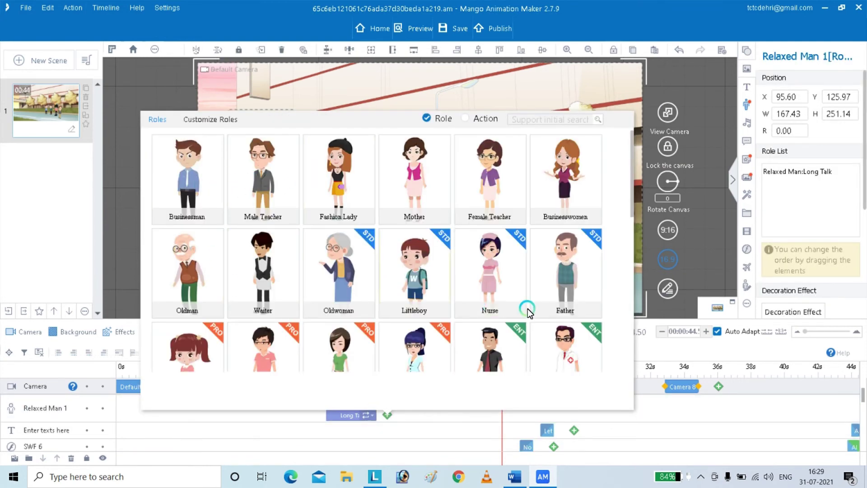
pyautogui.scroll(-2, 628, 226)
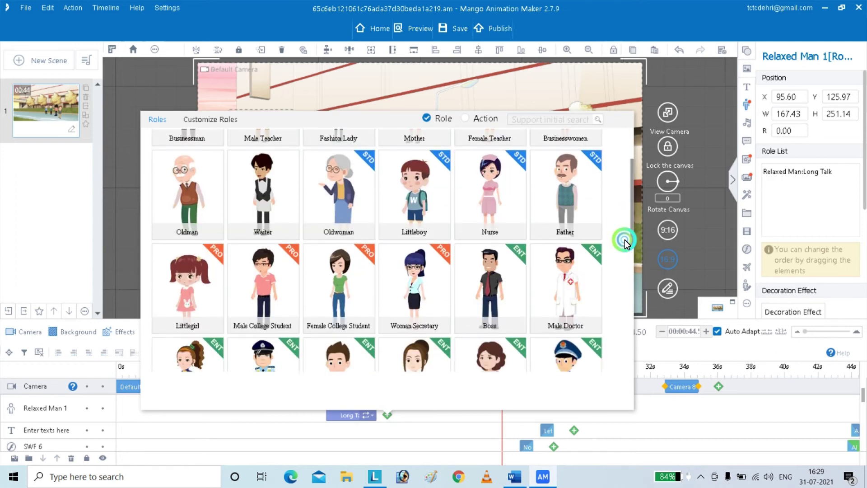
pyautogui.scroll(-10, 625, 243)
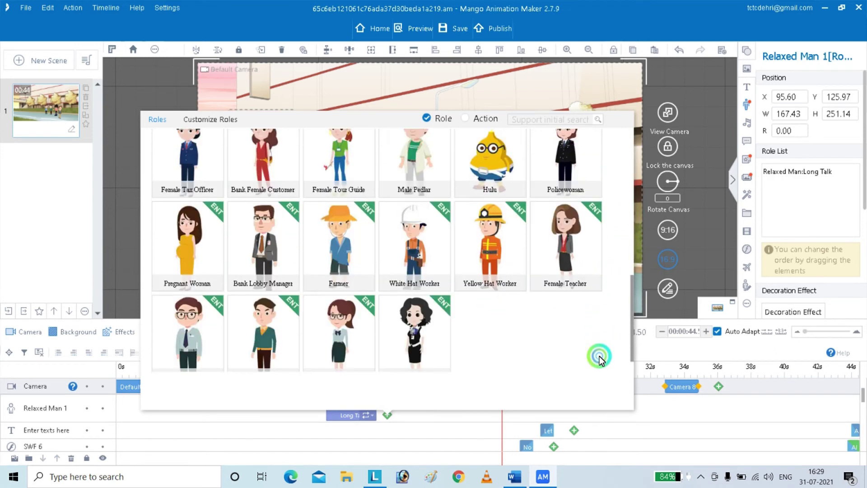
pyautogui.click(276, 339)
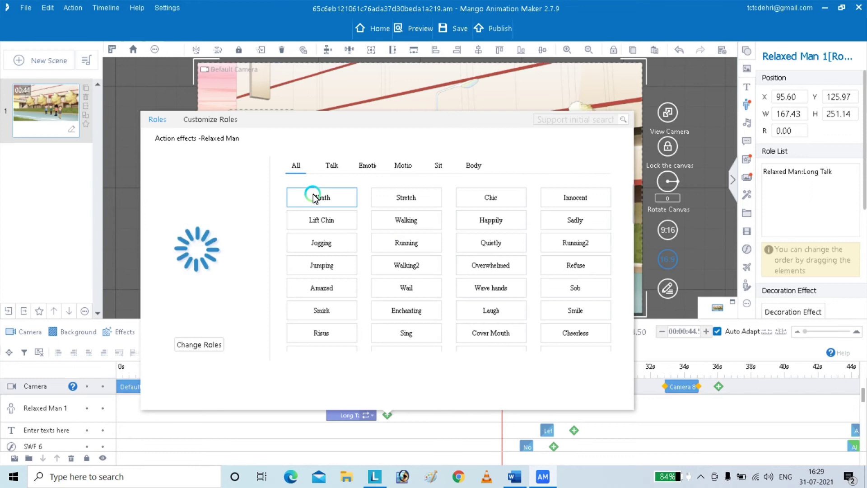
pyautogui.click(313, 198)
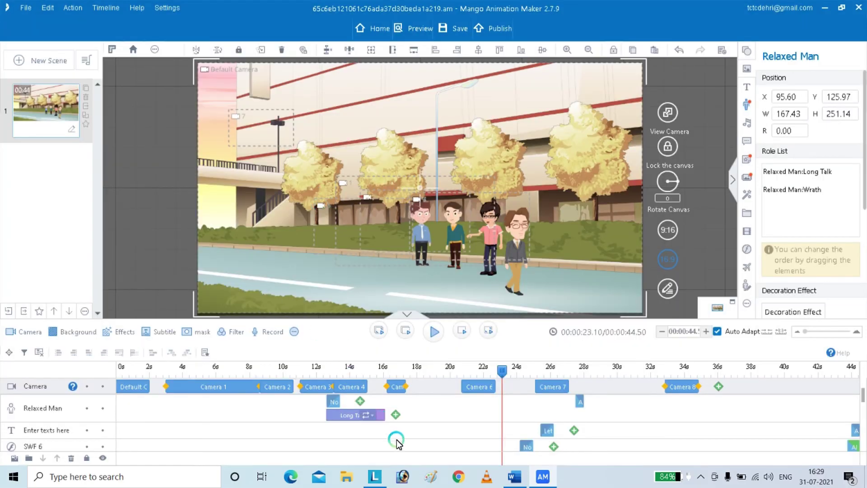
# Move the Relaxed Man's Wrath action to start at about 21.5 s and replay from Camera 6 through Camera 7
pyautogui.moveTo(392, 416); pyautogui.dragTo(482, 415)
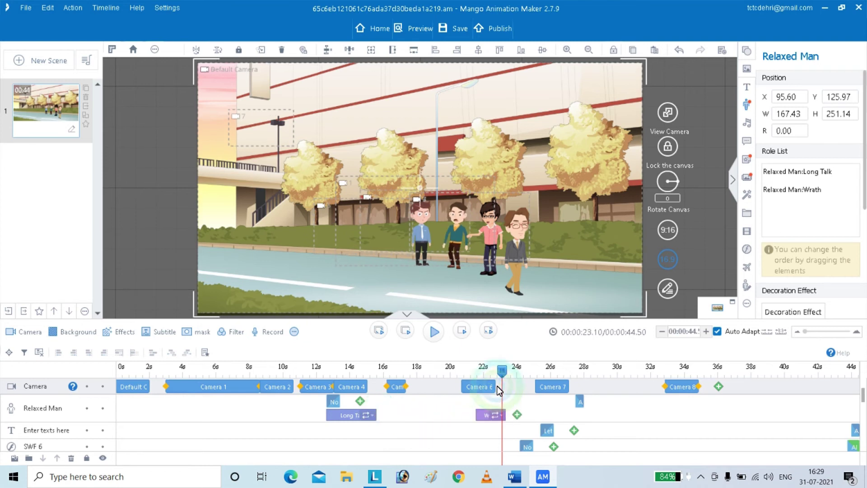
pyautogui.moveTo(503, 375); pyautogui.dragTo(458, 379)
pyautogui.press('space')
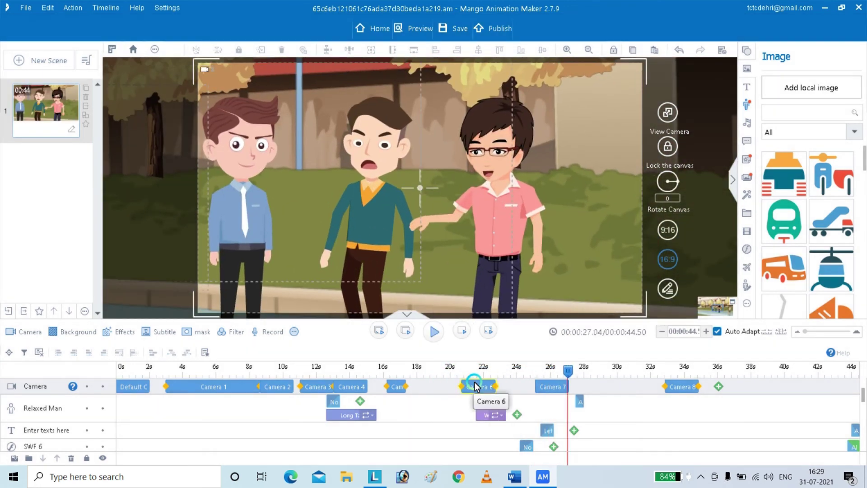
pyautogui.click(435, 321)
# Extend the Male College Student's display to the scene's end and add the Blink emotion action after his first action
pyautogui.click(502, 194)
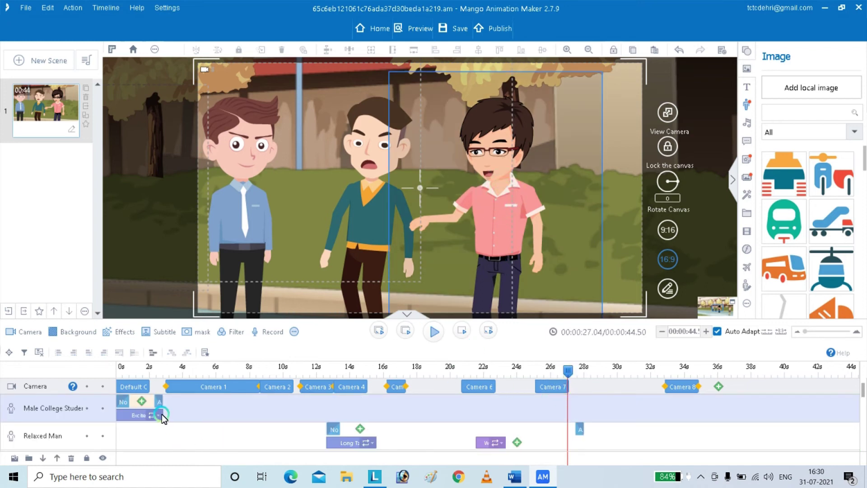
pyautogui.moveTo(158, 404); pyautogui.dragTo(855, 402)
pyautogui.click(173, 415)
pyautogui.click(229, 166)
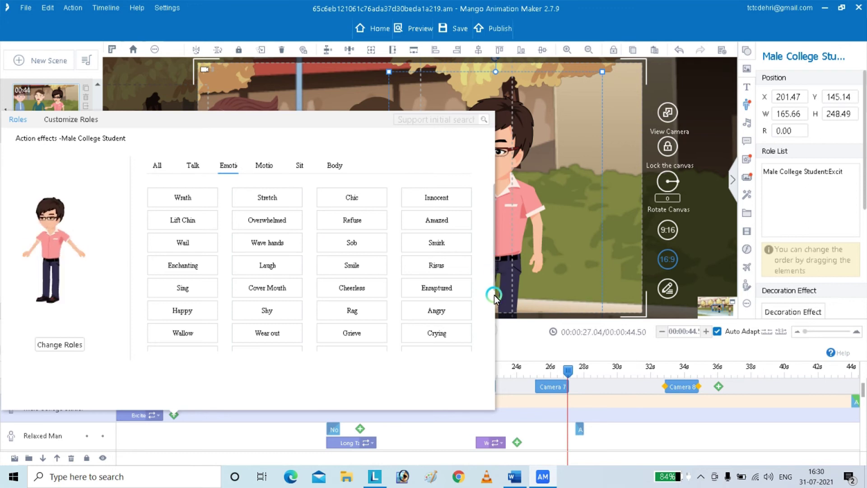
pyautogui.moveTo(495, 286); pyautogui.dragTo(492, 346)
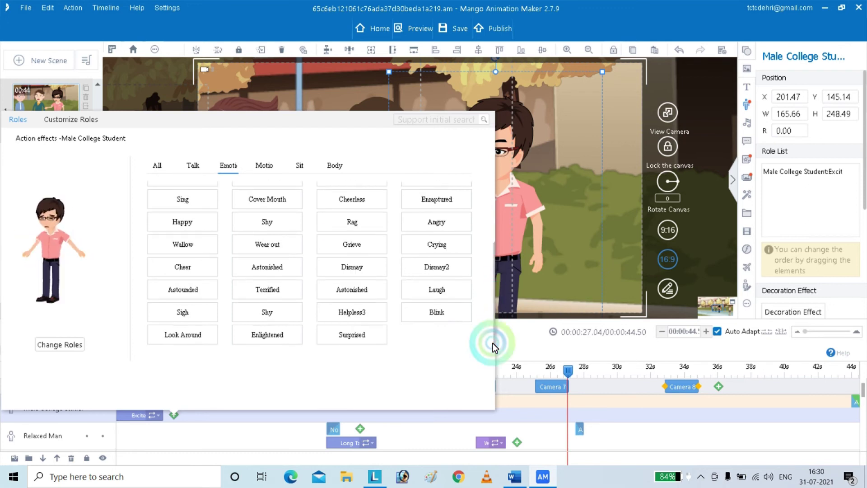
pyautogui.click(431, 315)
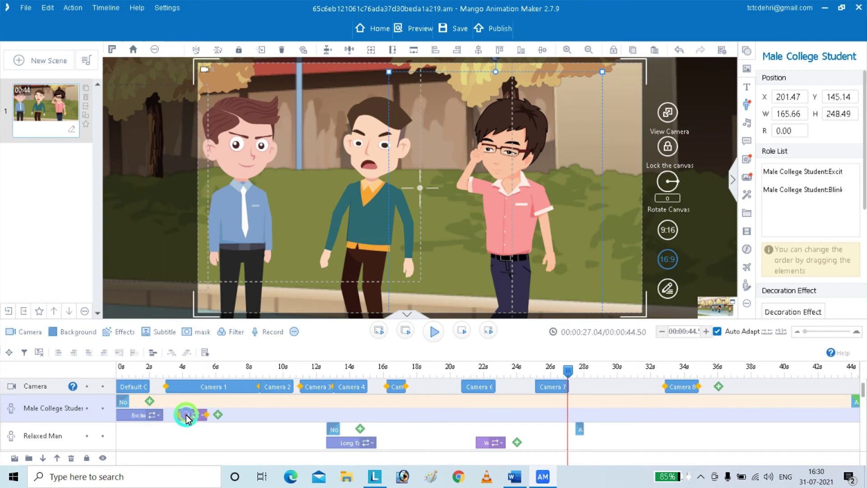
# Stretch the Male College Student's Blink action to end at about 26.8 s and replay the scene
pyautogui.click(196, 420)
pyautogui.moveTo(193, 418); pyautogui.dragTo(572, 436)
pyautogui.moveTo(568, 376); pyautogui.dragTo(101, 401)
pyautogui.press('space')
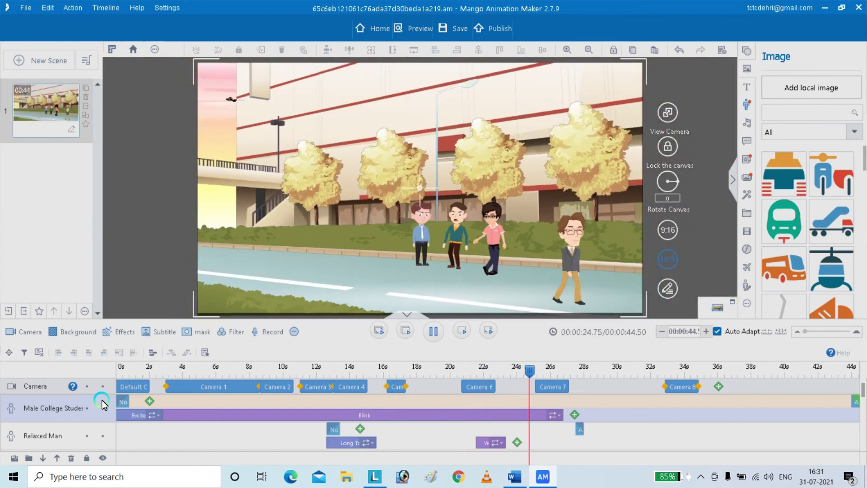
pyautogui.press('space')
# Shorten the Male College Student's Blink action to end at about 16 s and replay through the end of Camera 7
pyautogui.moveTo(565, 415); pyautogui.dragTo(382, 415)
pyautogui.click(182, 406)
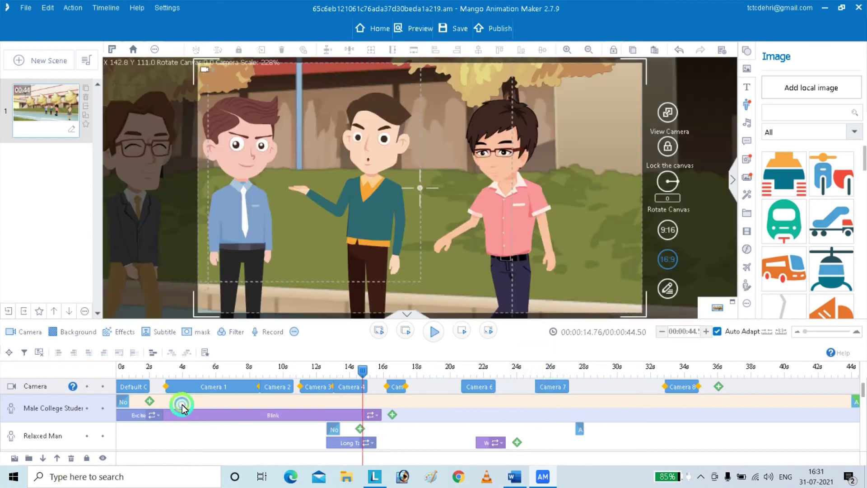
pyautogui.click(442, 335)
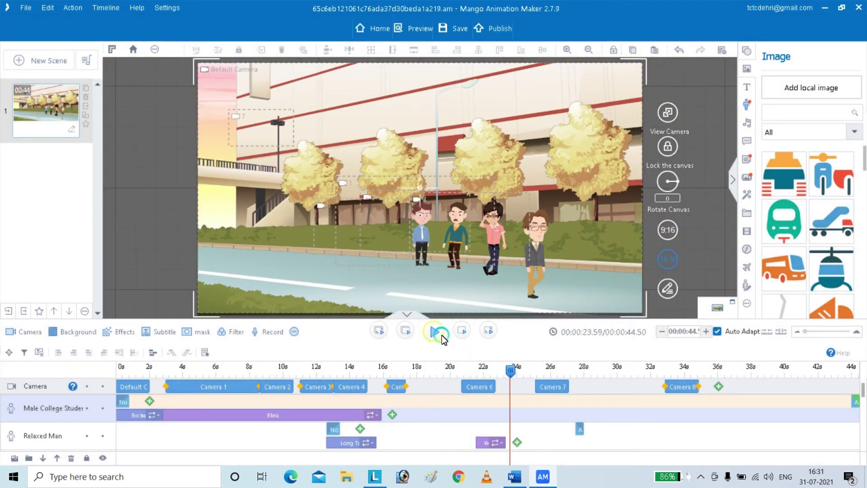
pyautogui.click(441, 335)
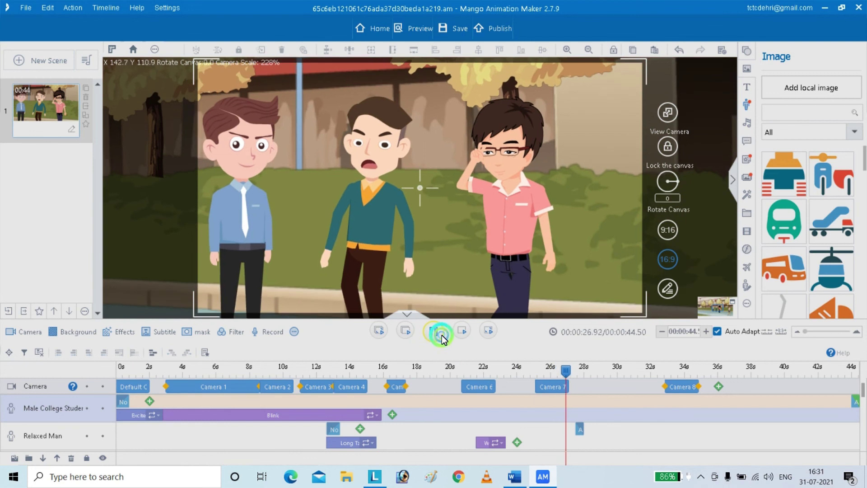
pyautogui.click(572, 371)
pyautogui.click(528, 388)
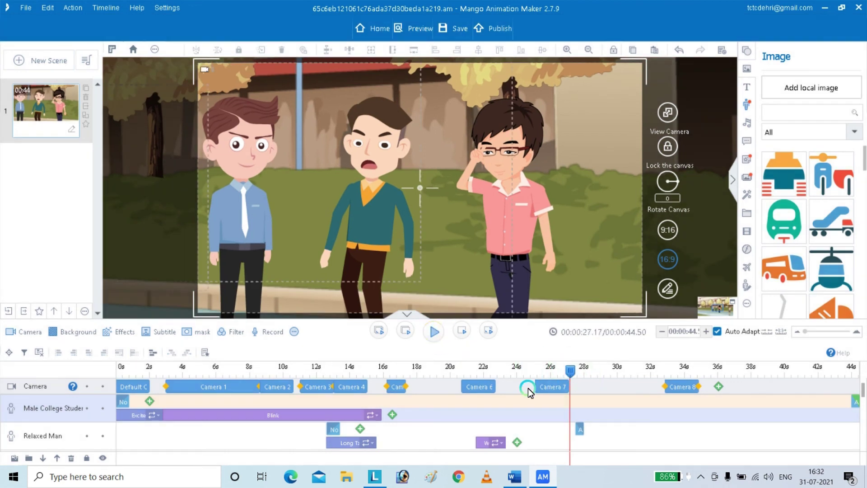
# Add the Angry talk action after the Male College Student's Blink action
pyautogui.click(394, 415)
pyautogui.click(339, 166)
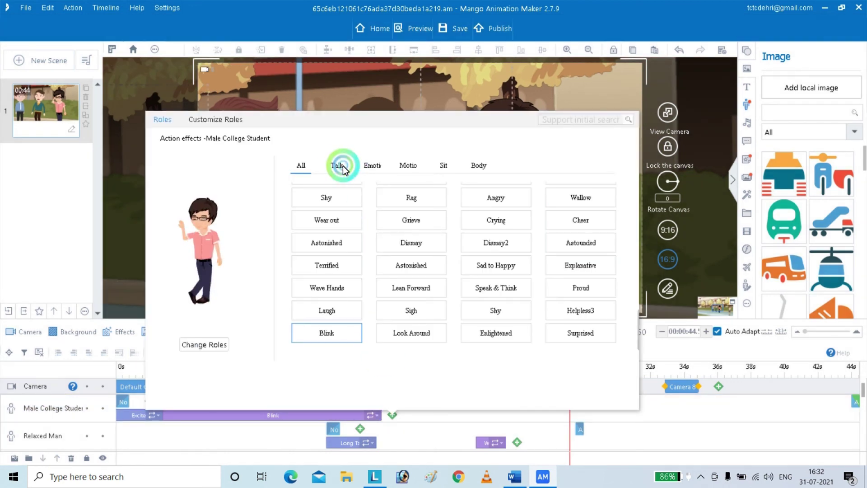
pyautogui.click(596, 265)
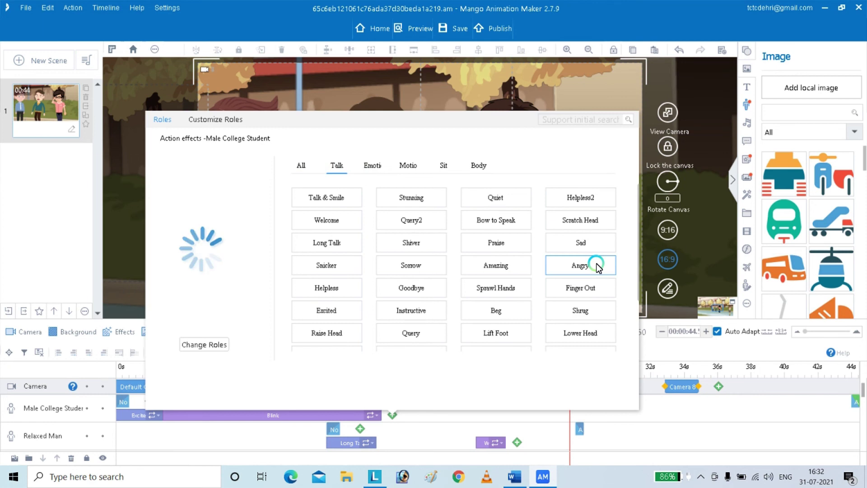
pyautogui.click(590, 282)
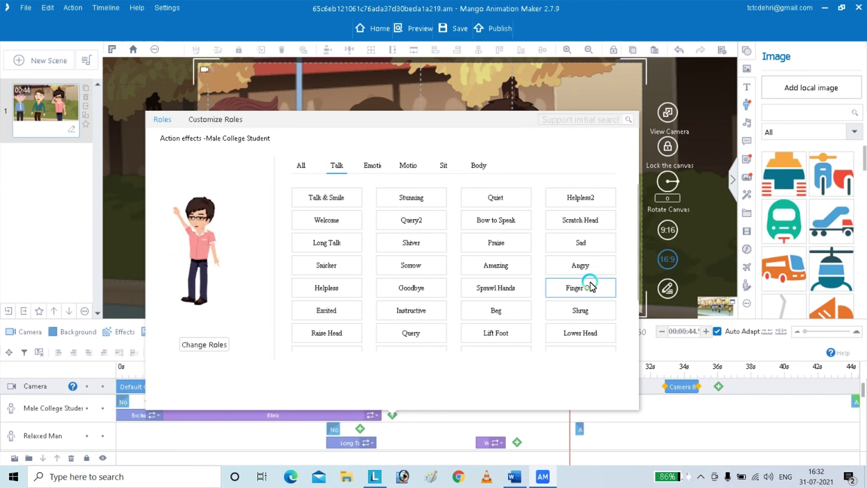
pyautogui.click(590, 265)
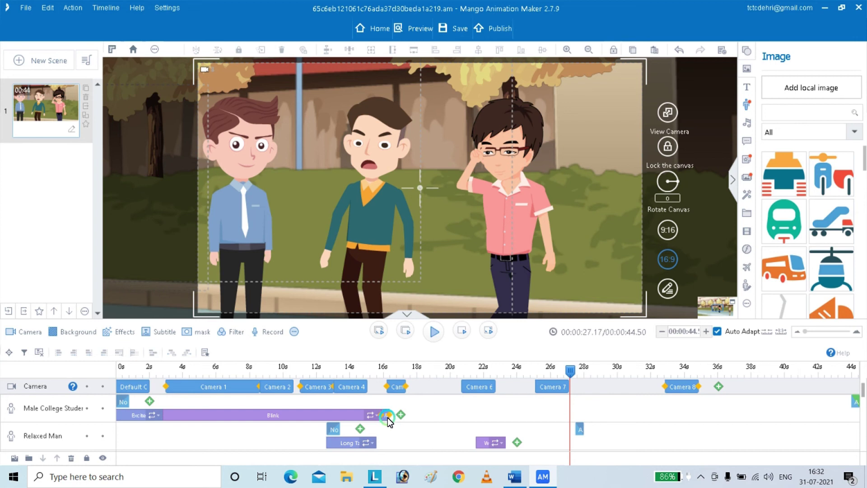
# Place the Male College Student's Angry action from about 26.7 s to 31.5 s and replay from about 23.6 s through Camera 8
pyautogui.moveTo(389, 421); pyautogui.dragTo(643, 418)
pyautogui.moveTo(570, 371); pyautogui.dragTo(510, 371)
pyautogui.click(433, 332)
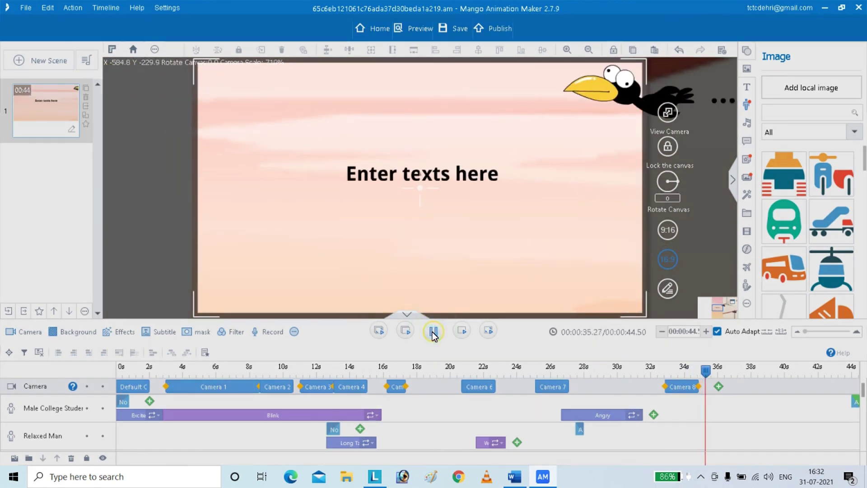
pyautogui.click(433, 335)
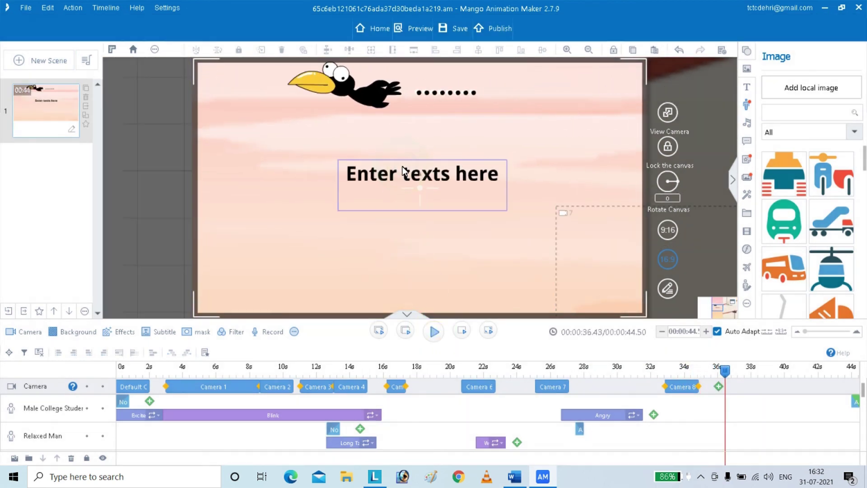
# Replace the placeholder text in the closing shot with "Thanx 4 Watching"
pyautogui.click(402, 171)
pyautogui.doubleClick(512, 172)
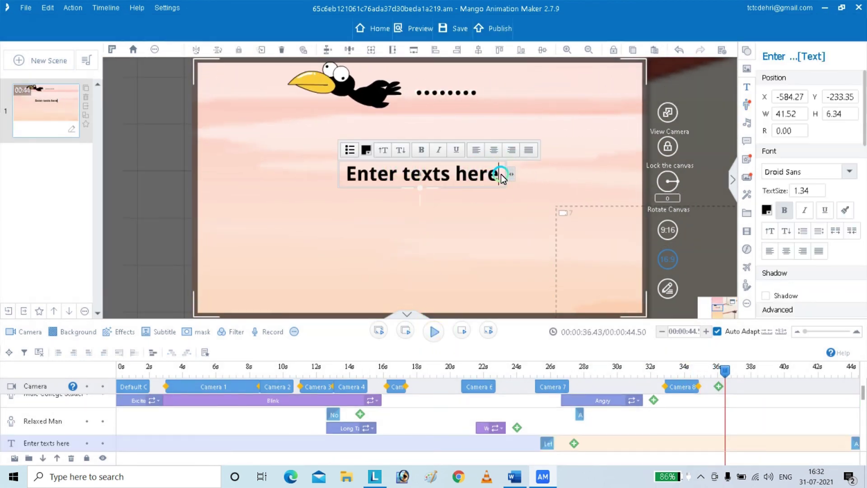
pyautogui.moveTo(502, 178); pyautogui.dragTo(394, 181)
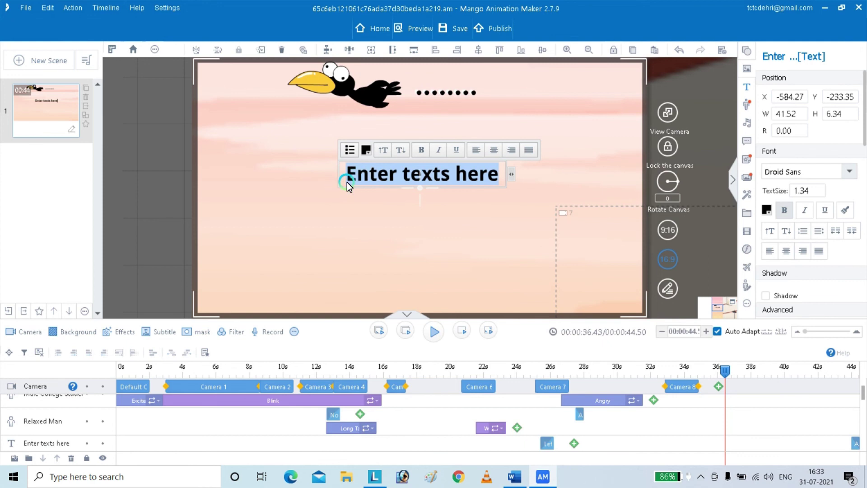
pyautogui.write('Thanx')
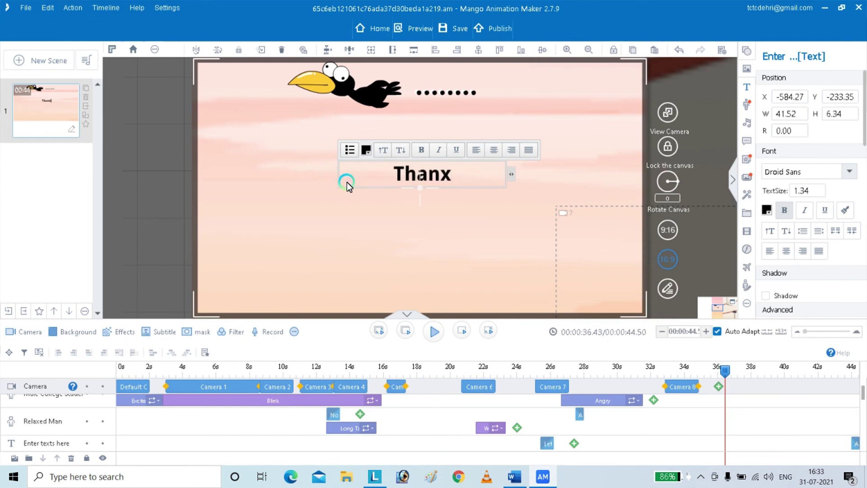
pyautogui.write(' 4 Watching')
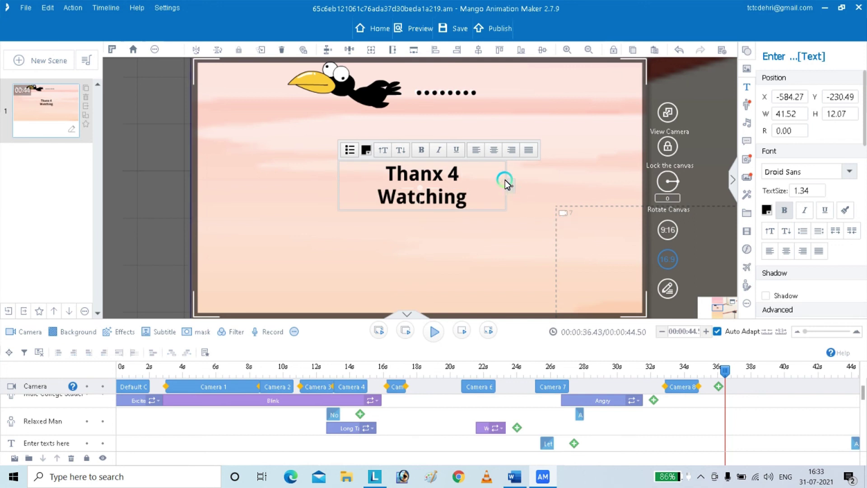
# Widen the closing text box to about 75.6 and add the lines "Subscribe 4 more...." and ""Techmind Computers 2.0"" below the first
pyautogui.moveTo(511, 185); pyautogui.dragTo(645, 176)
pyautogui.press('Return')
pyautogui.write('Subscribe 4')
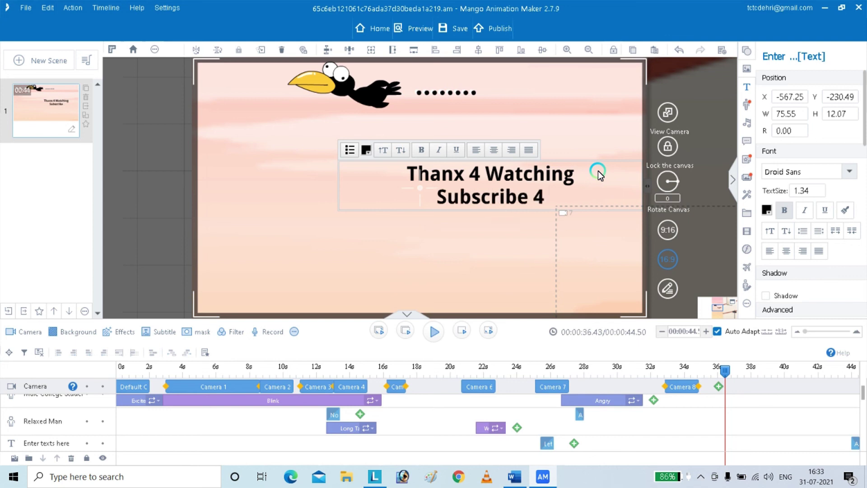
pyautogui.write(' more....')
pyautogui.press('Return')
pyautogui.write('"Techm')
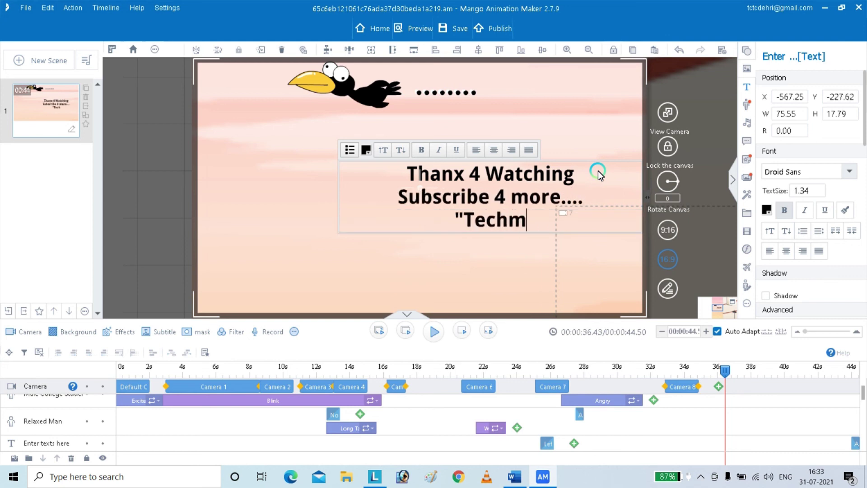
pyautogui.write('ind Computers 2')
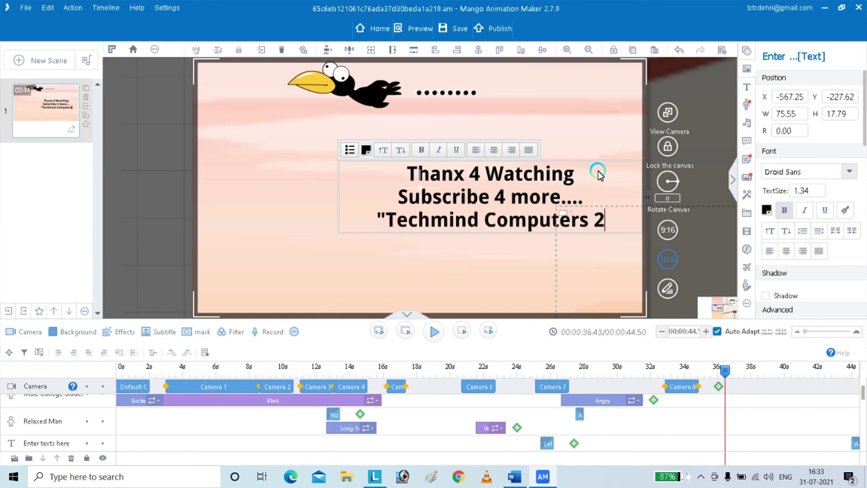
pyautogui.write('.0"')
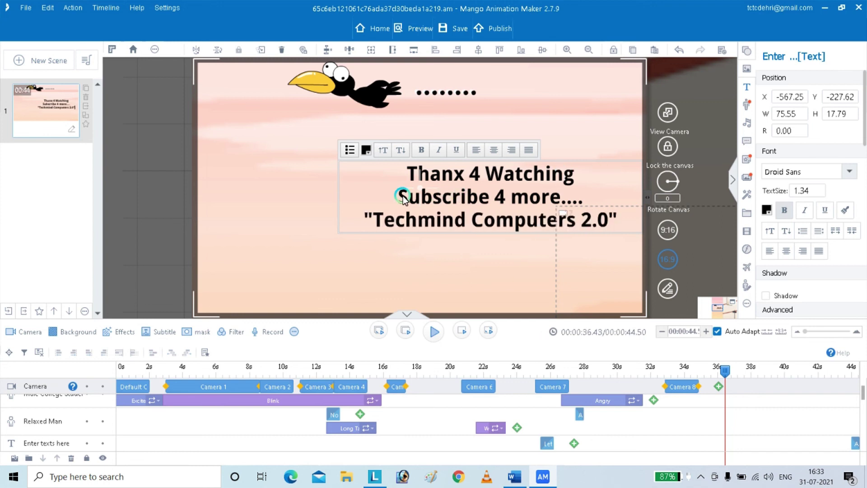
# Indent the second and third text lines slightly, and centre and enlarge the text box to about 87 by 20.5
pyautogui.click(404, 198)
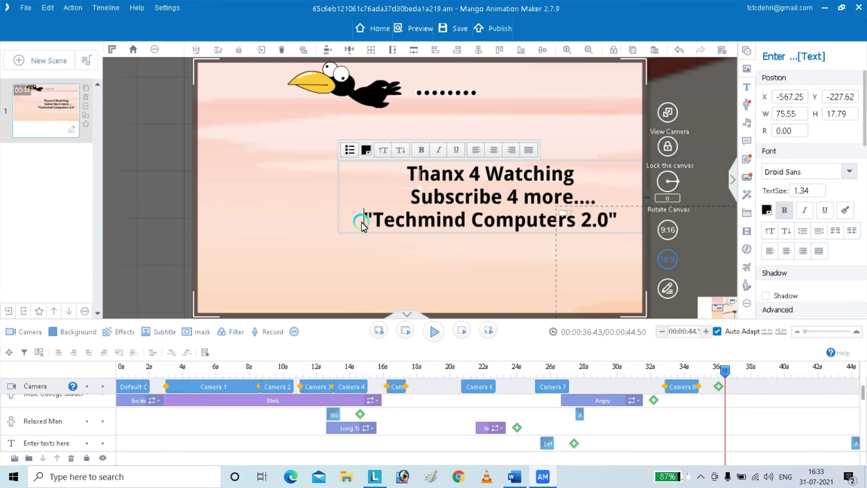
pyautogui.click(521, 176)
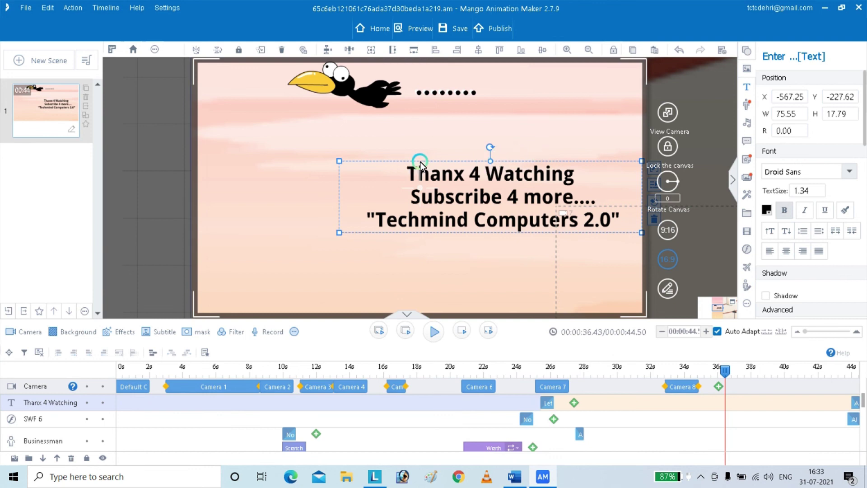
pyautogui.moveTo(391, 164); pyautogui.dragTo(308, 157)
pyautogui.moveTo(256, 225); pyautogui.dragTo(234, 247)
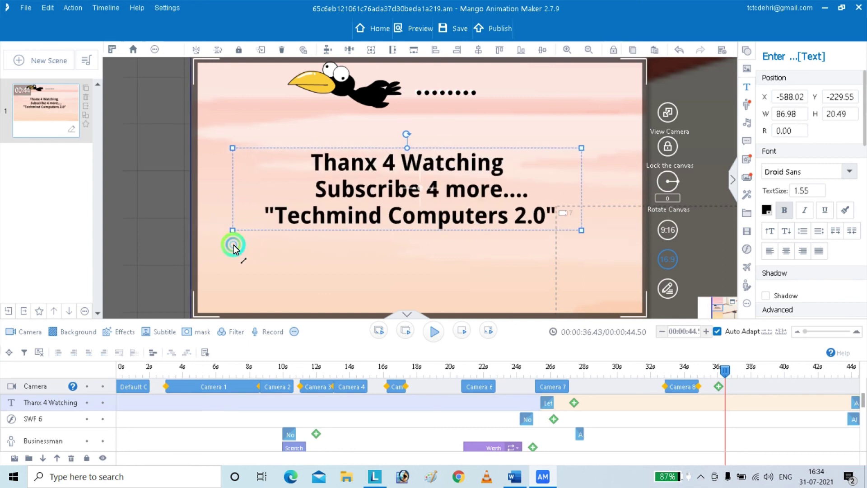
# Replay the animation from about 20 s to the end and save the project to the Desktop as "condom definition"
pyautogui.moveTo(725, 371); pyautogui.dragTo(451, 366)
pyautogui.click(433, 331)
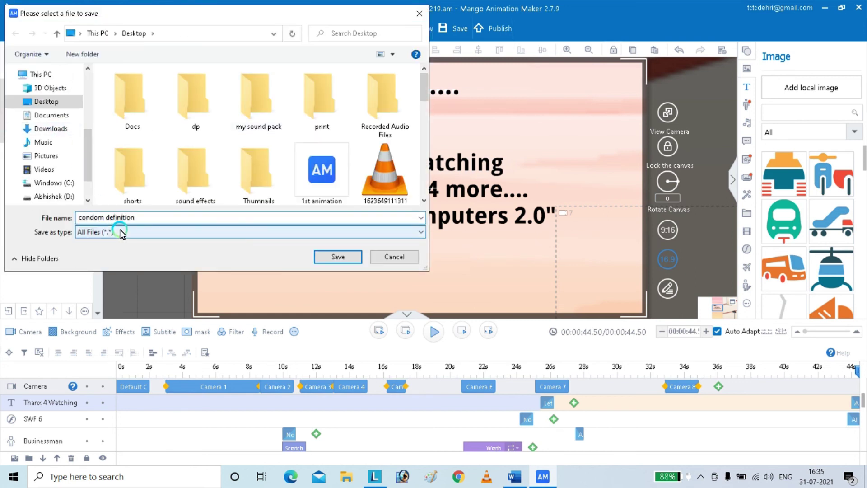
pyautogui.click(337, 252)
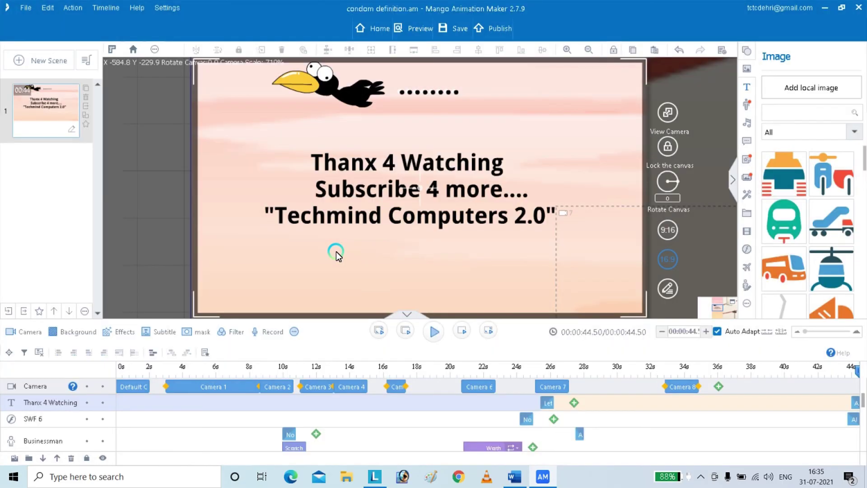